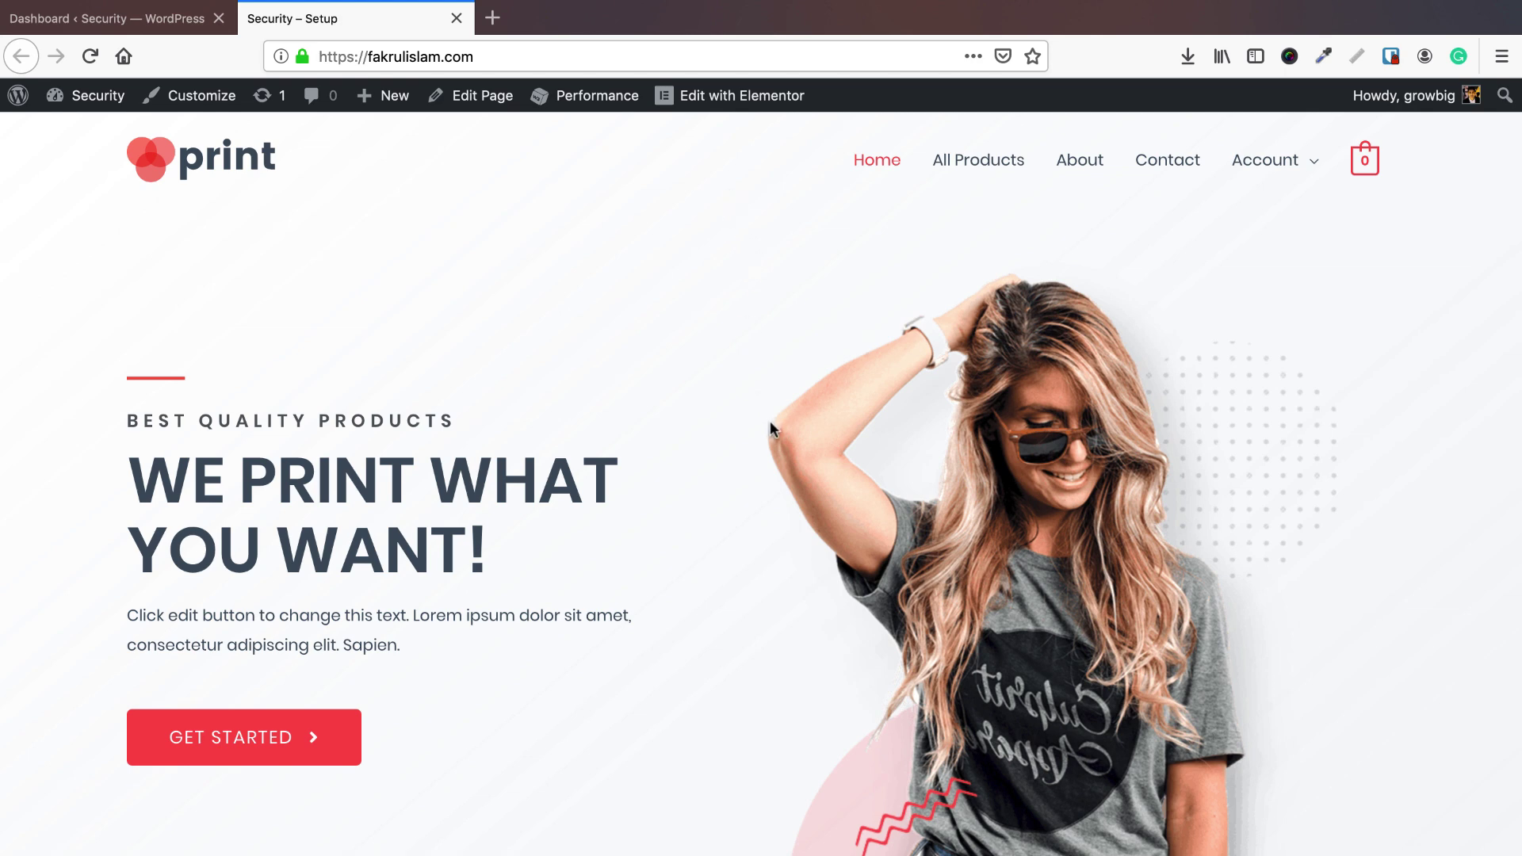
scroll(771, 423, "down", 15)
scroll(771, 429, "down", 6)
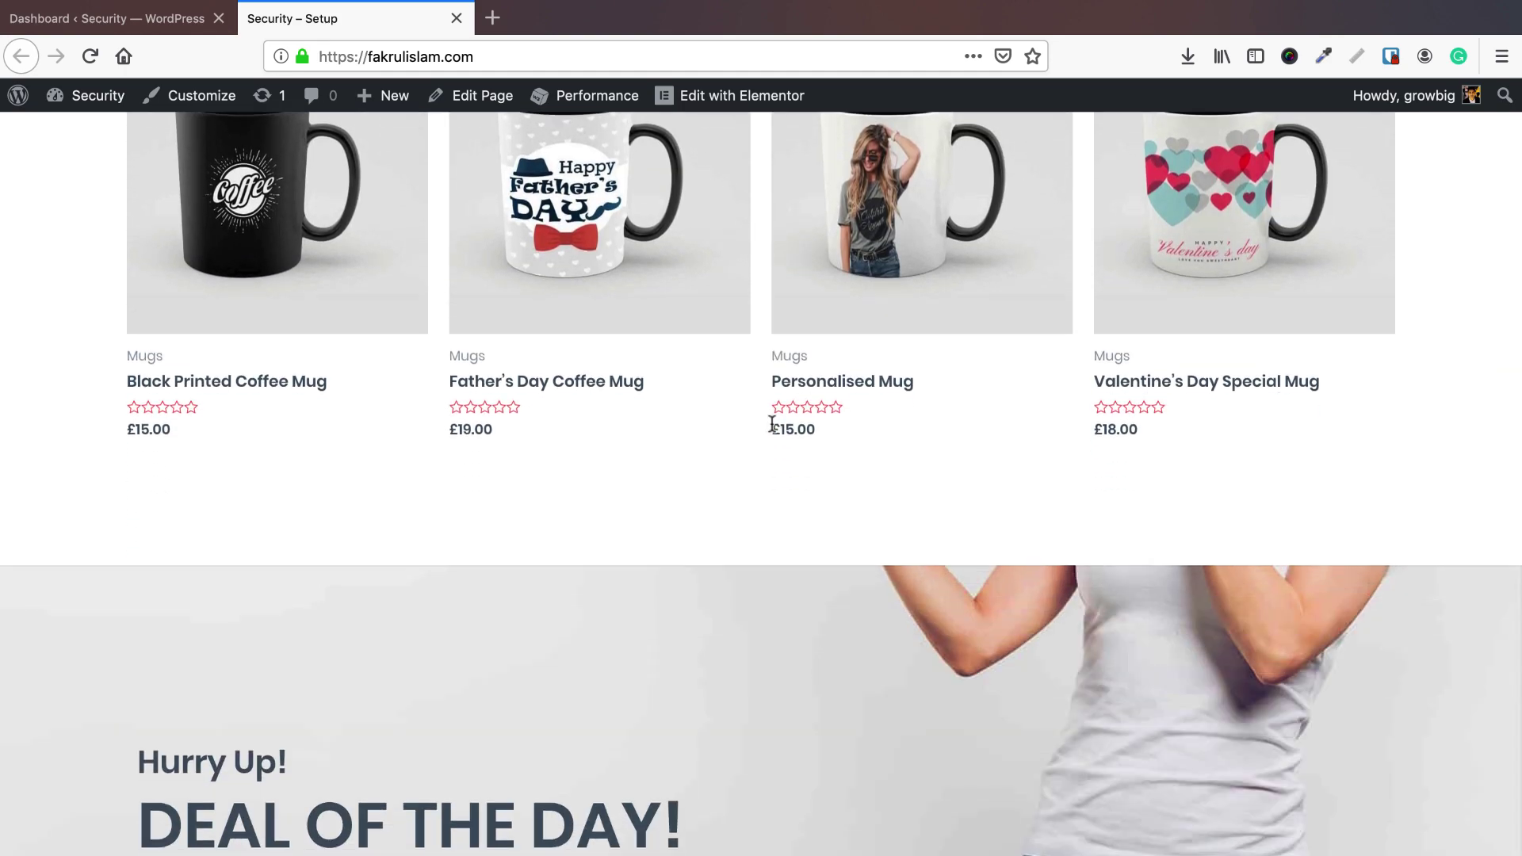
scroll(770, 424, "up", 20)
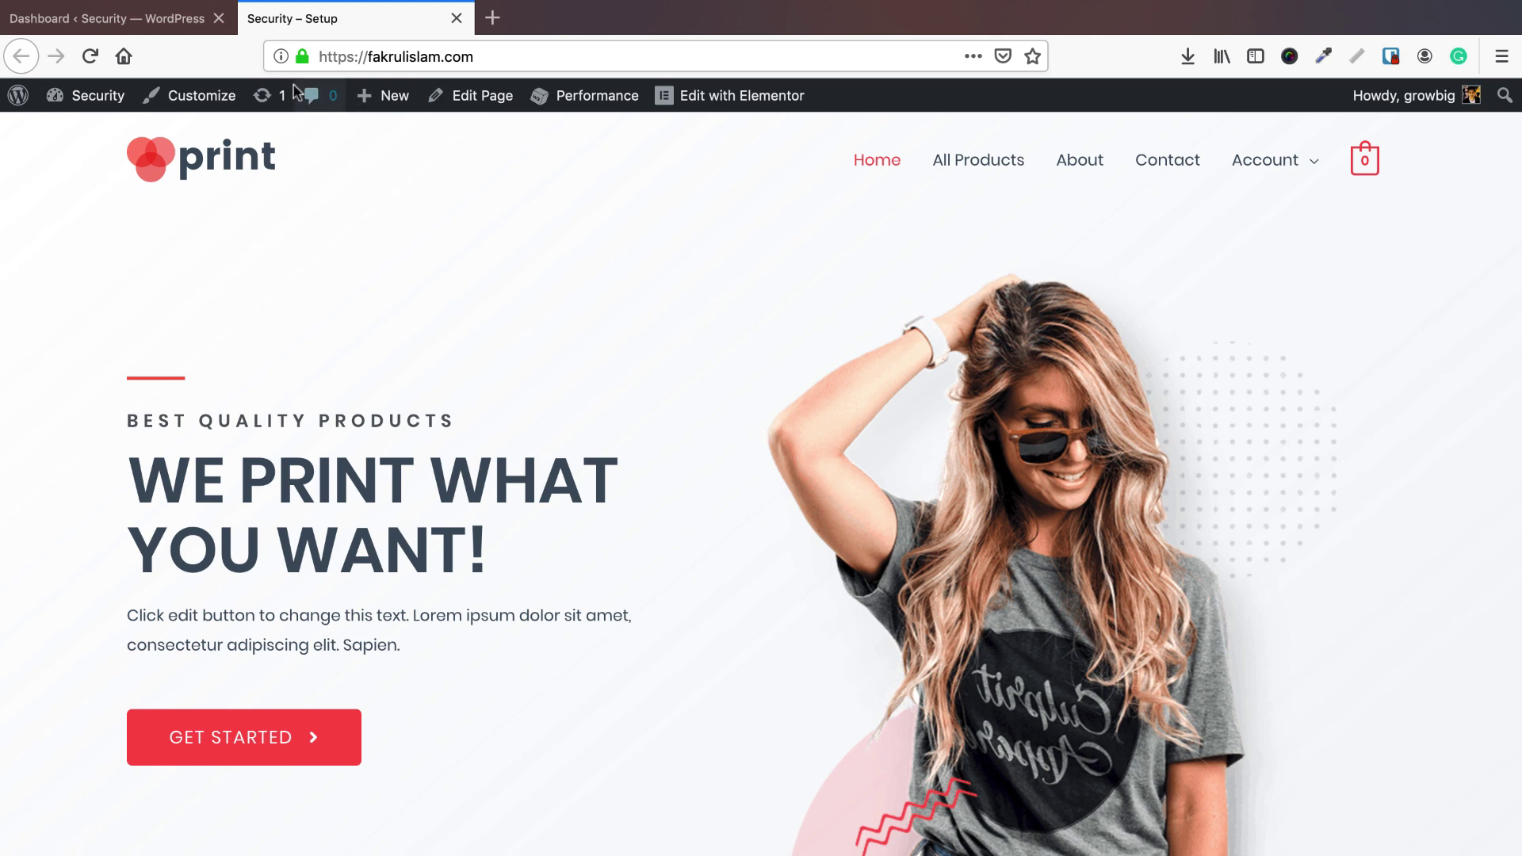
- Switch to the WordPress dashboard and open the page for adding new plugins
left_click(119, 18)
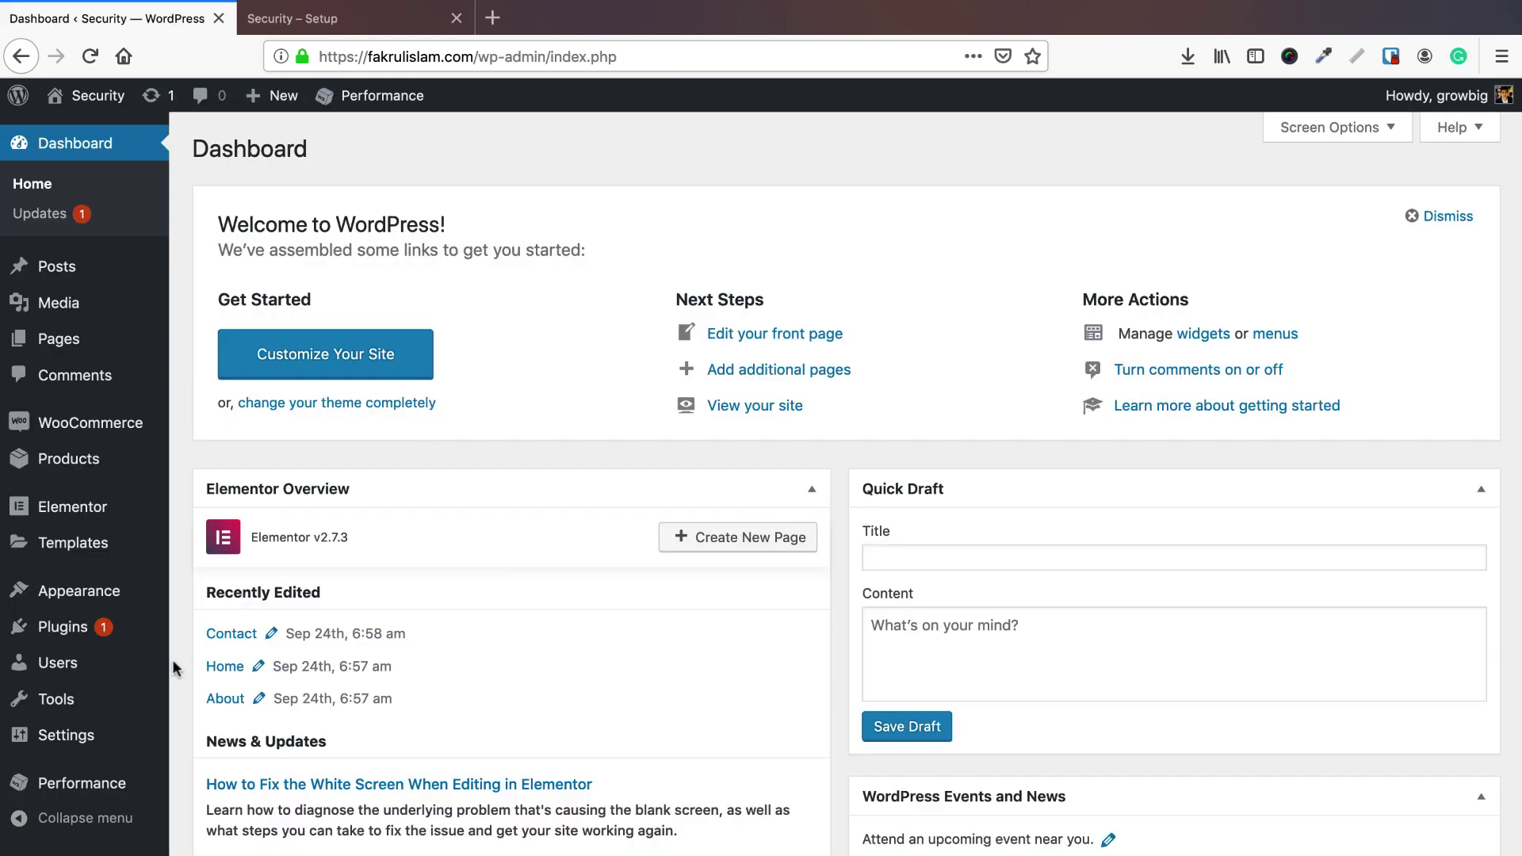
mouse_move(88, 634)
left_click(212, 661)
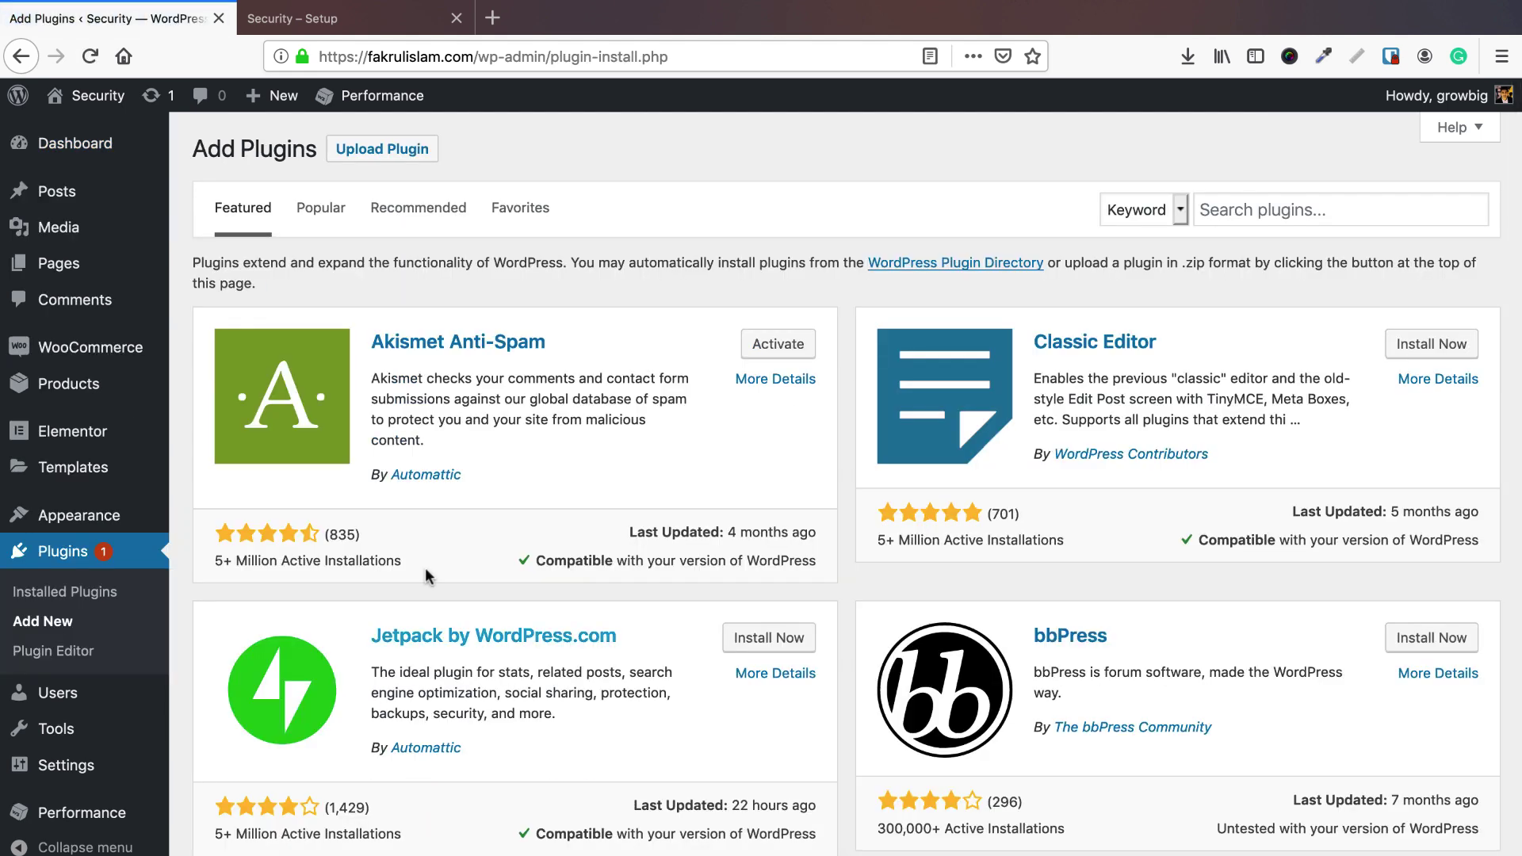
- Search the plugin directory for "ithemes security", and install and activate iThemes Security (formerly Better WP Security)
left_click(1268, 221)
type("ith")
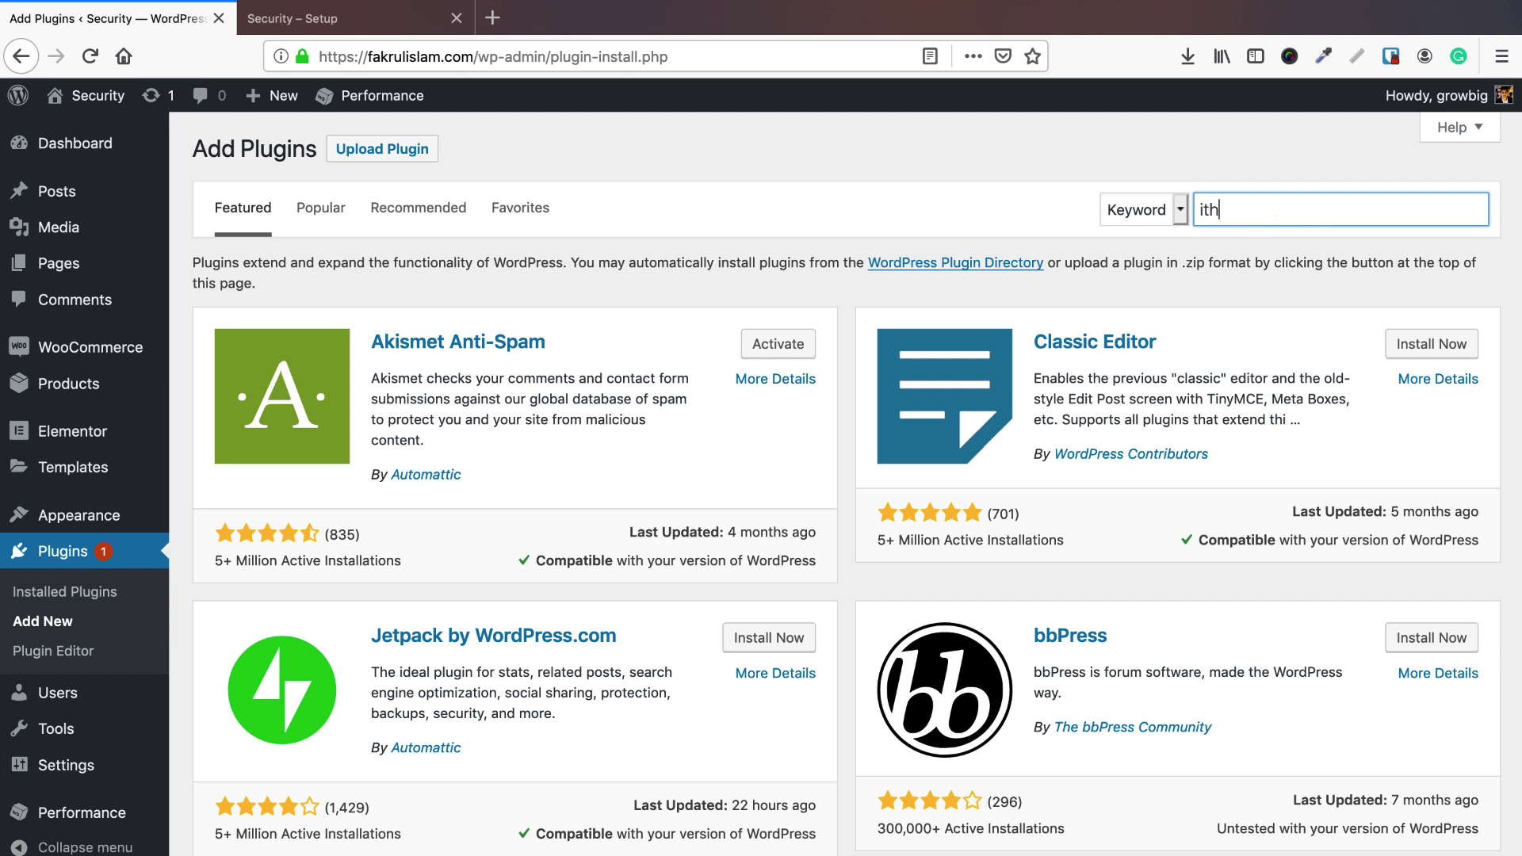
type("emes")
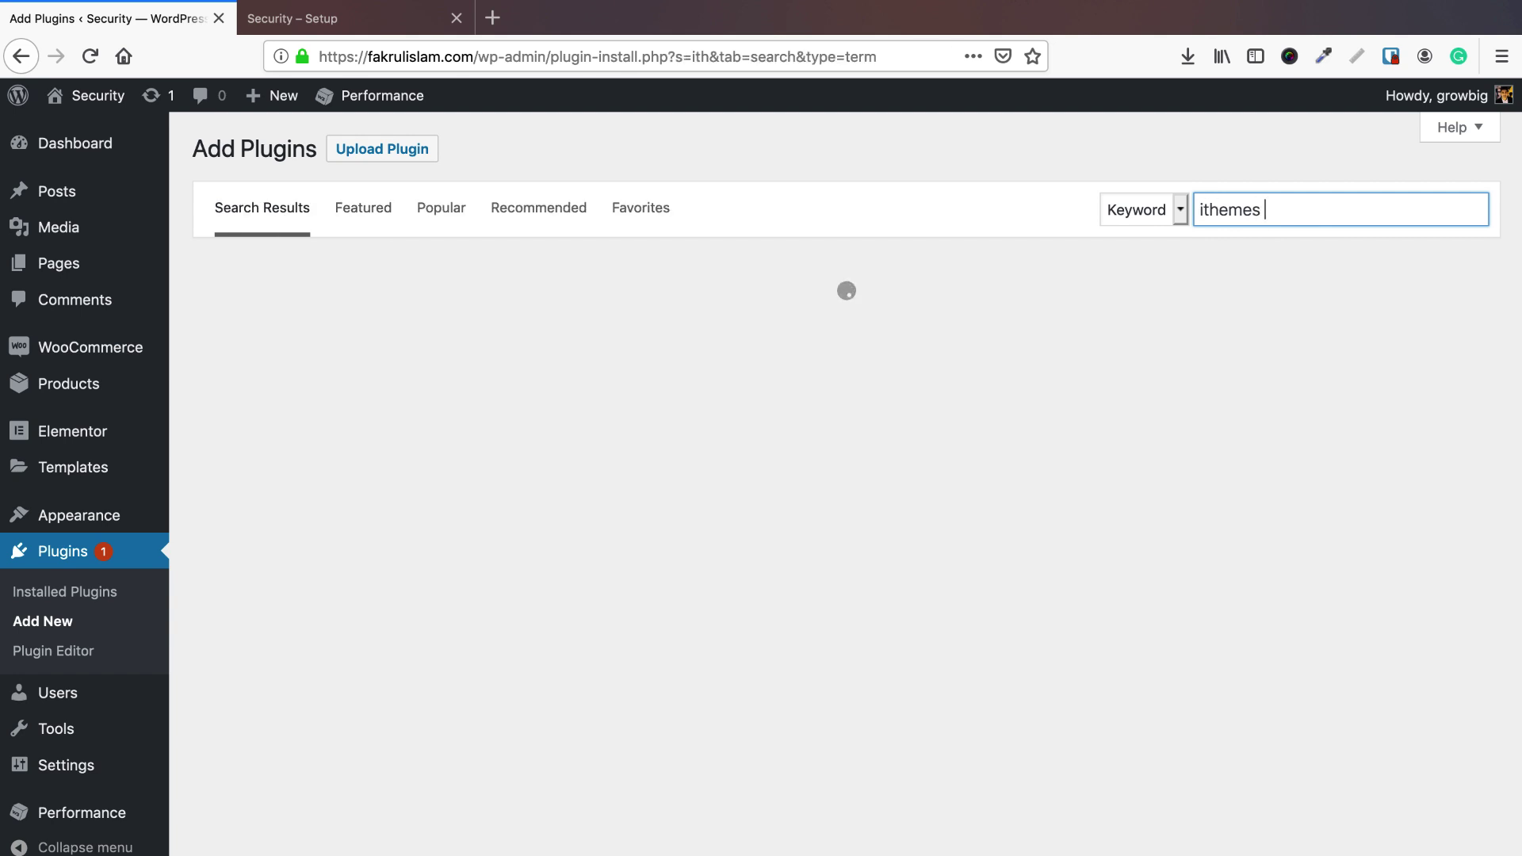
type(" security")
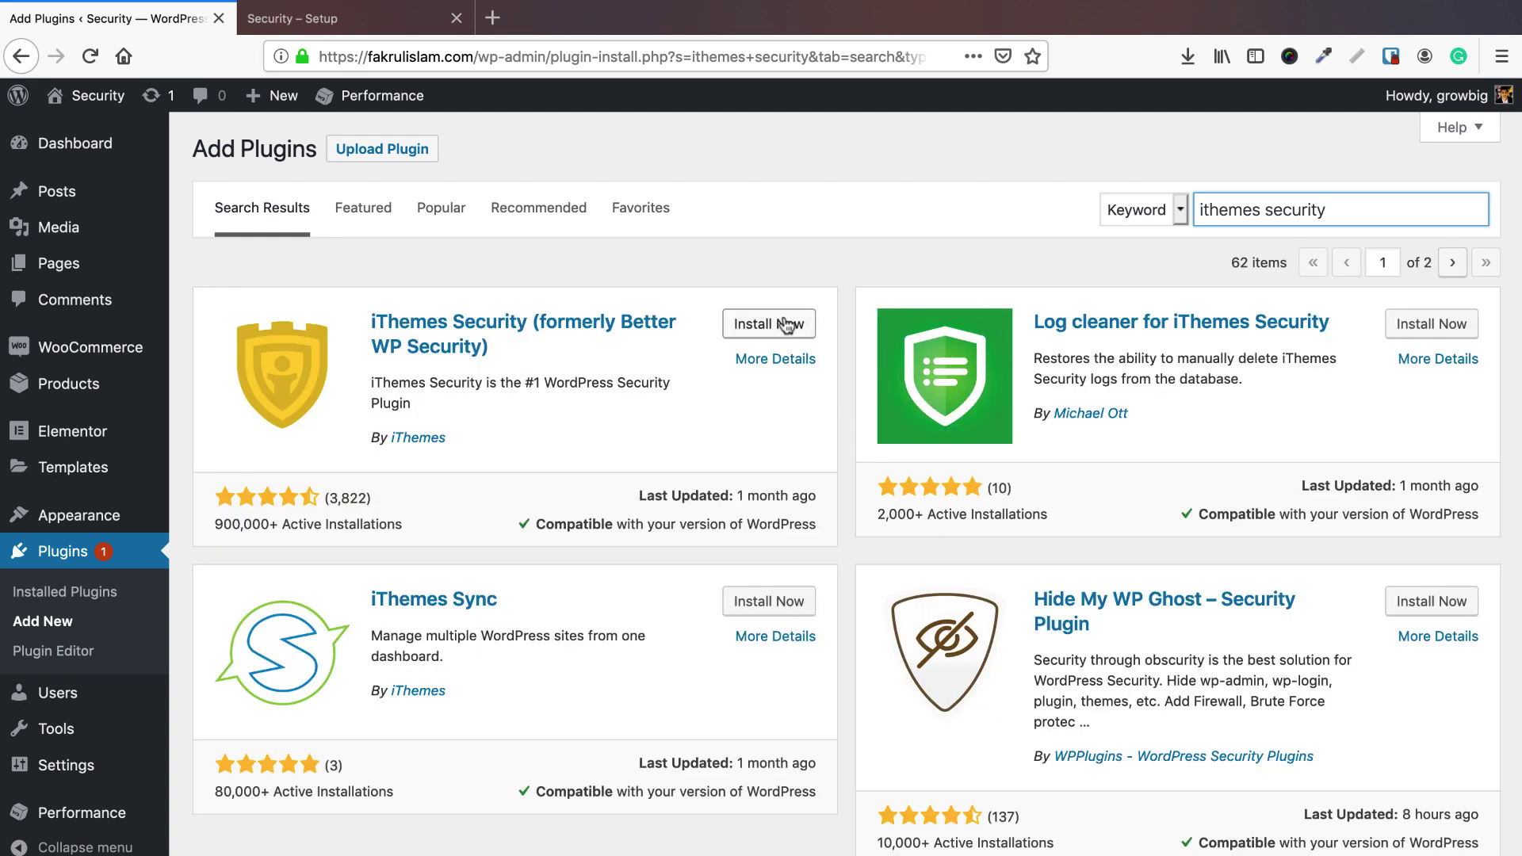
left_click(762, 328)
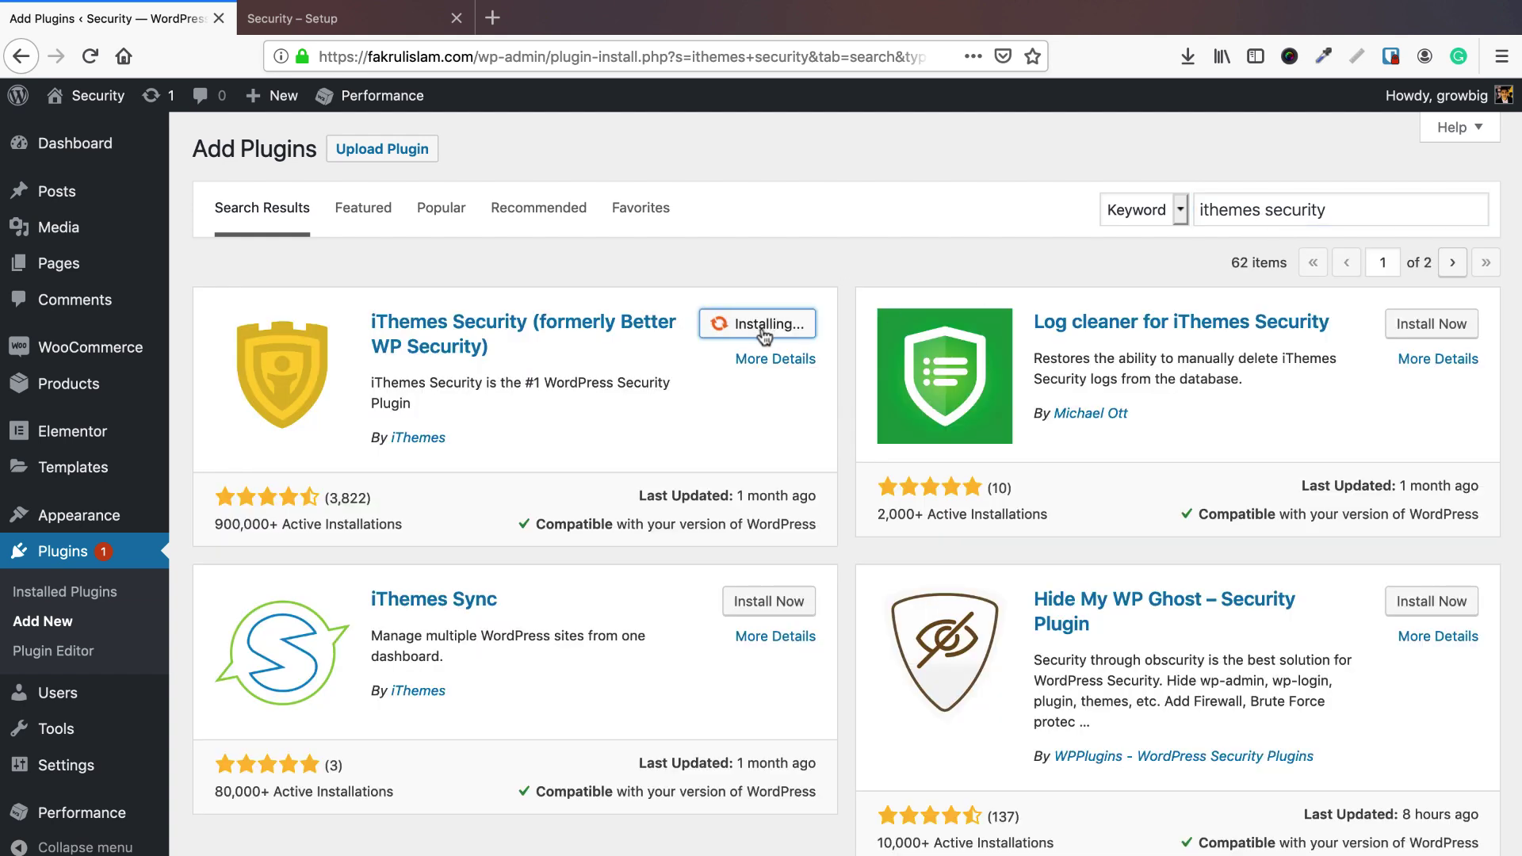
left_click(763, 333)
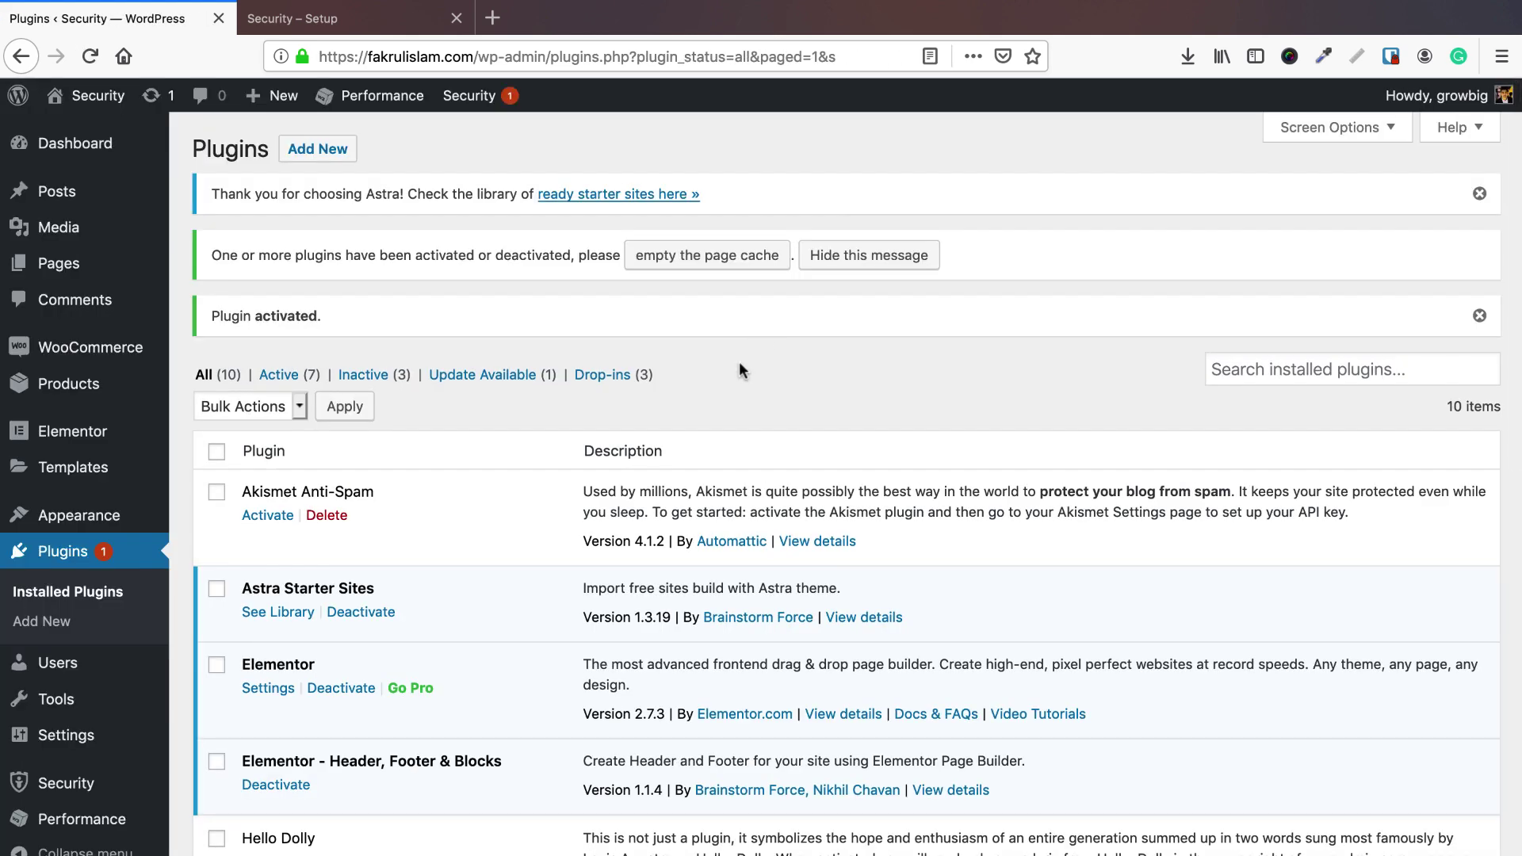
- Run the iThemes Security Check to secure the site and activate Network Brute Force Protection
mouse_move(123, 782)
left_click(212, 788)
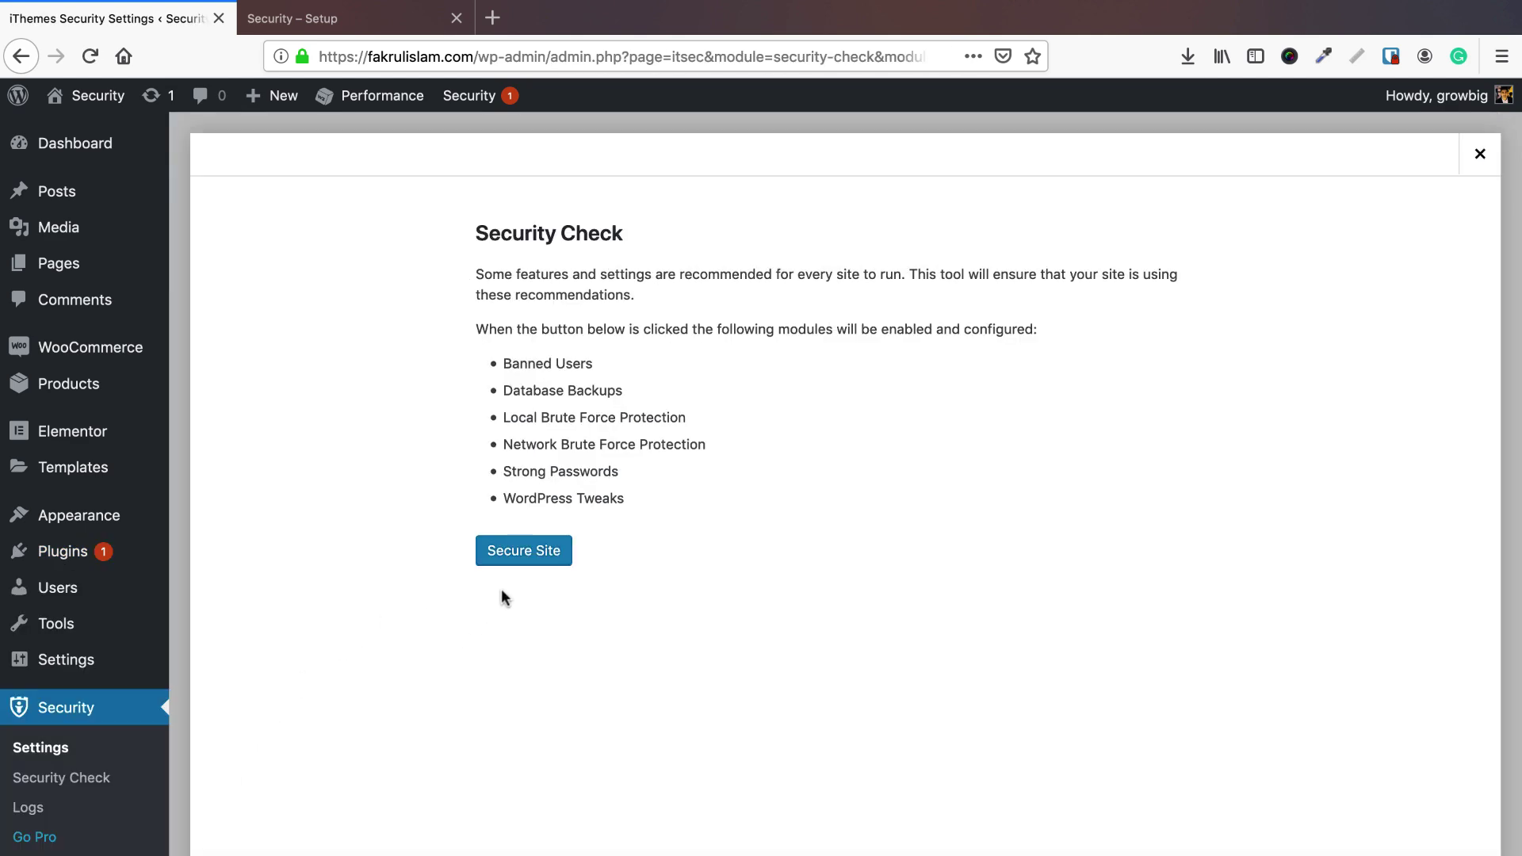
left_click(524, 559)
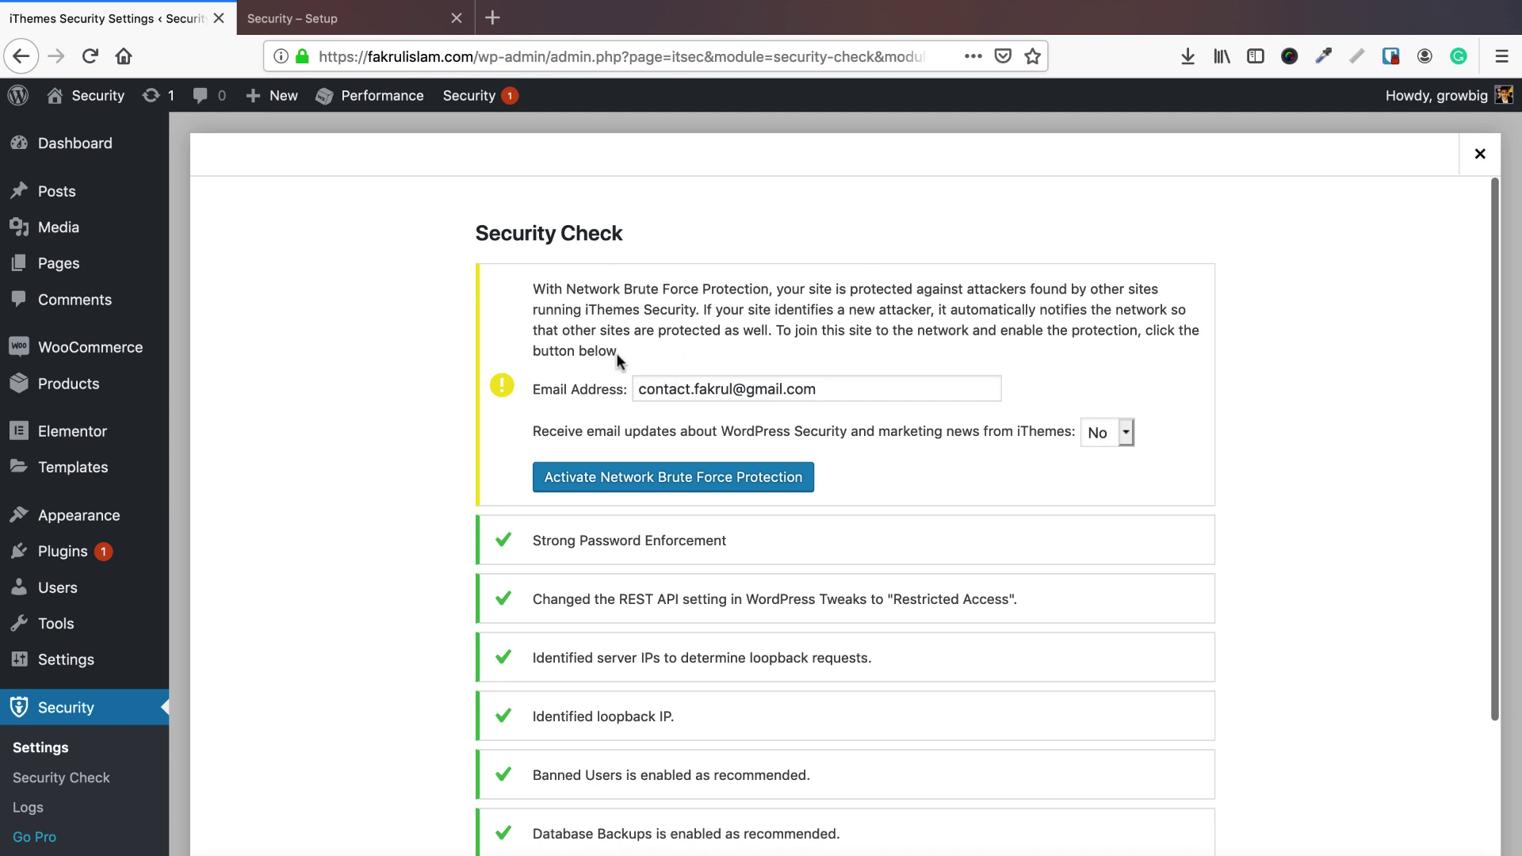
left_click(644, 481)
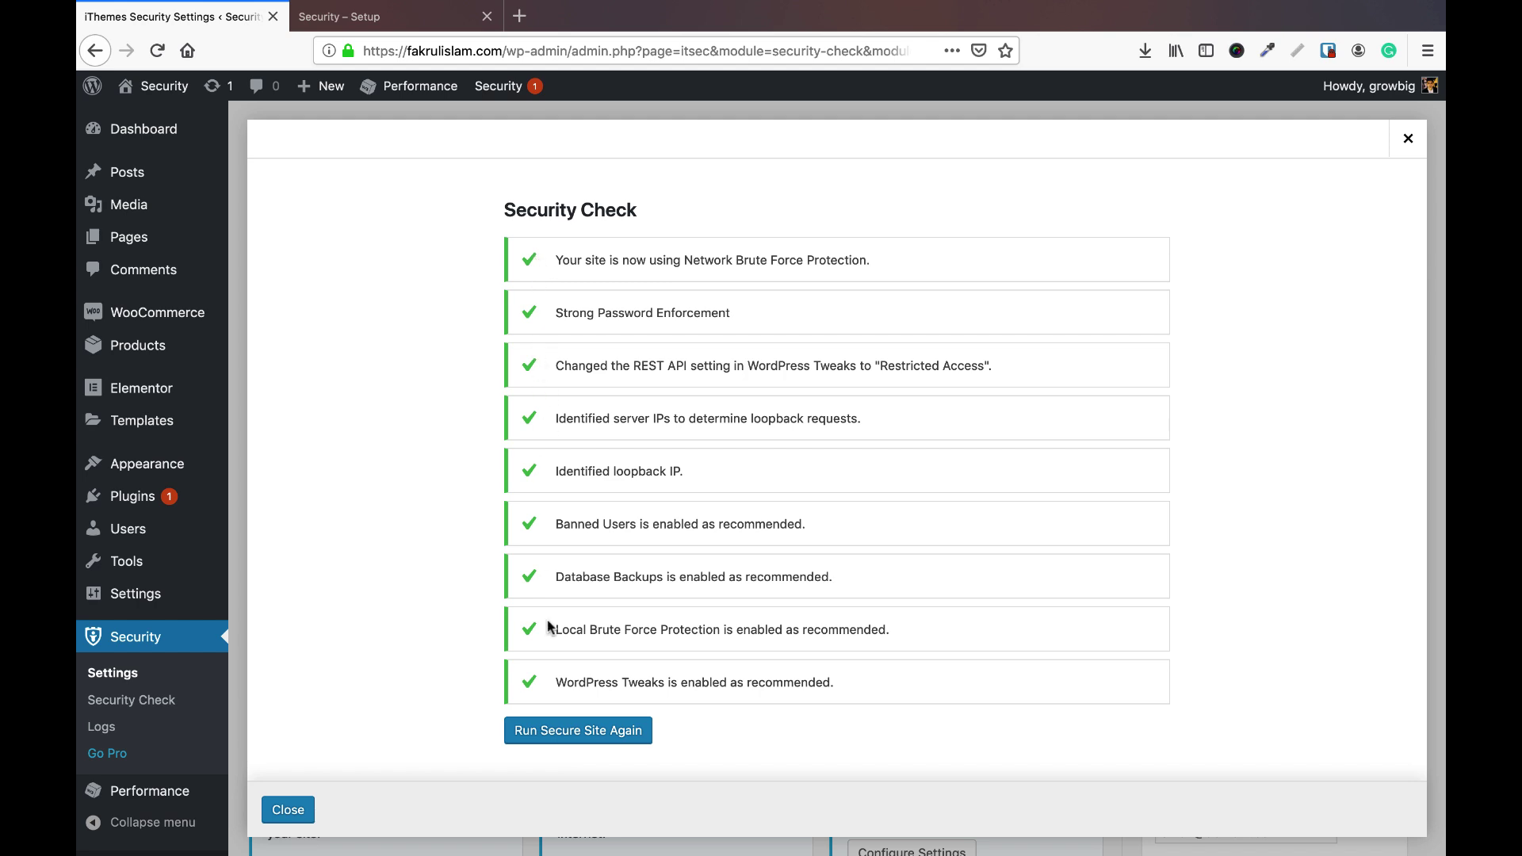
left_click(289, 810)
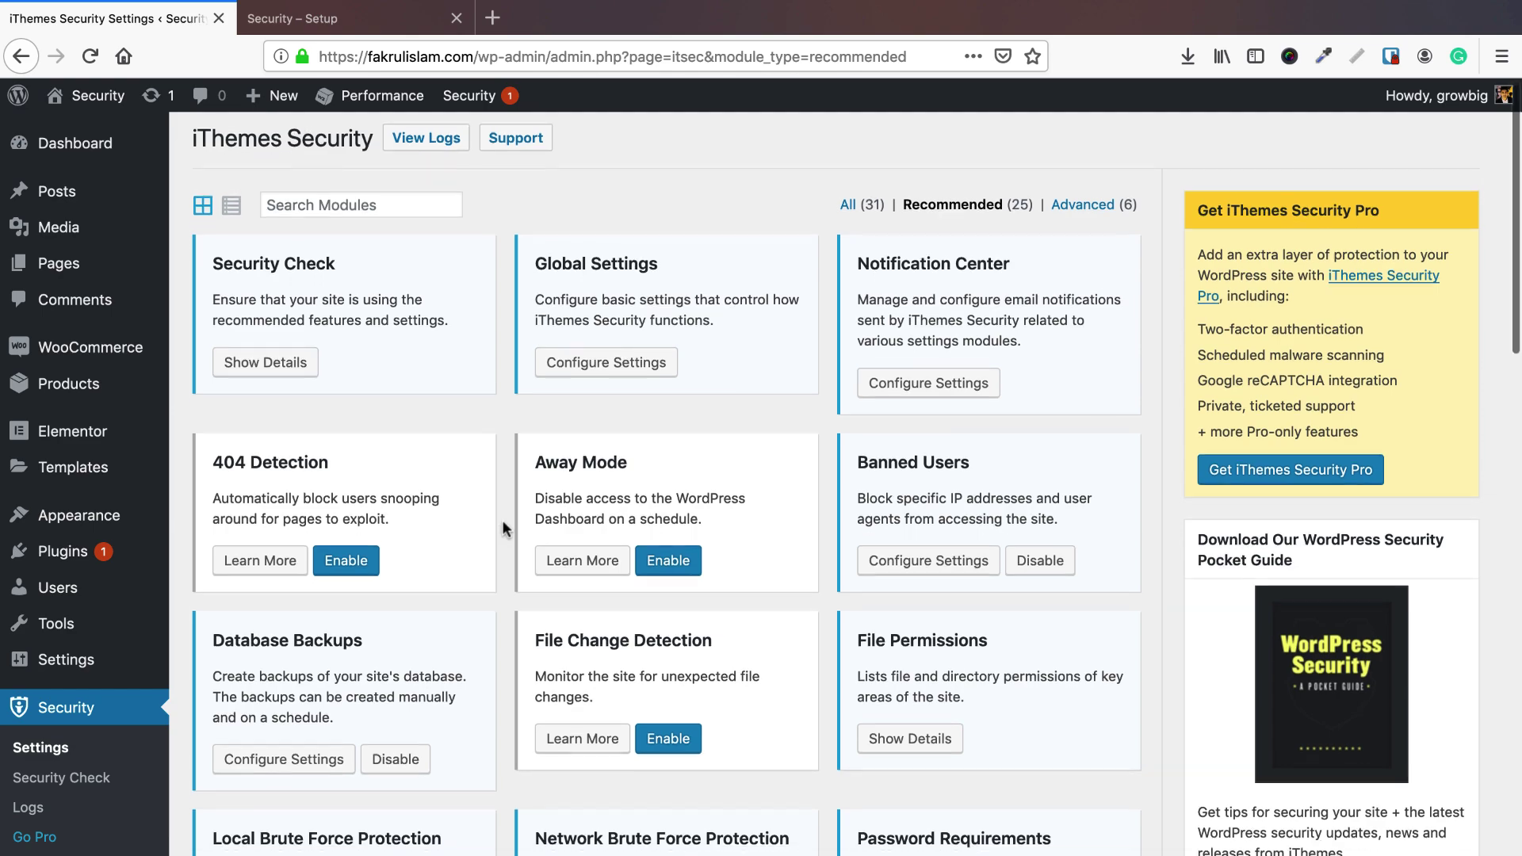
- Look over the recommended and Pro iThemes Security modules, and review the Security Check details
scroll(502, 520, "down", 5)
scroll(506, 520, "up", 3)
scroll(504, 520, "up", 2)
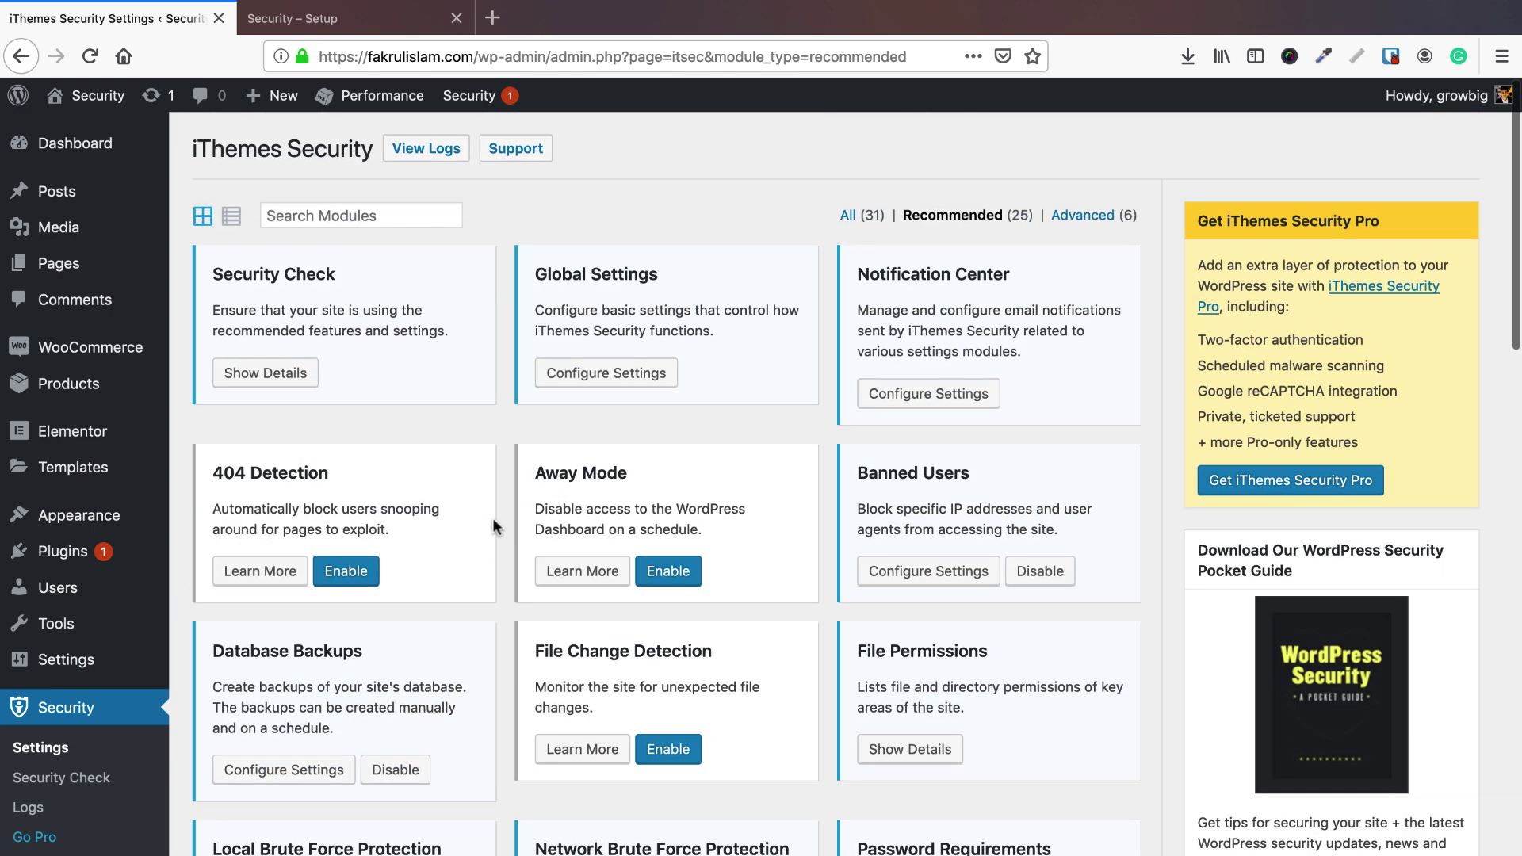
scroll(598, 473, "down", 5)
scroll(599, 472, "down", 8)
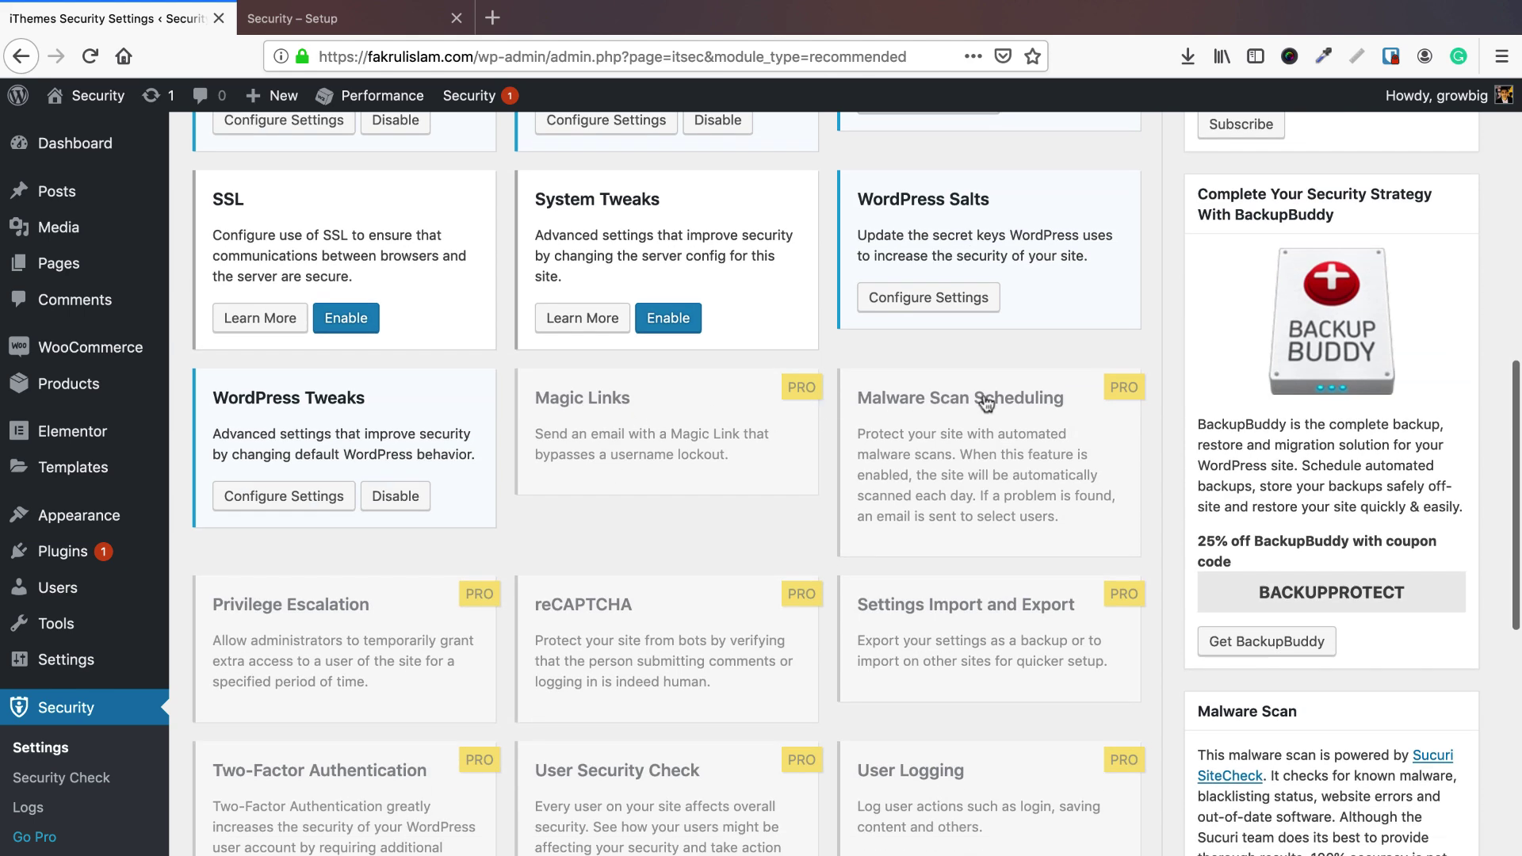
scroll(697, 654, "down", 4)
scroll(696, 653, "up", 5)
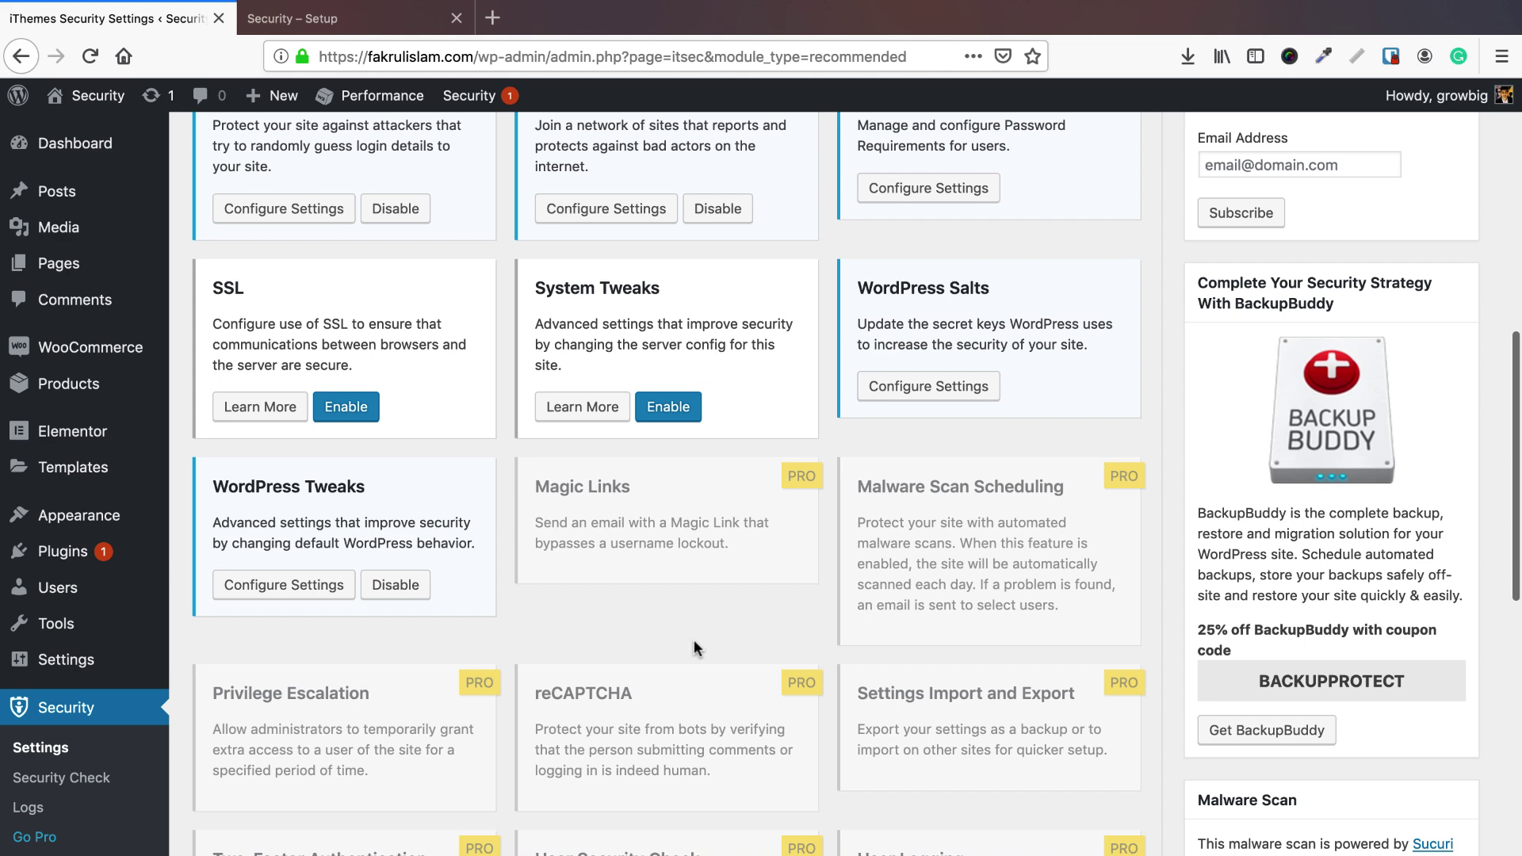
scroll(693, 649, "up", 10)
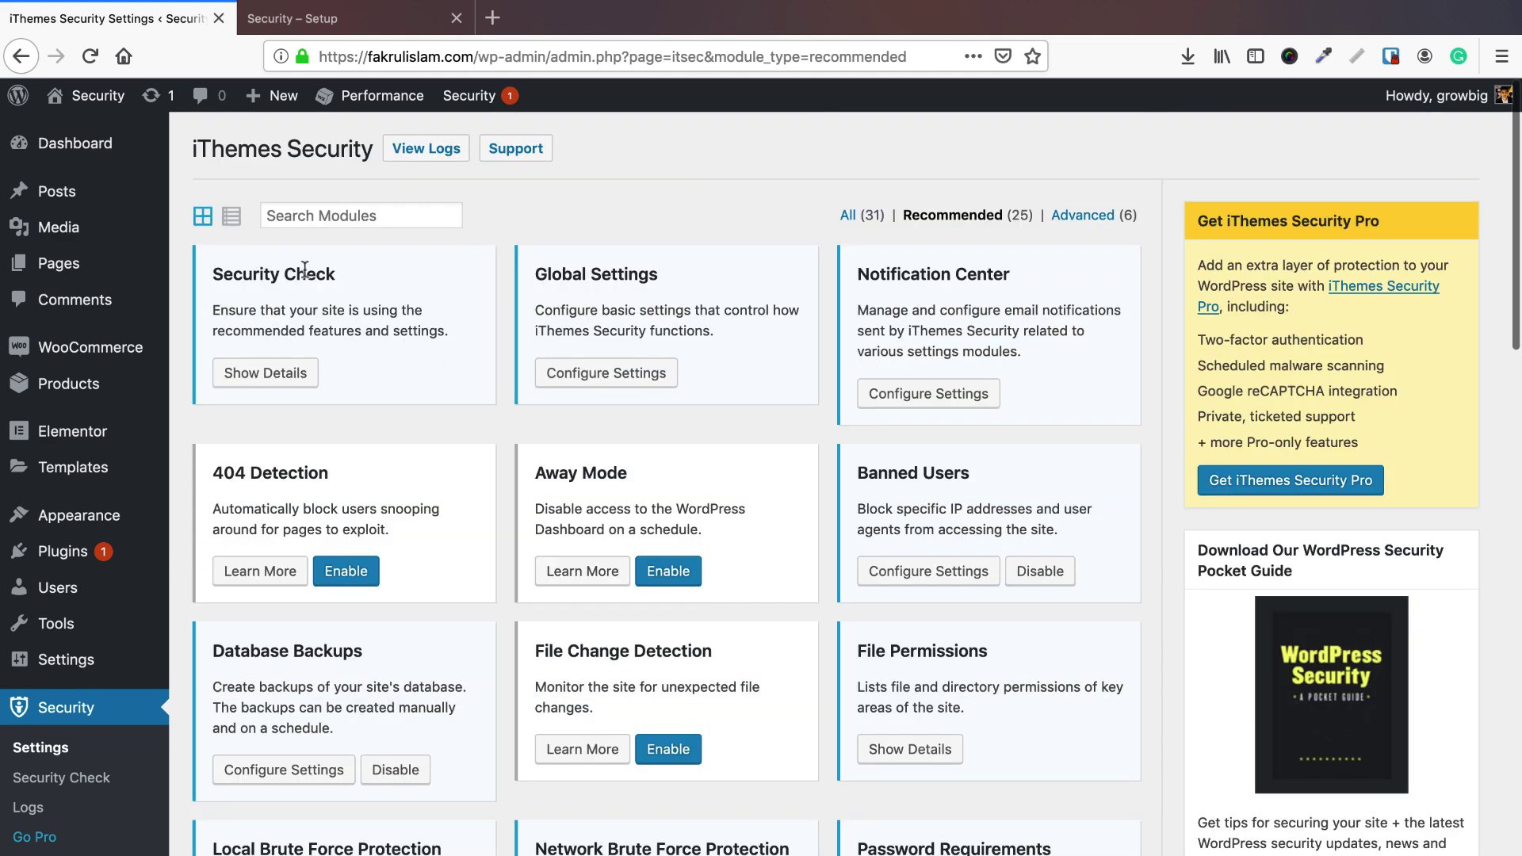
left_click(265, 373)
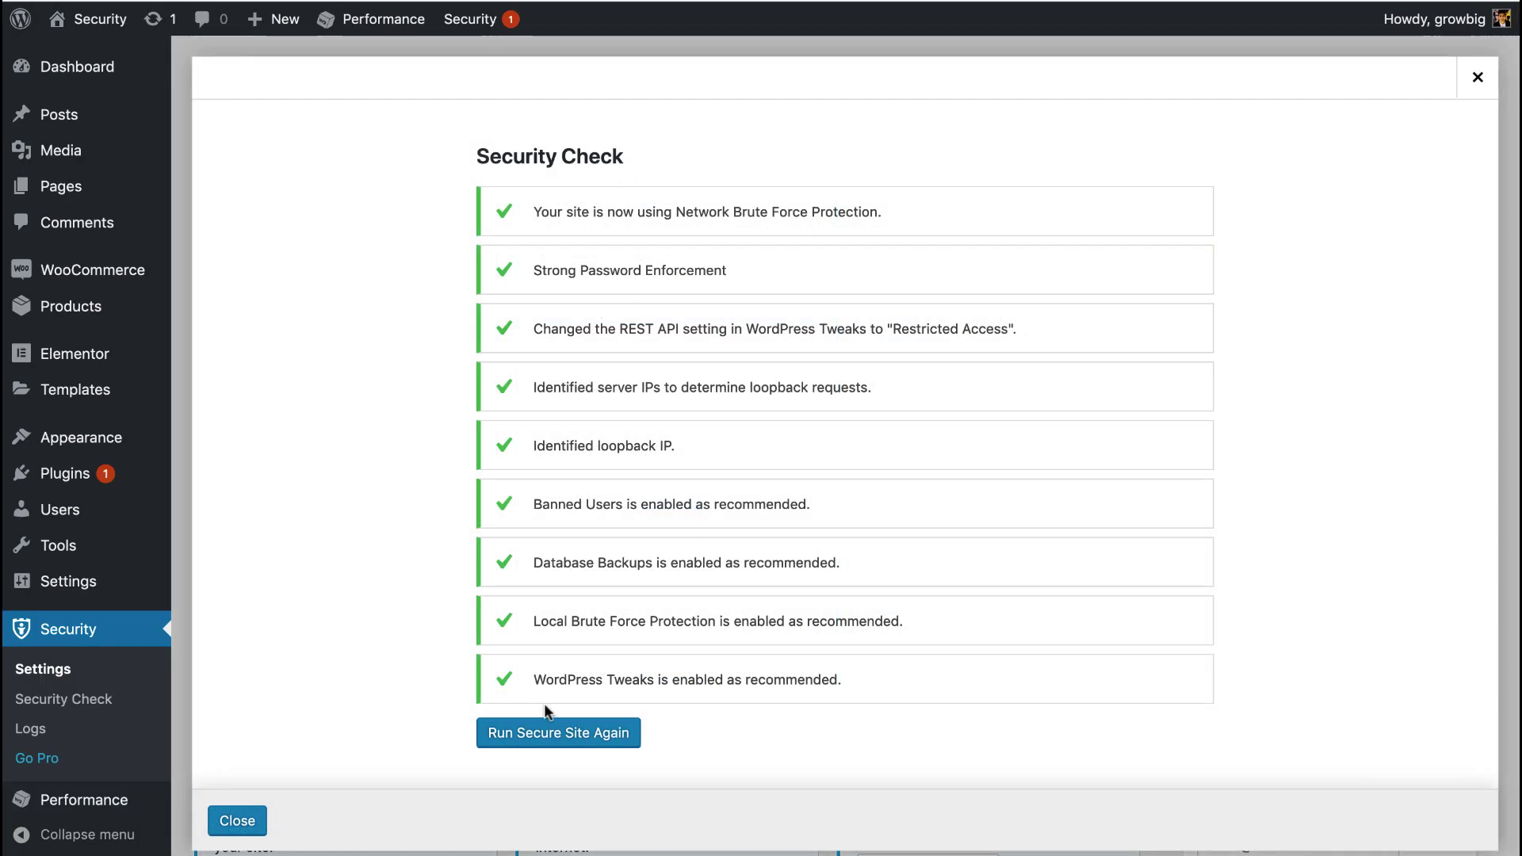
left_click(227, 829)
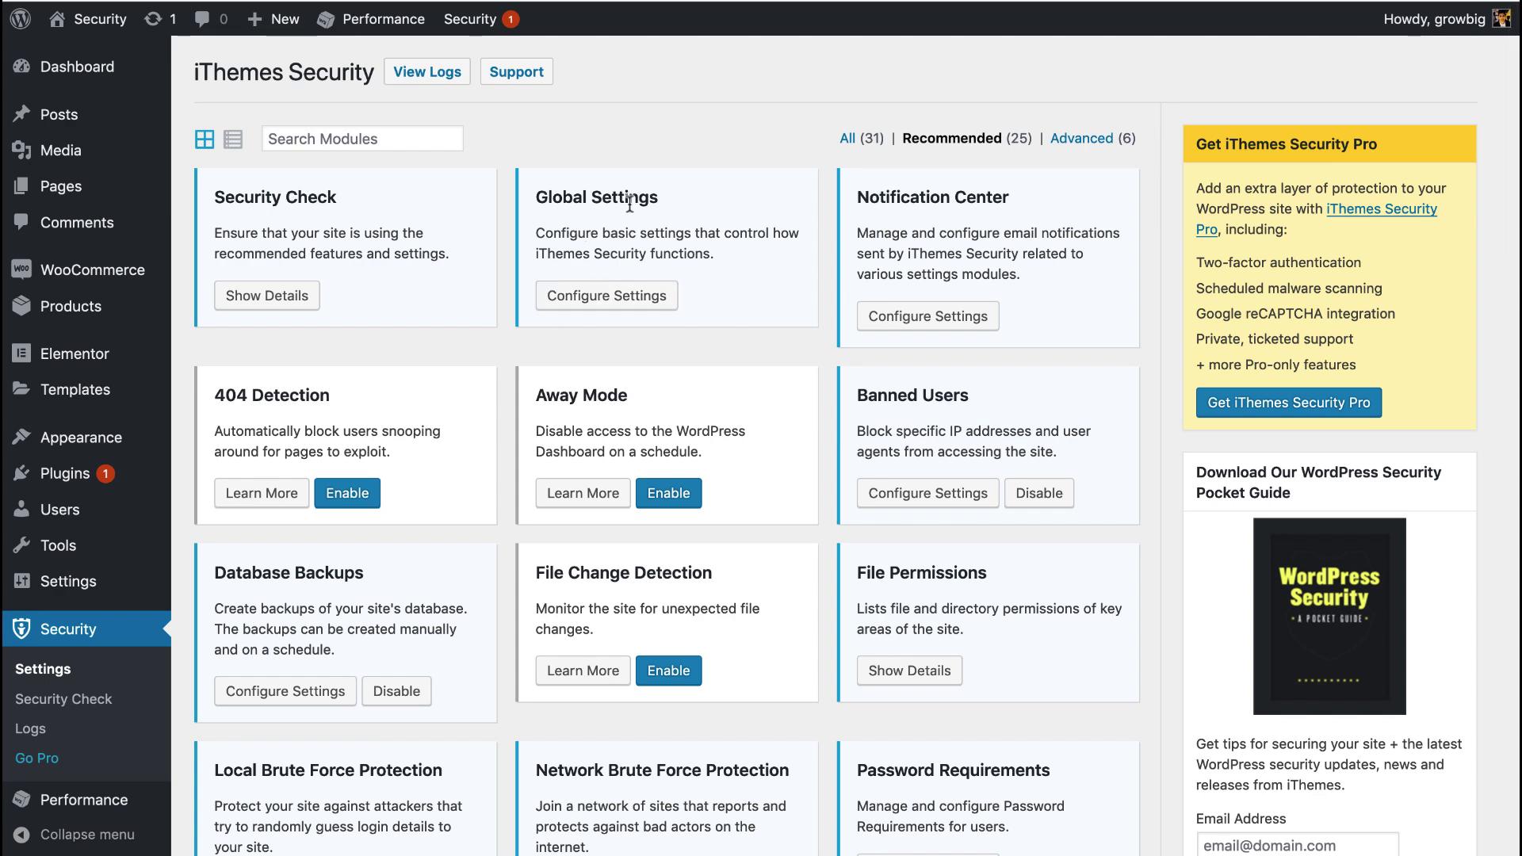
- Add the current IP address to the Lockout White List in the iThemes Security Global Settings
left_click(606, 295)
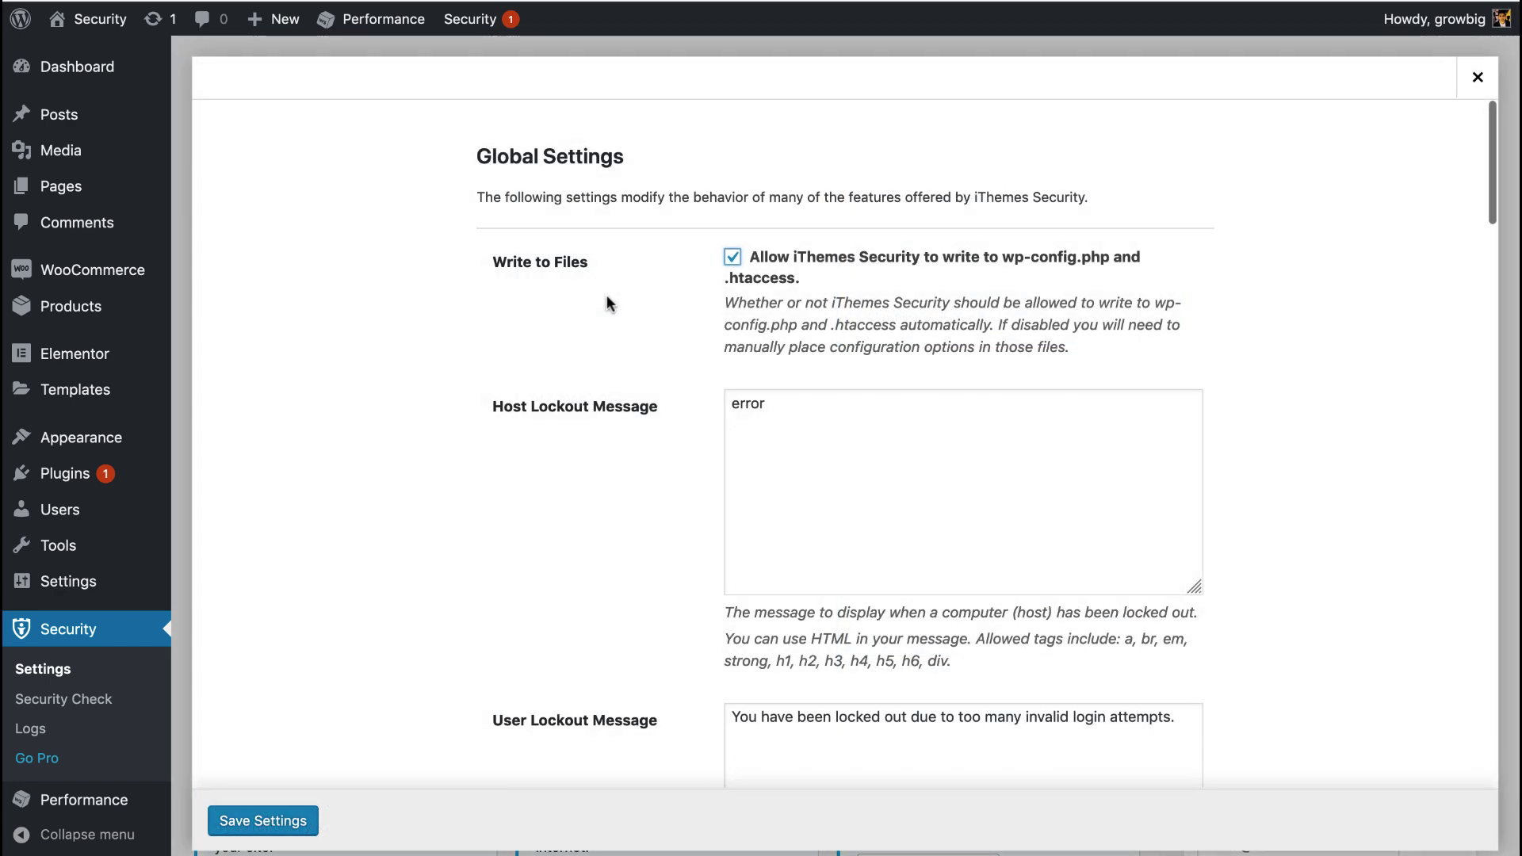
scroll(674, 317, "down", 12)
scroll(683, 318, "down", 8)
scroll(684, 318, "up", 20)
scroll(683, 319, "down", 2)
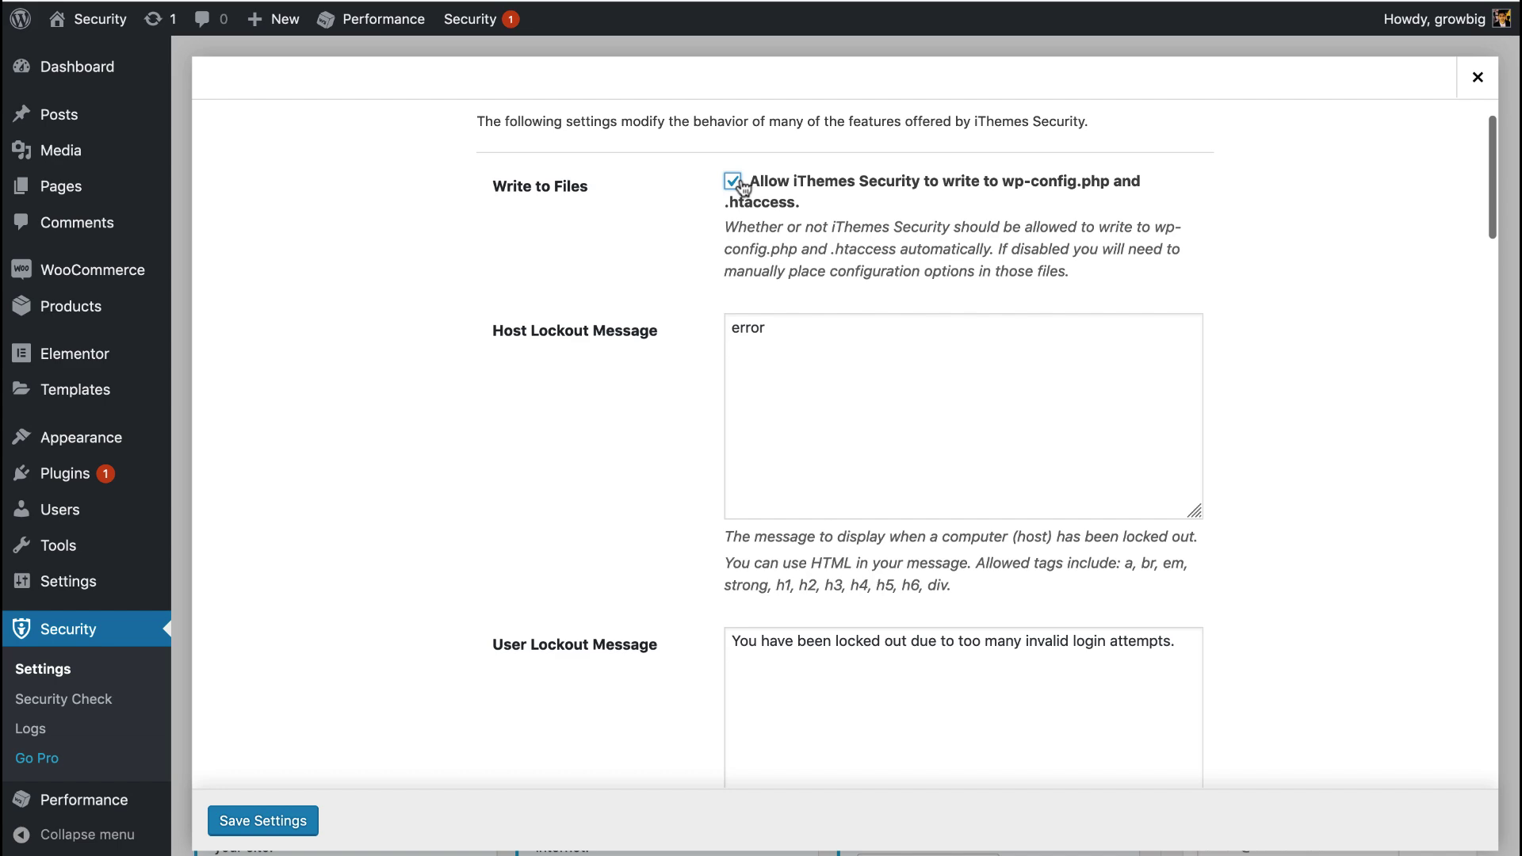
scroll(703, 339, "down", 10)
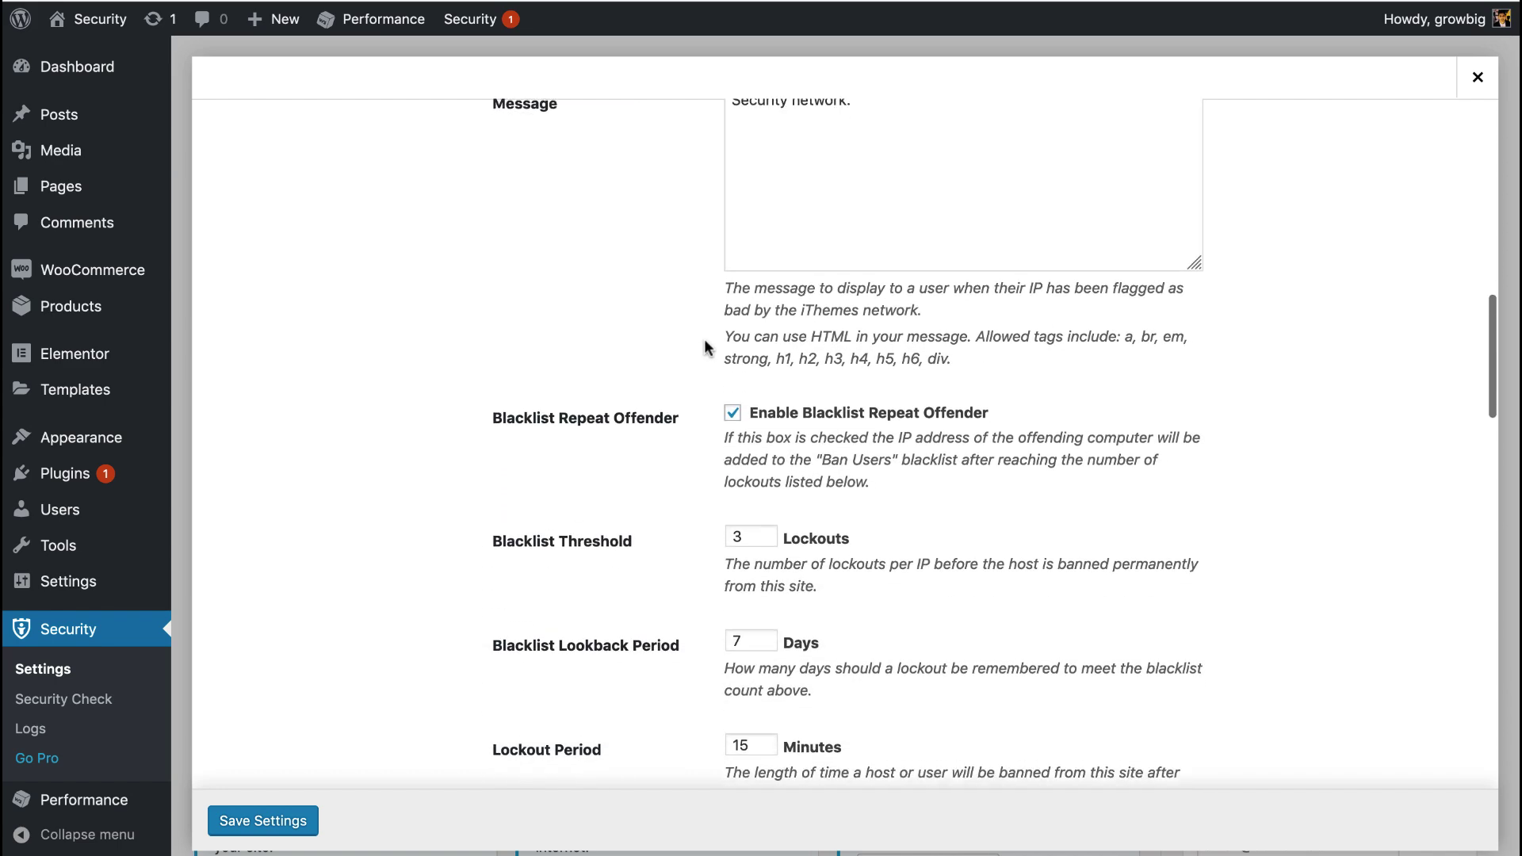
scroll(704, 339, "down", 3)
scroll(703, 340, "down", 8)
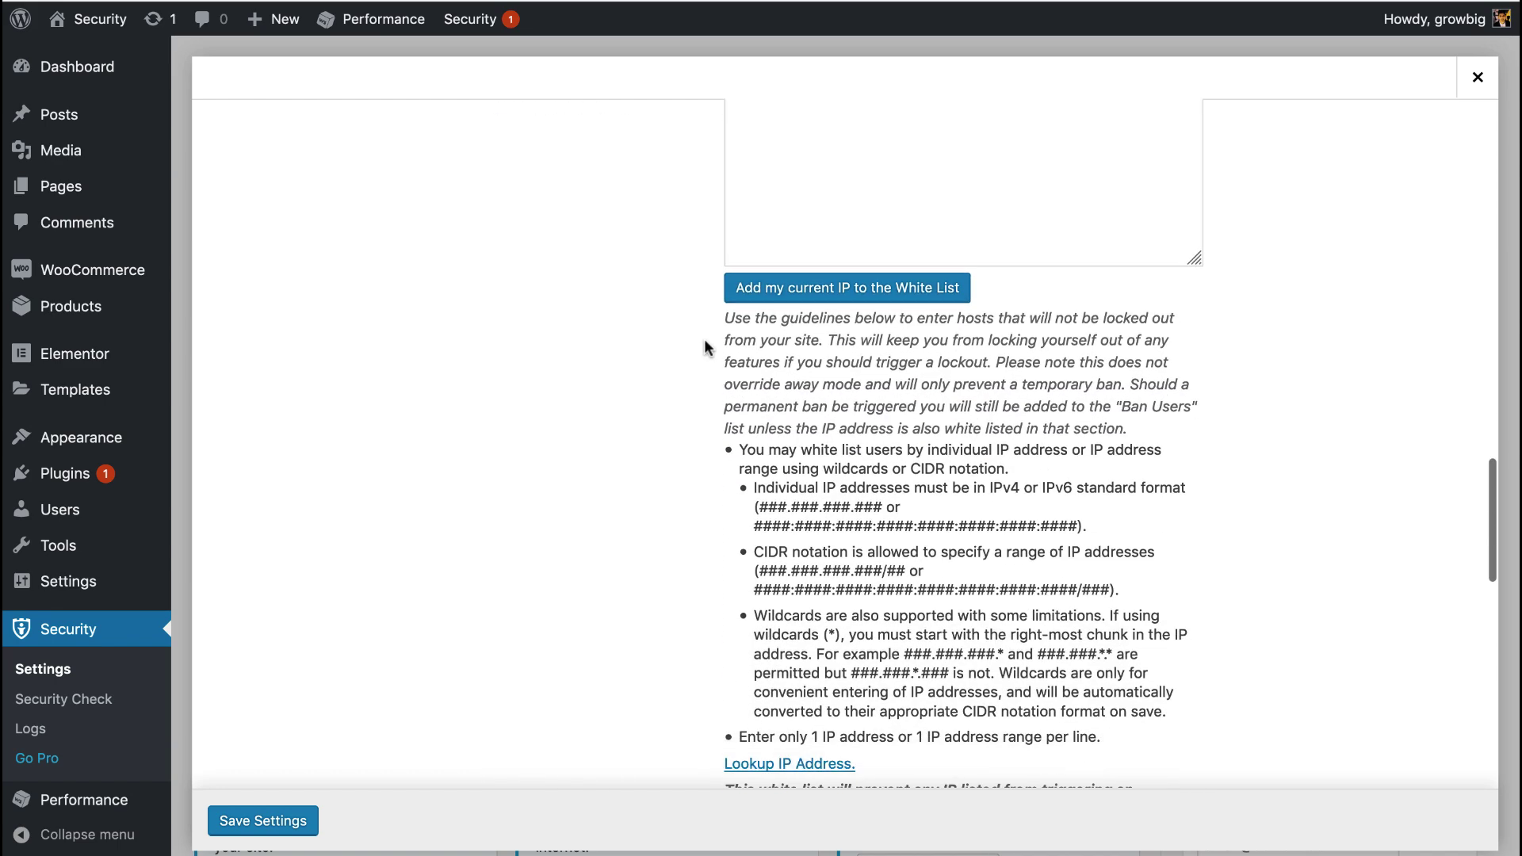
scroll(704, 339, "up", 5)
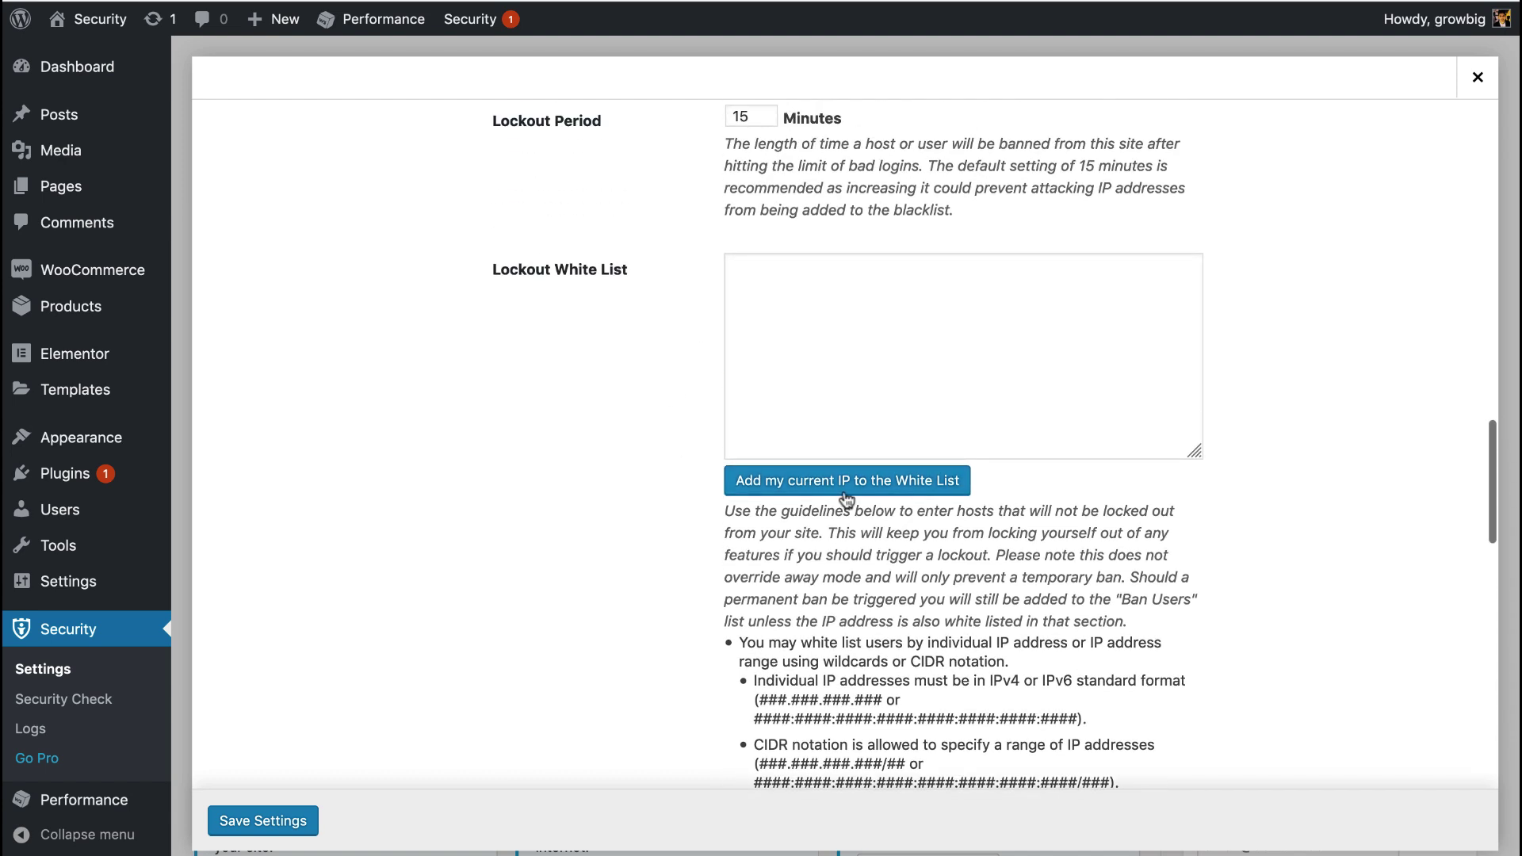
left_click(847, 497)
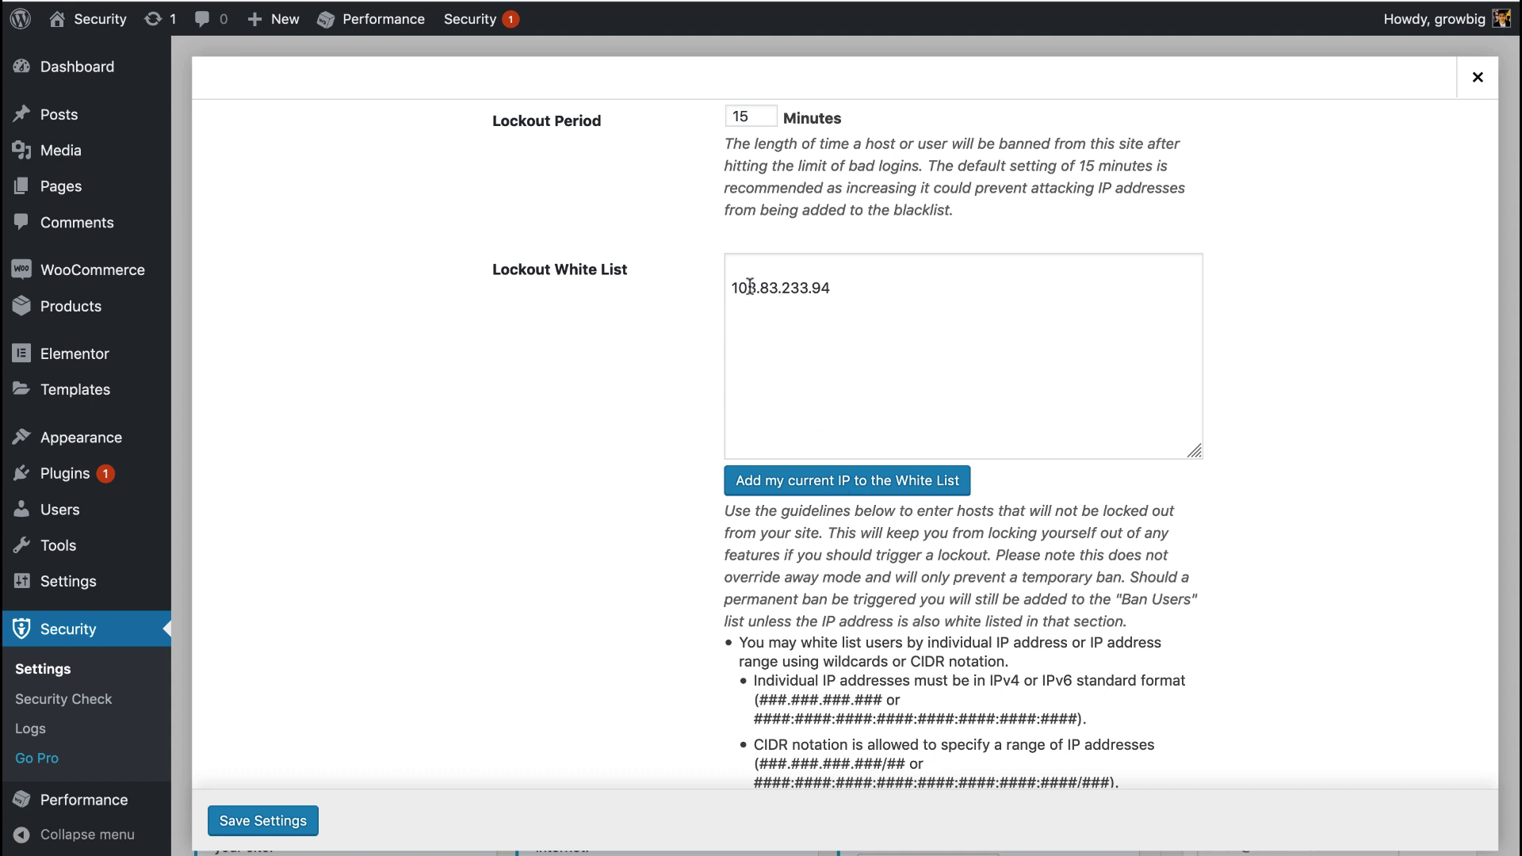
left_click(839, 287)
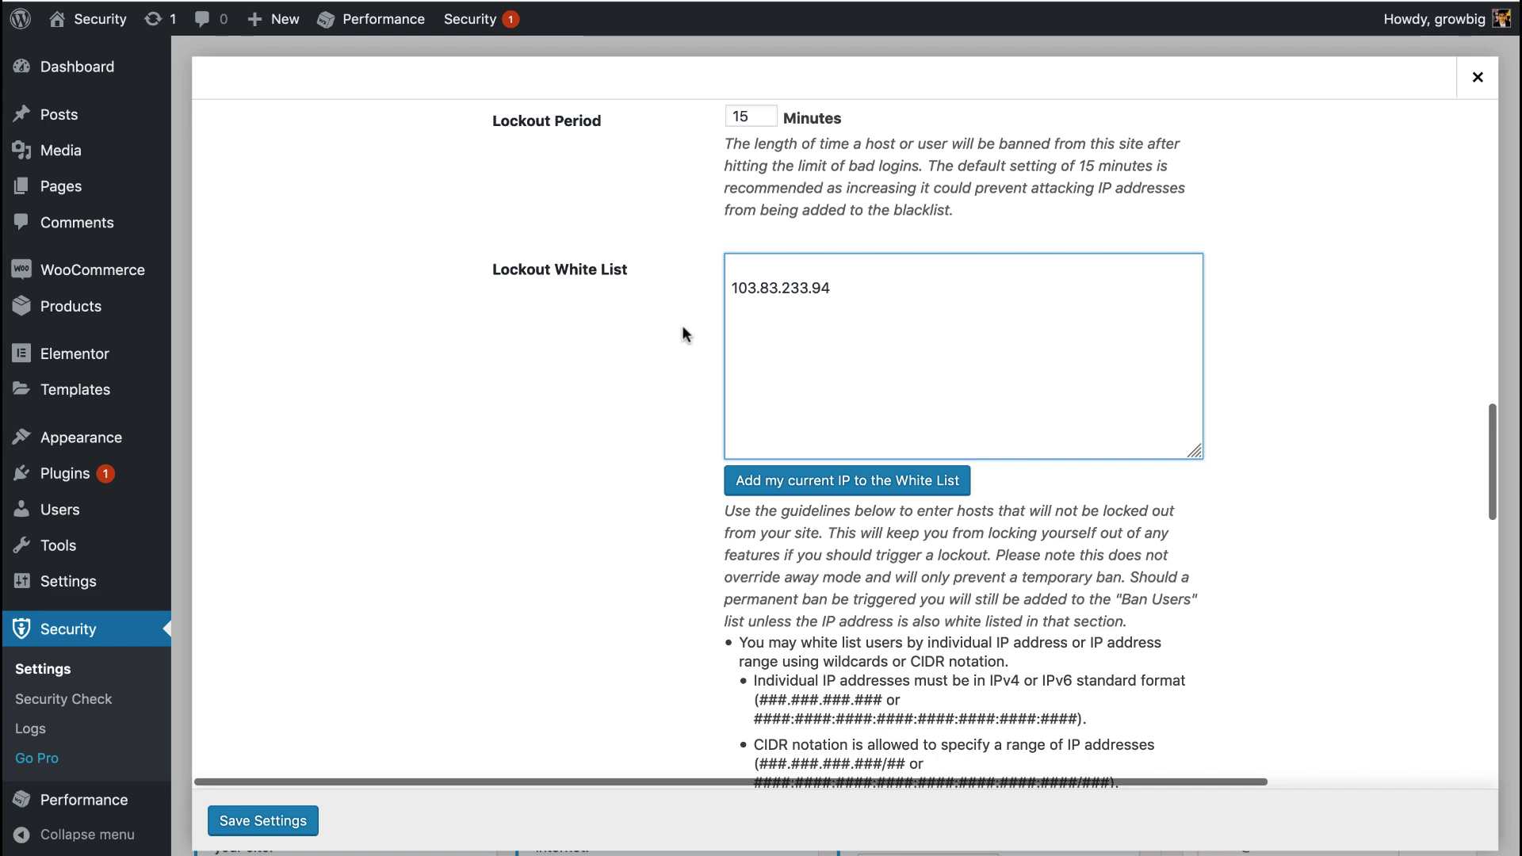
- Check the remaining logging, proxy and error code options in Global Settings and save the settings
scroll(685, 338, "down", 10)
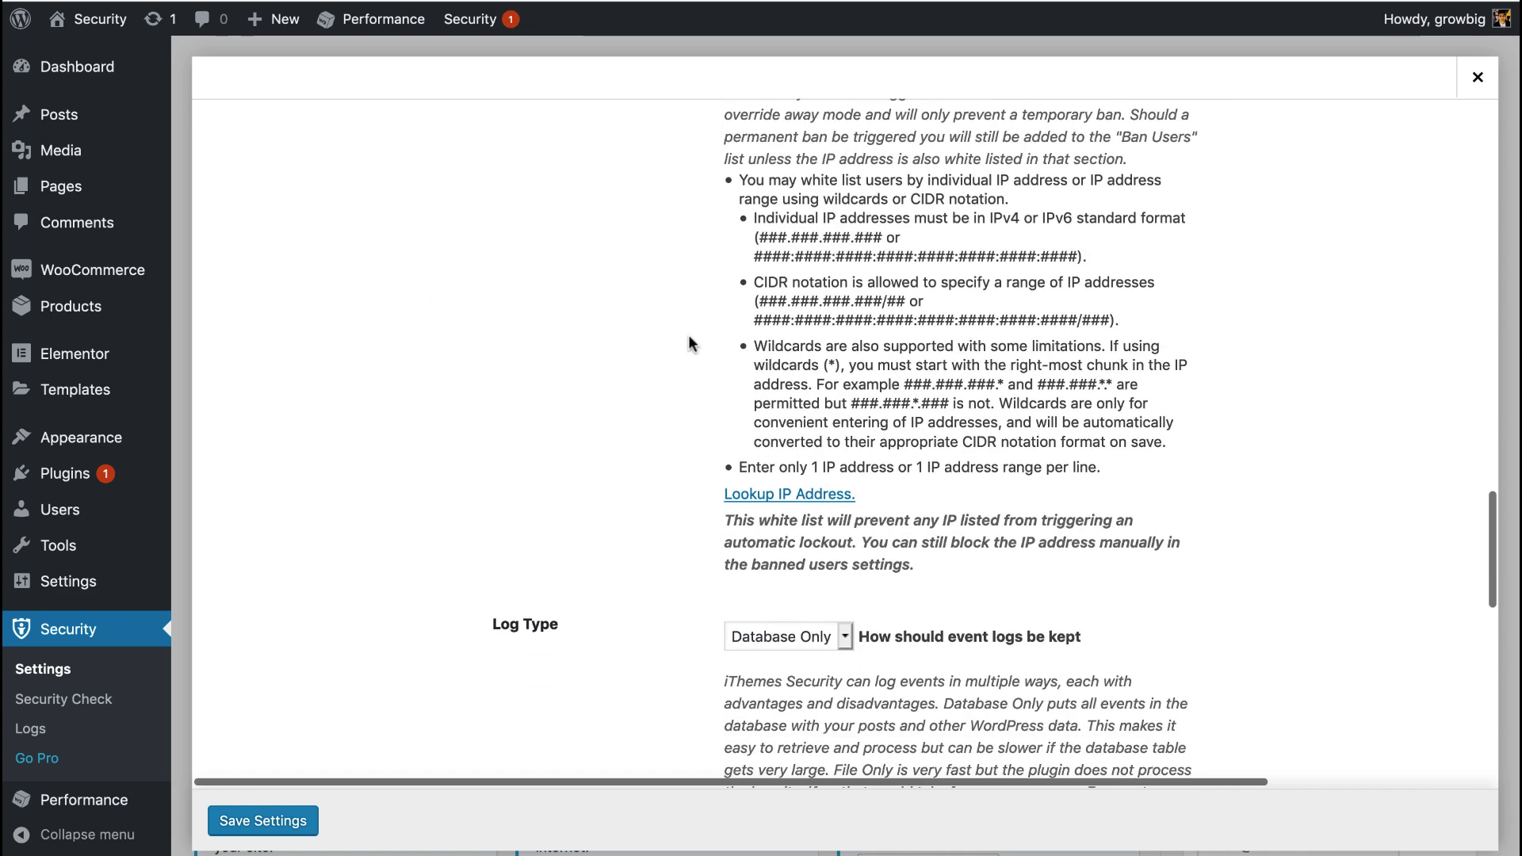
scroll(689, 342, "down", 7)
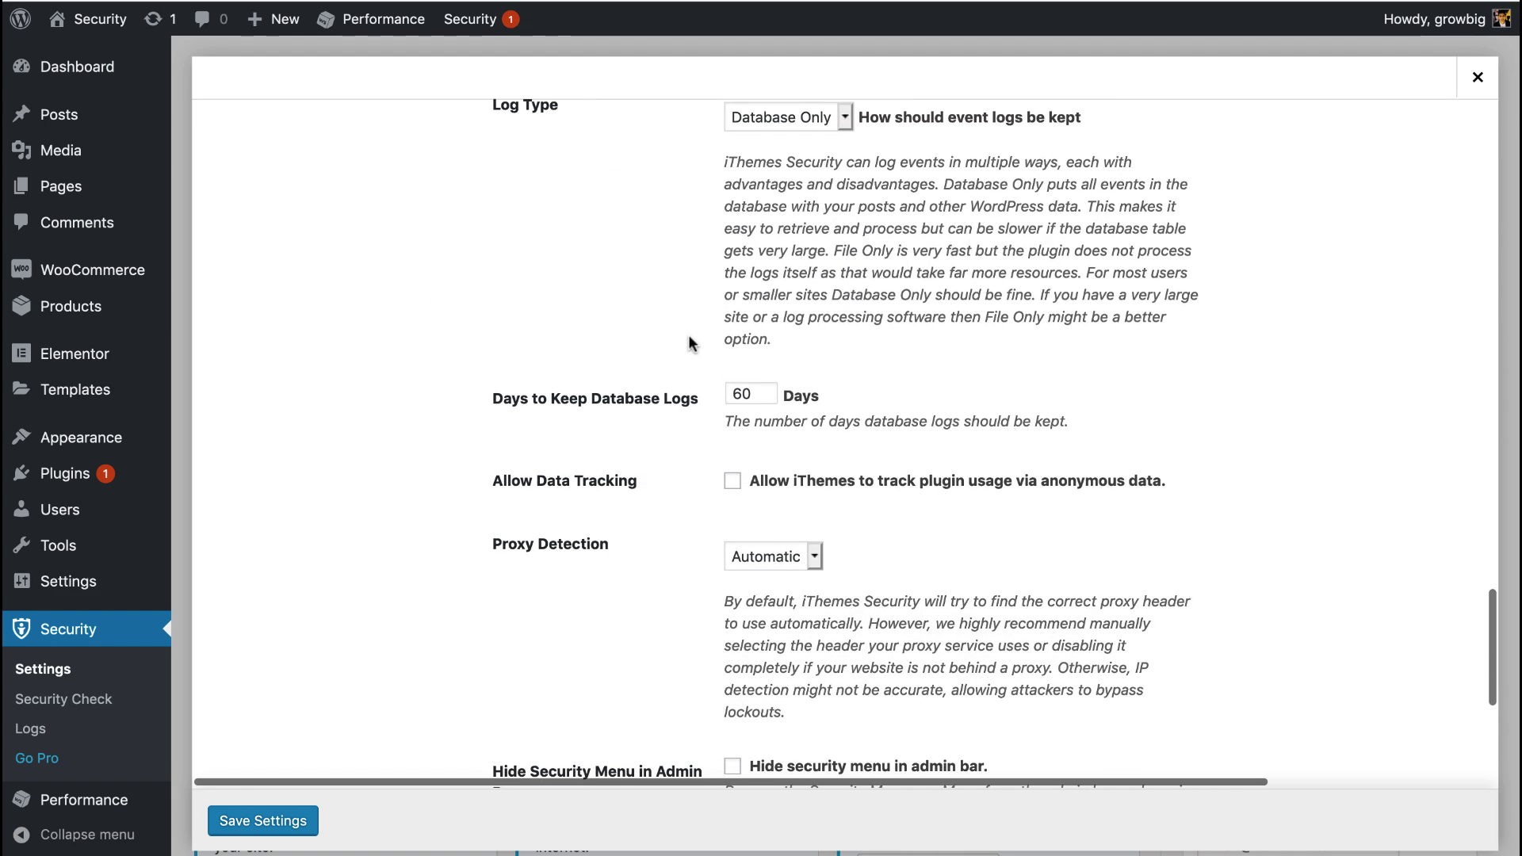
scroll(689, 343, "down", 1)
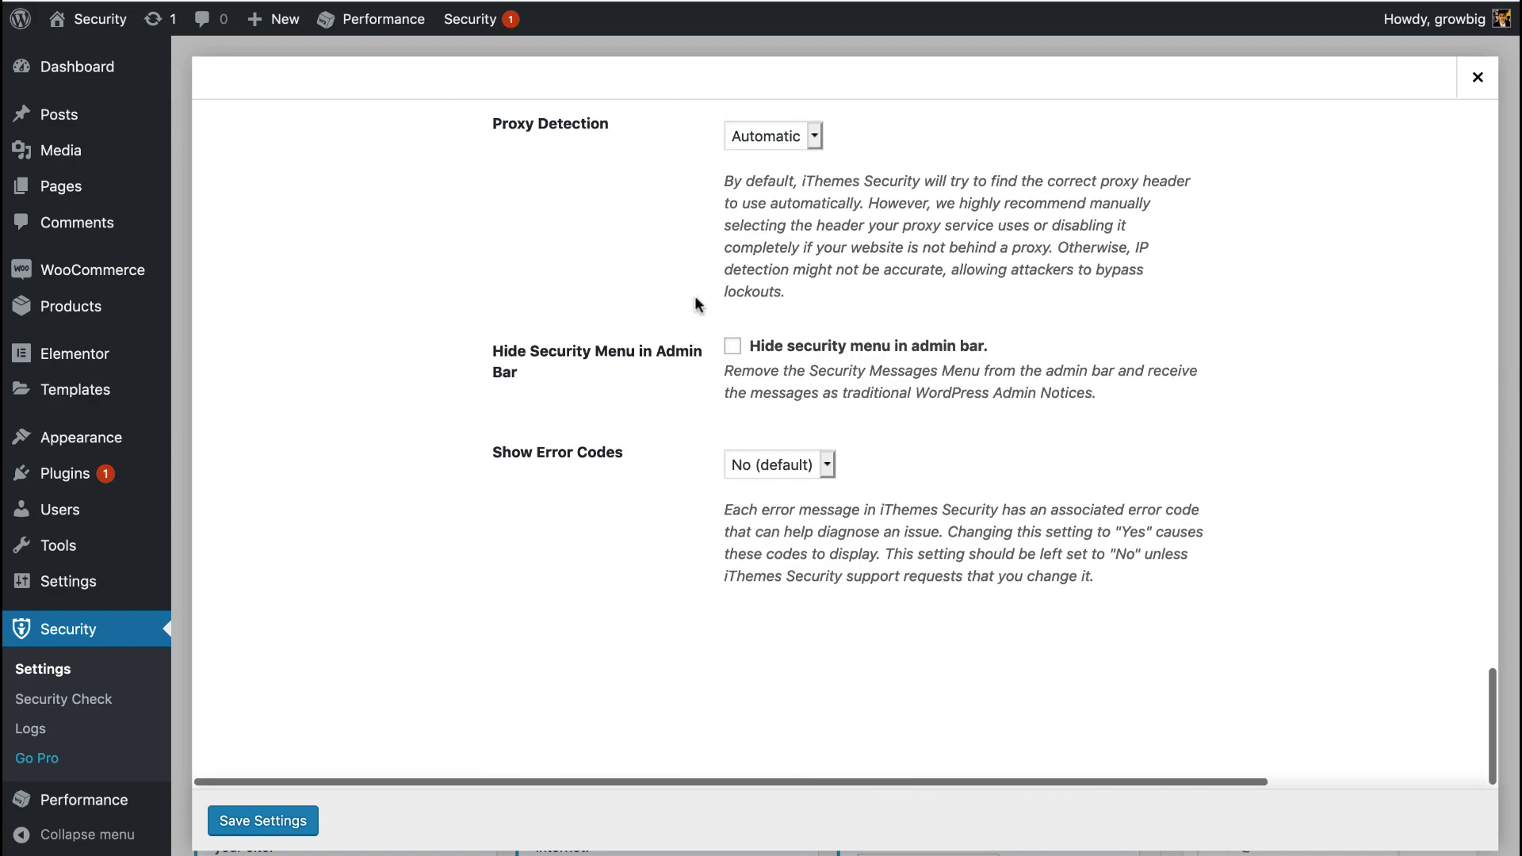
scroll(646, 426, "up", 17)
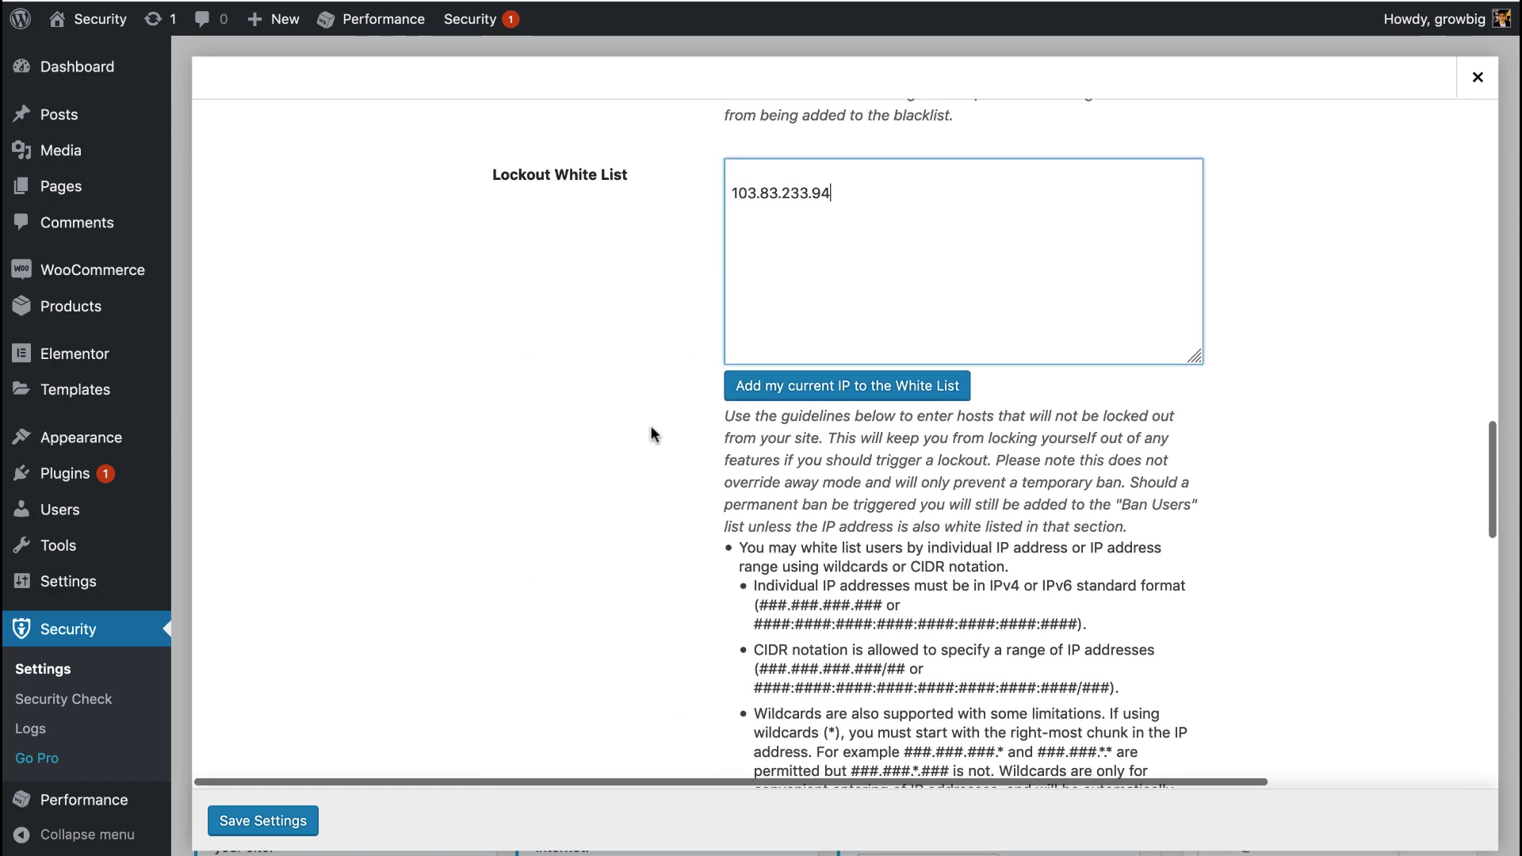
left_click(278, 823)
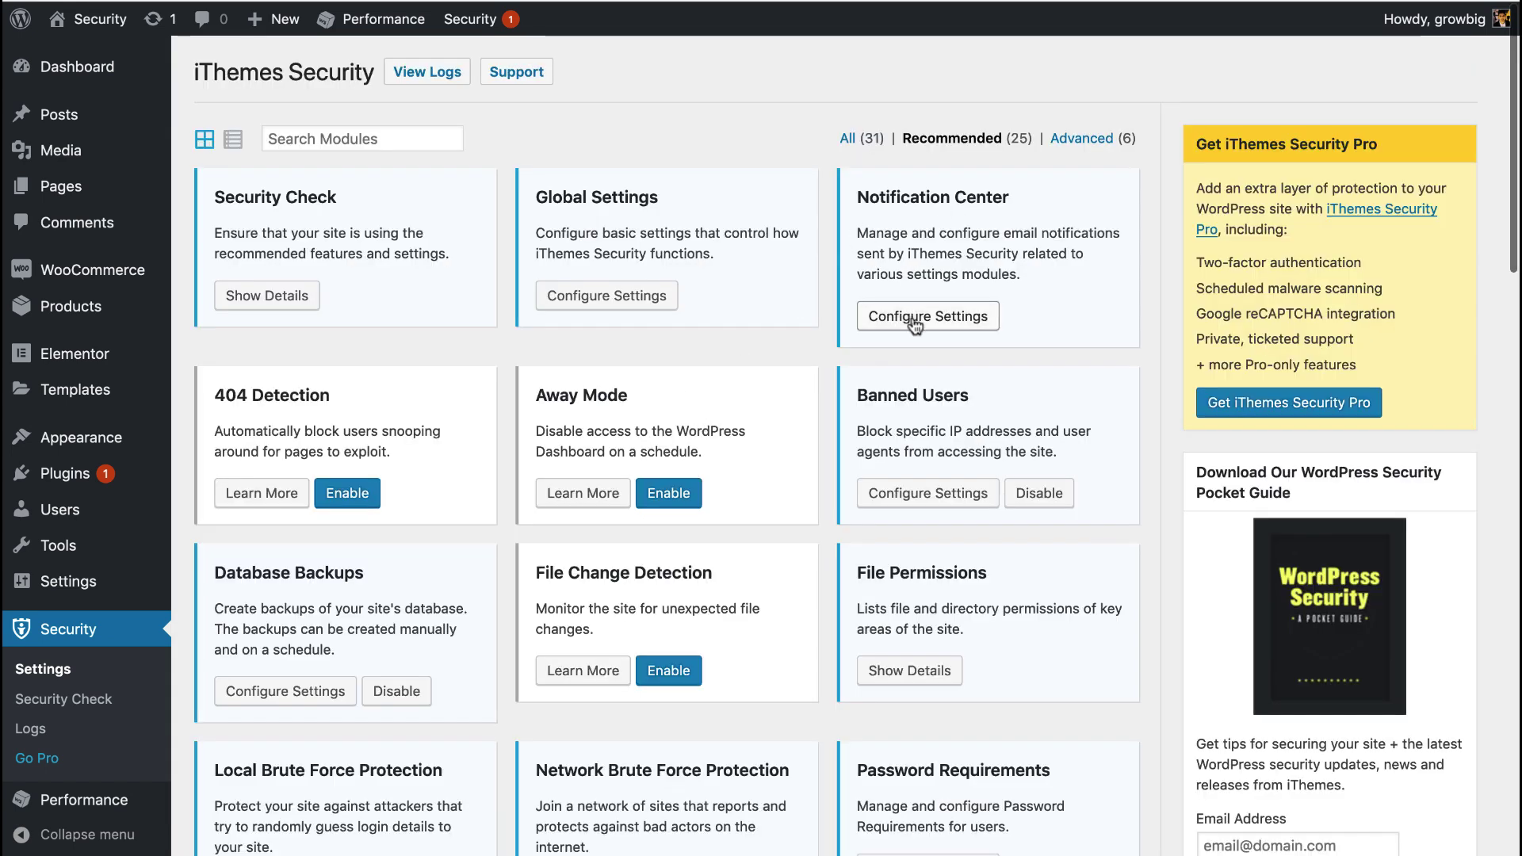
- Review the sender, recipient, backup, digest and lockout email options in the Notification Center module and save its settings
left_click(915, 321)
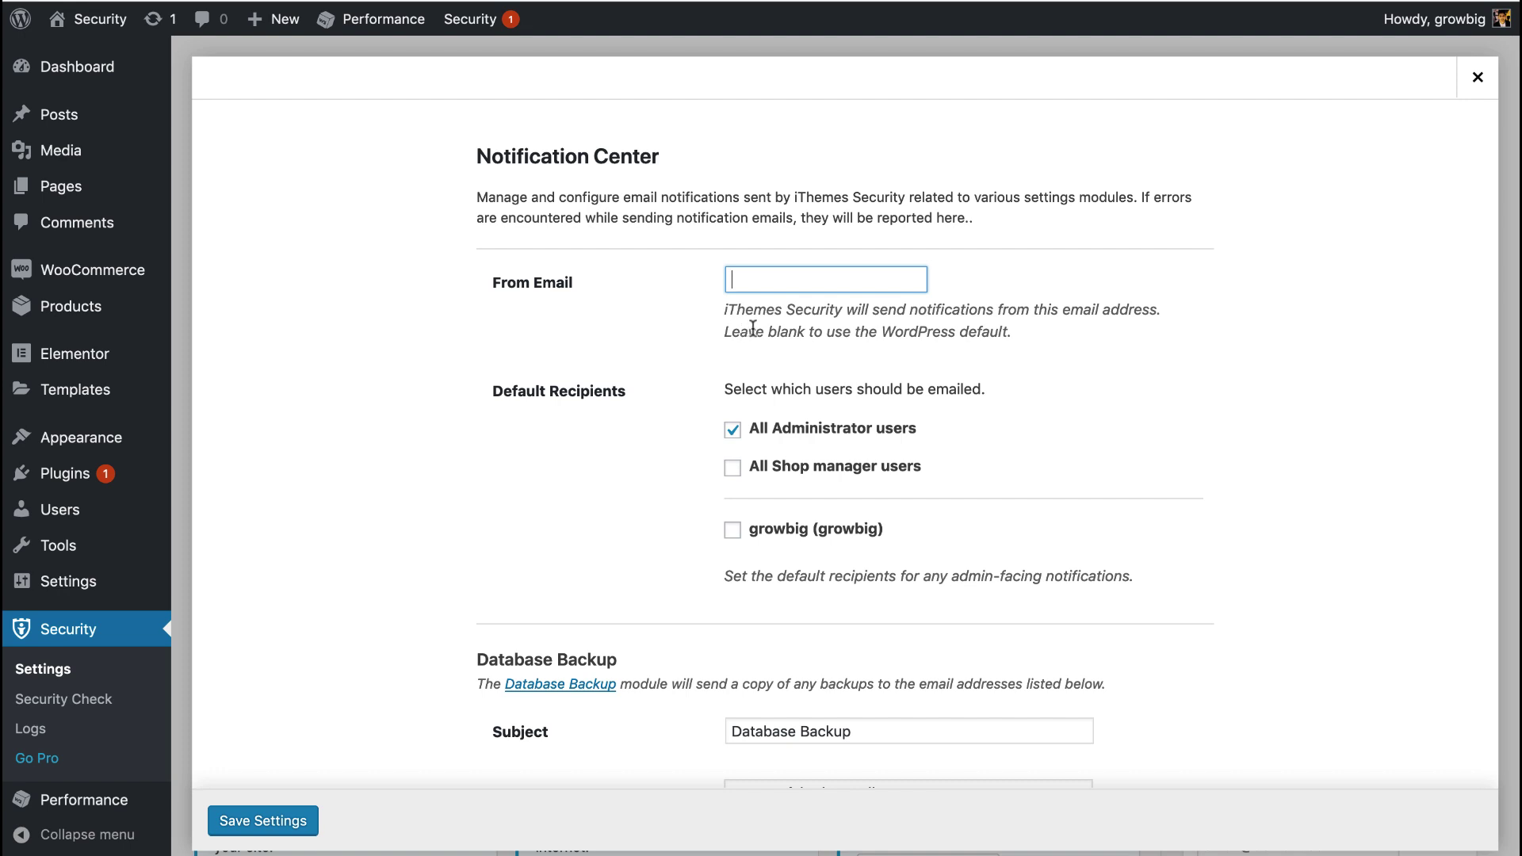
left_click(735, 282)
scroll(705, 334, "down", 1)
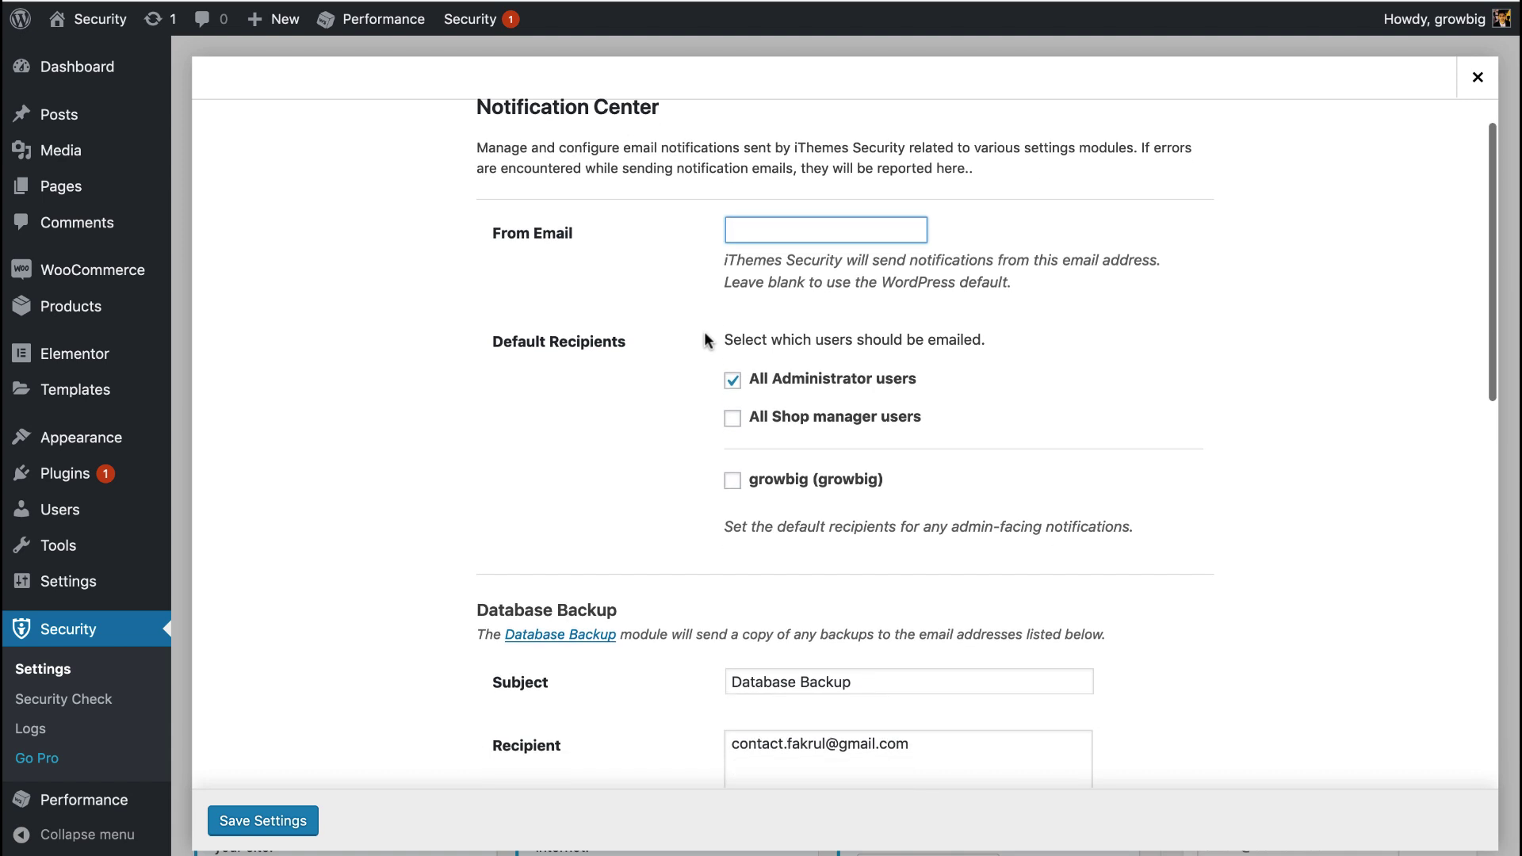
scroll(704, 332, "down", 5)
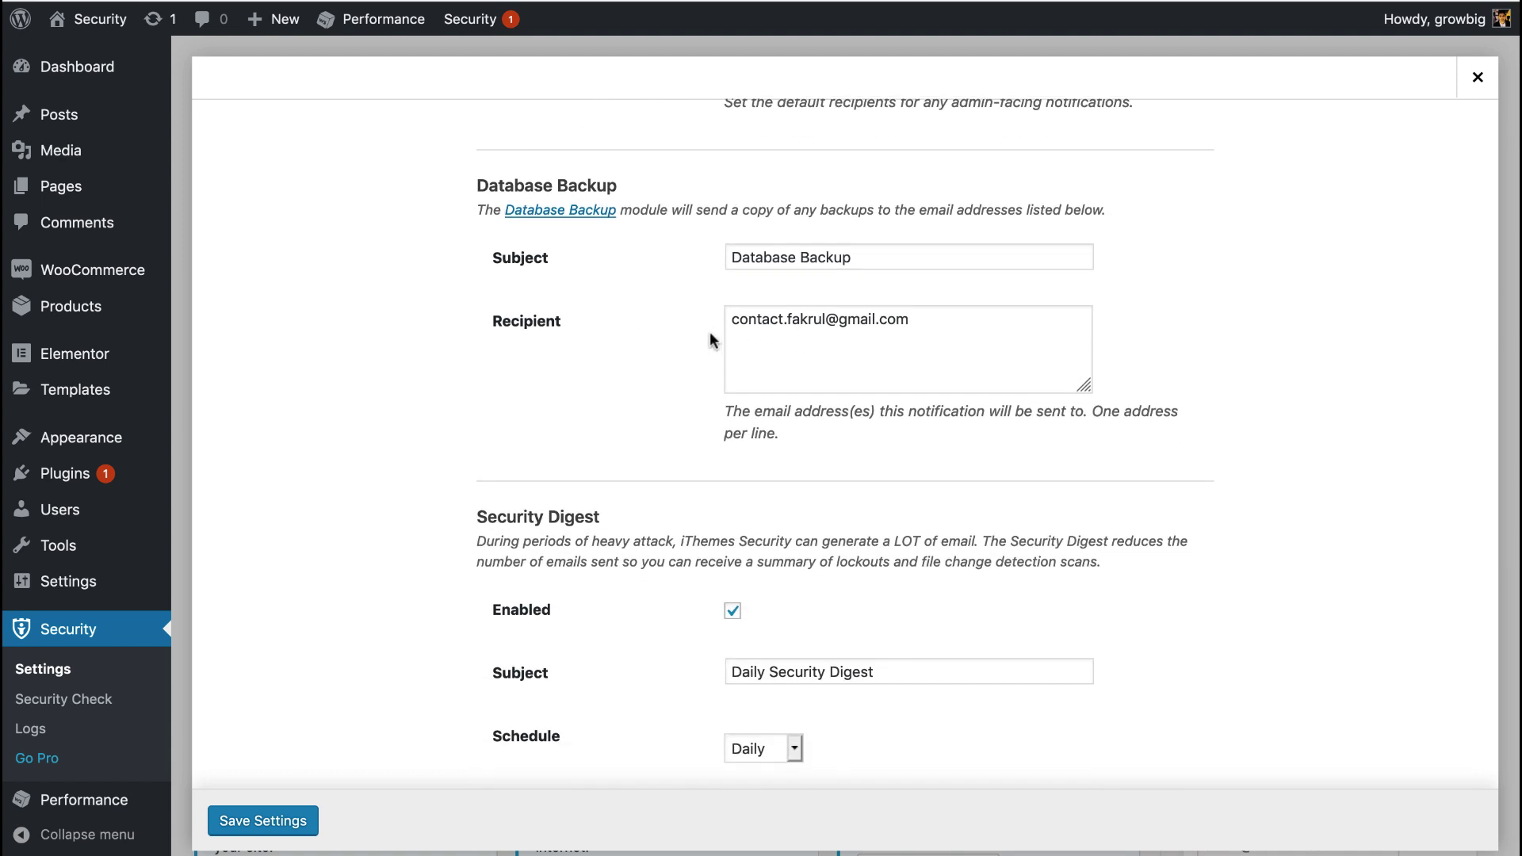
scroll(710, 331, "down", 4)
scroll(710, 332, "down", 1)
scroll(710, 331, "down", 1)
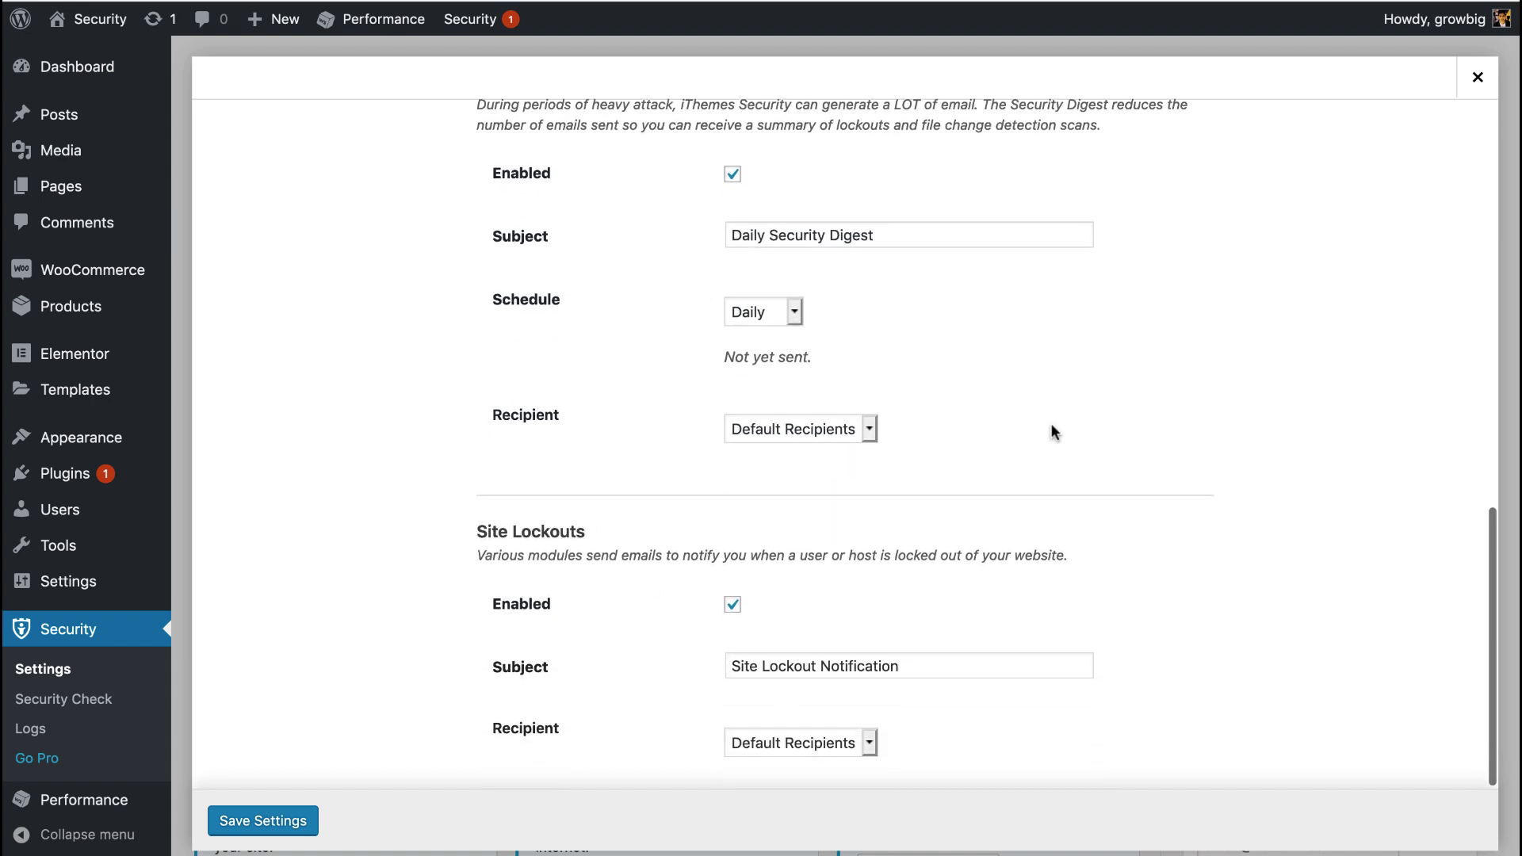
scroll(683, 391, "up", 10)
left_click(274, 820)
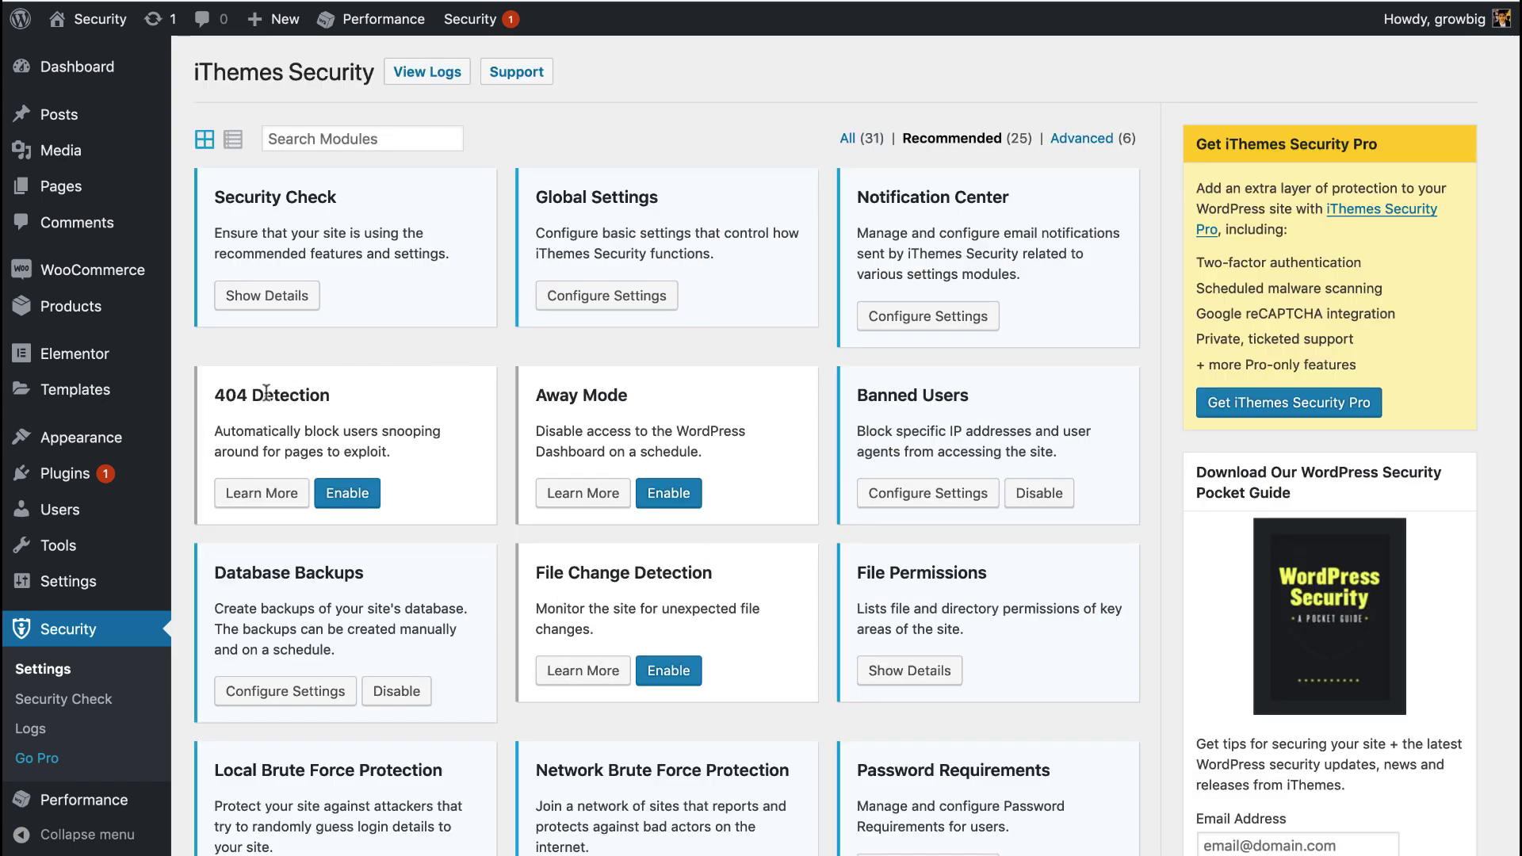
- Enable the 404 Detection module and review its check period and error threshold settings
left_click(345, 500)
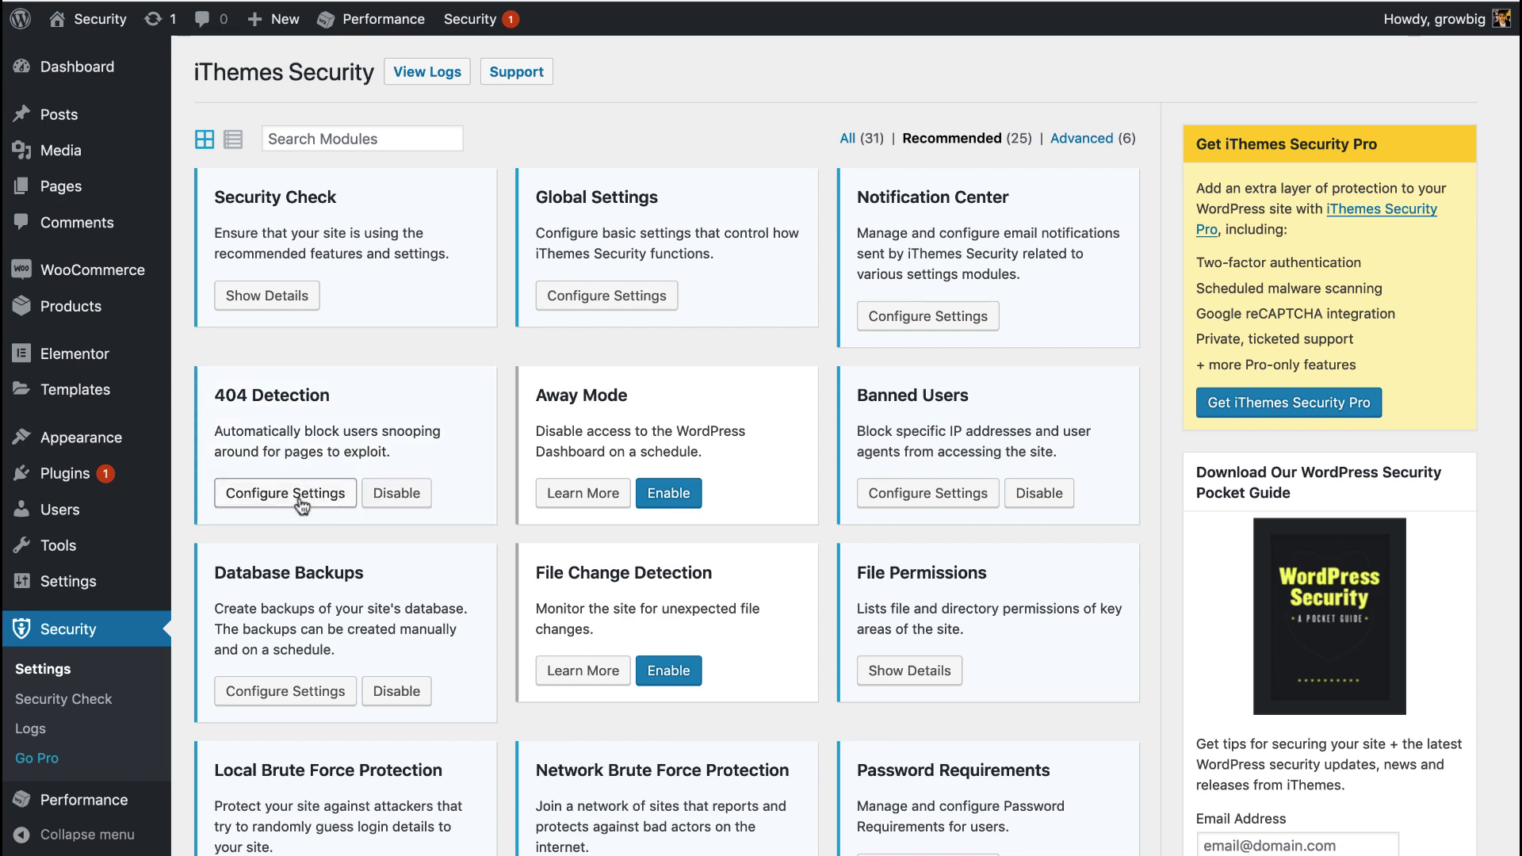
left_click(298, 496)
scroll(587, 340, "down", 1)
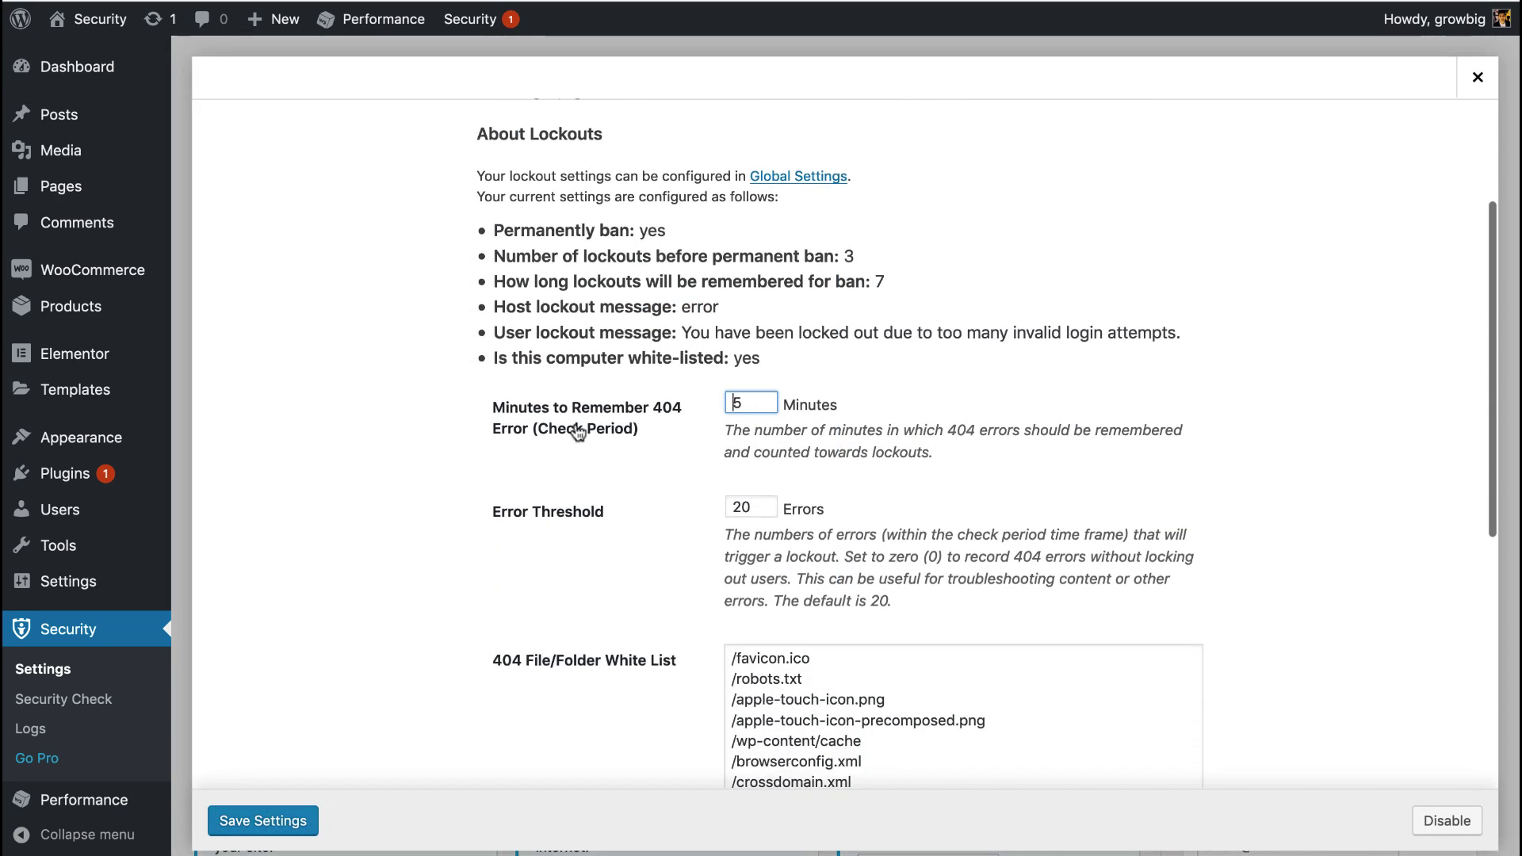
scroll(716, 436, "down", 3)
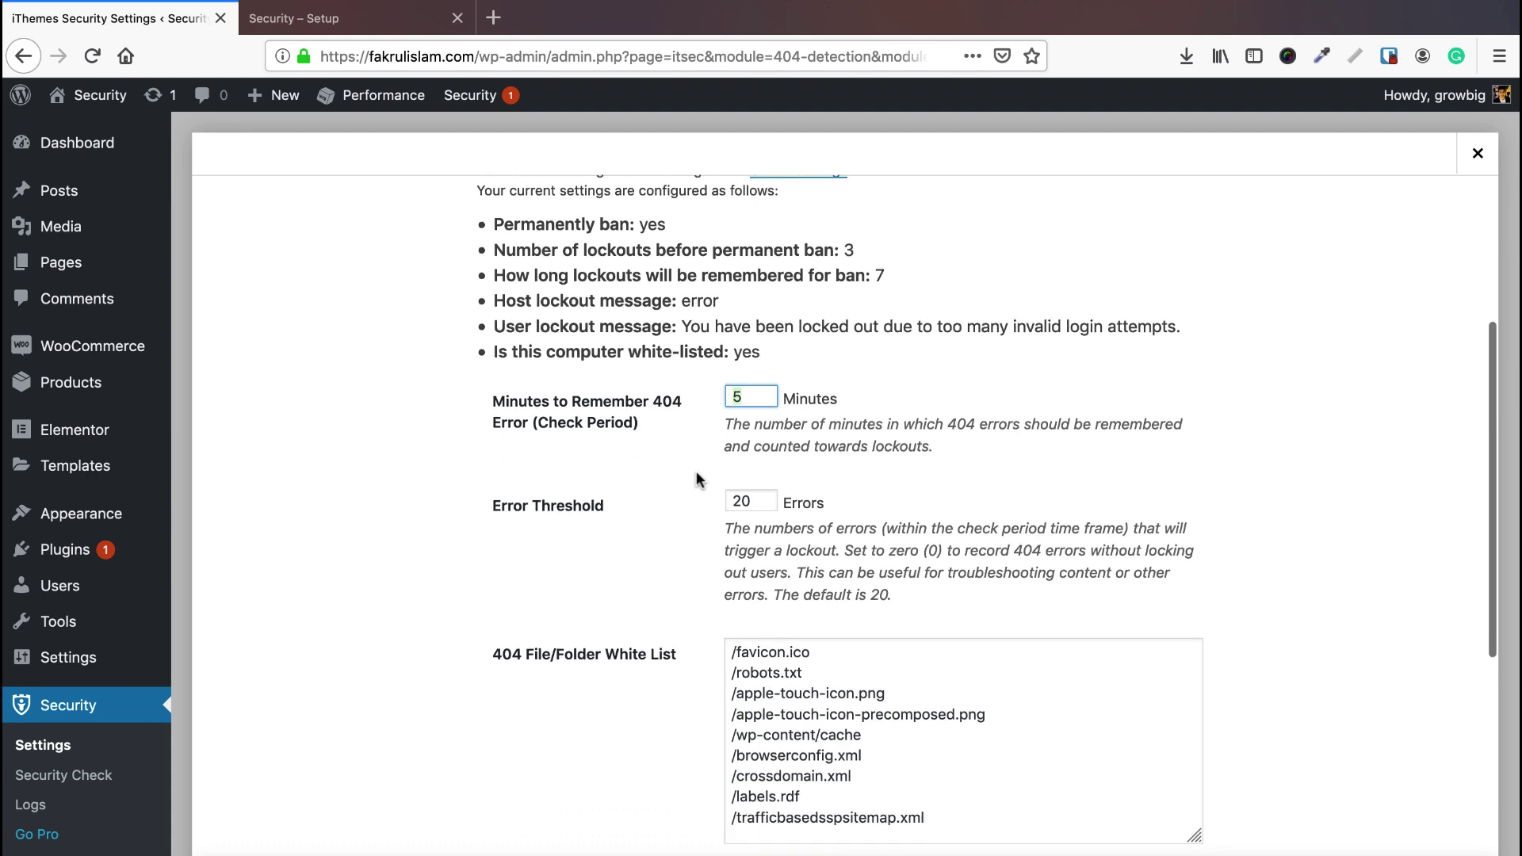
left_click(755, 293)
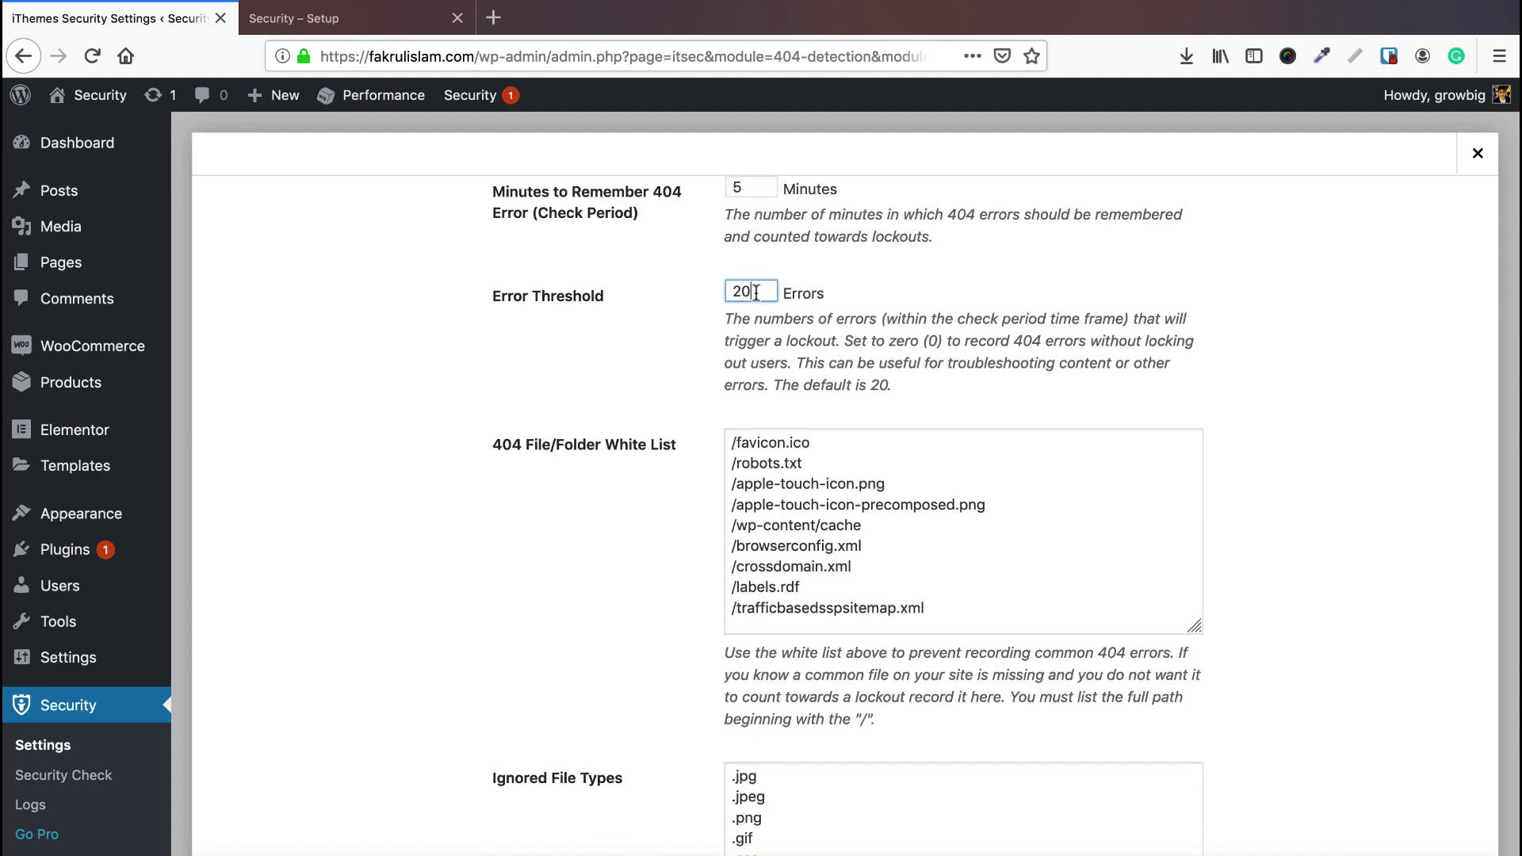
scroll(720, 314, "up", 1)
- Open the site's About page and change its address to the nonexistent /aut/ path to trigger a 404 error
left_click(357, 18)
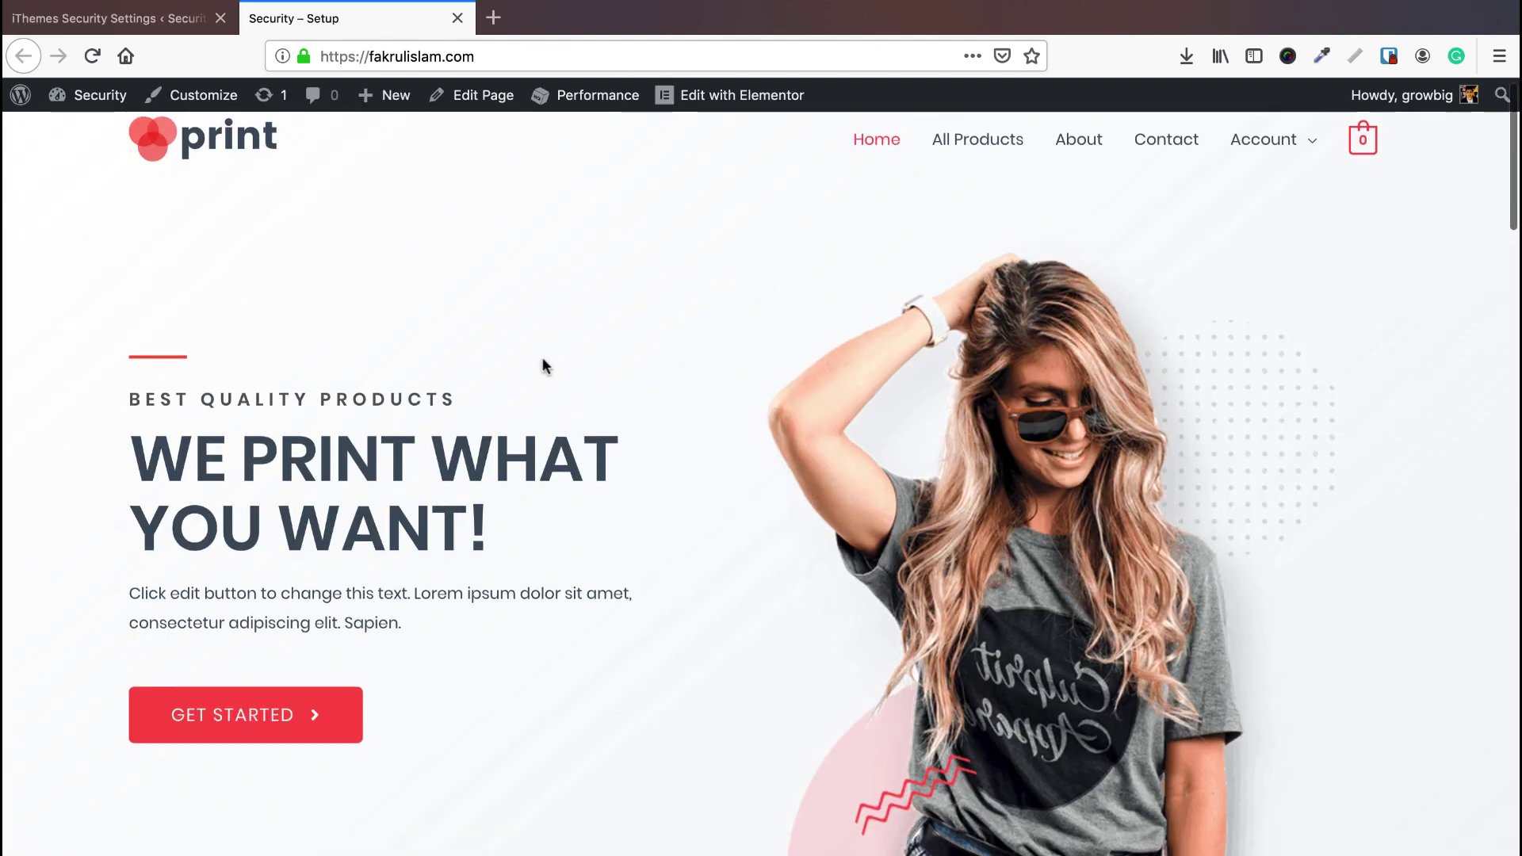
left_click(1079, 161)
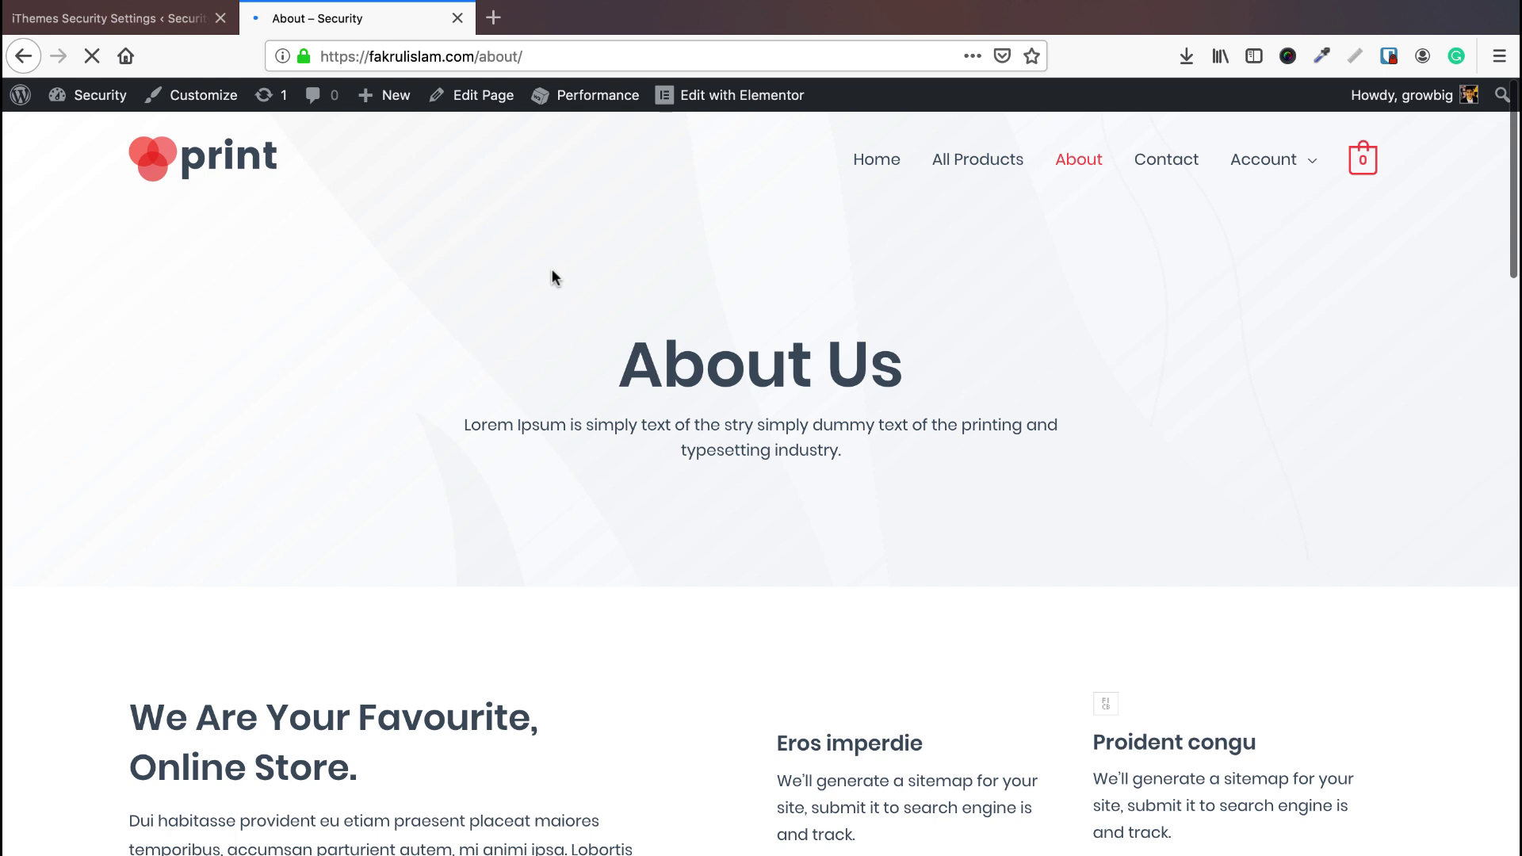
left_click(497, 57)
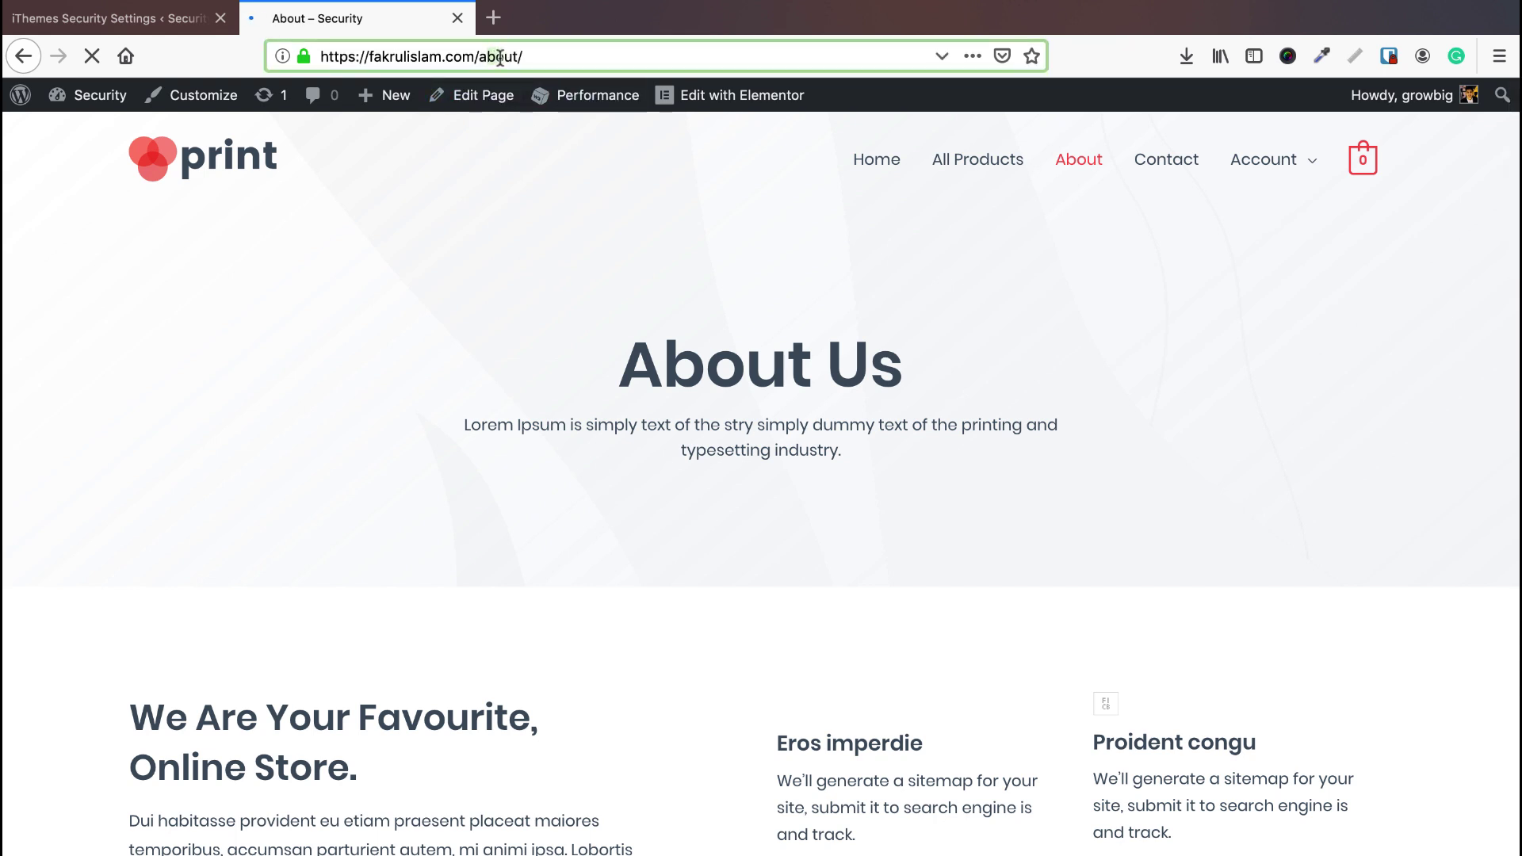
key("BackSpace")
key("BackSpace")
key("Return")
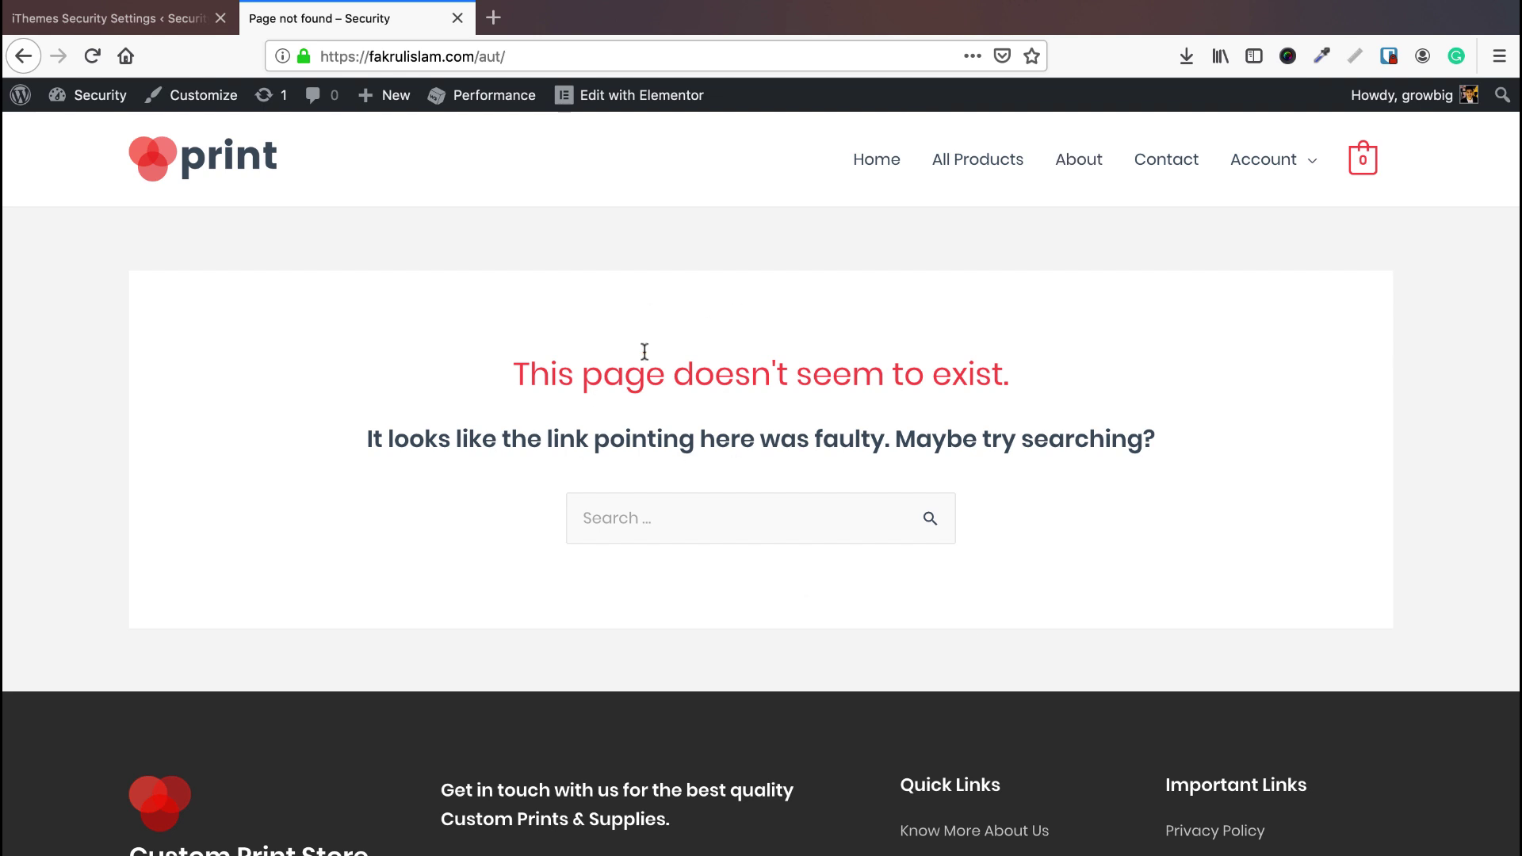
- Return to the 404 Detection settings, check the thresholds, white list and ignored file types, and save them
left_click(111, 18)
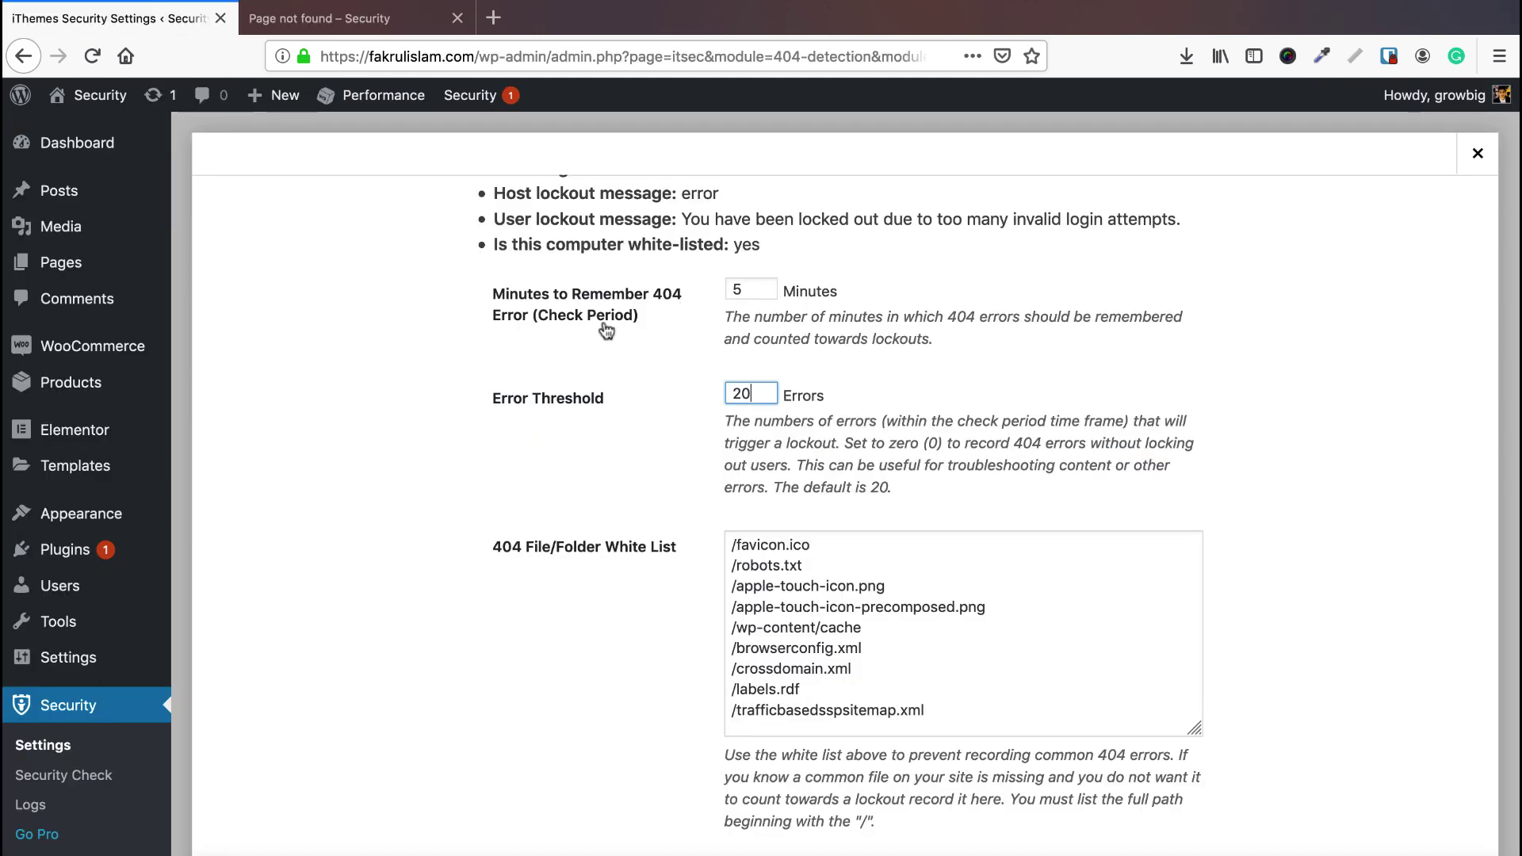
left_click(737, 298)
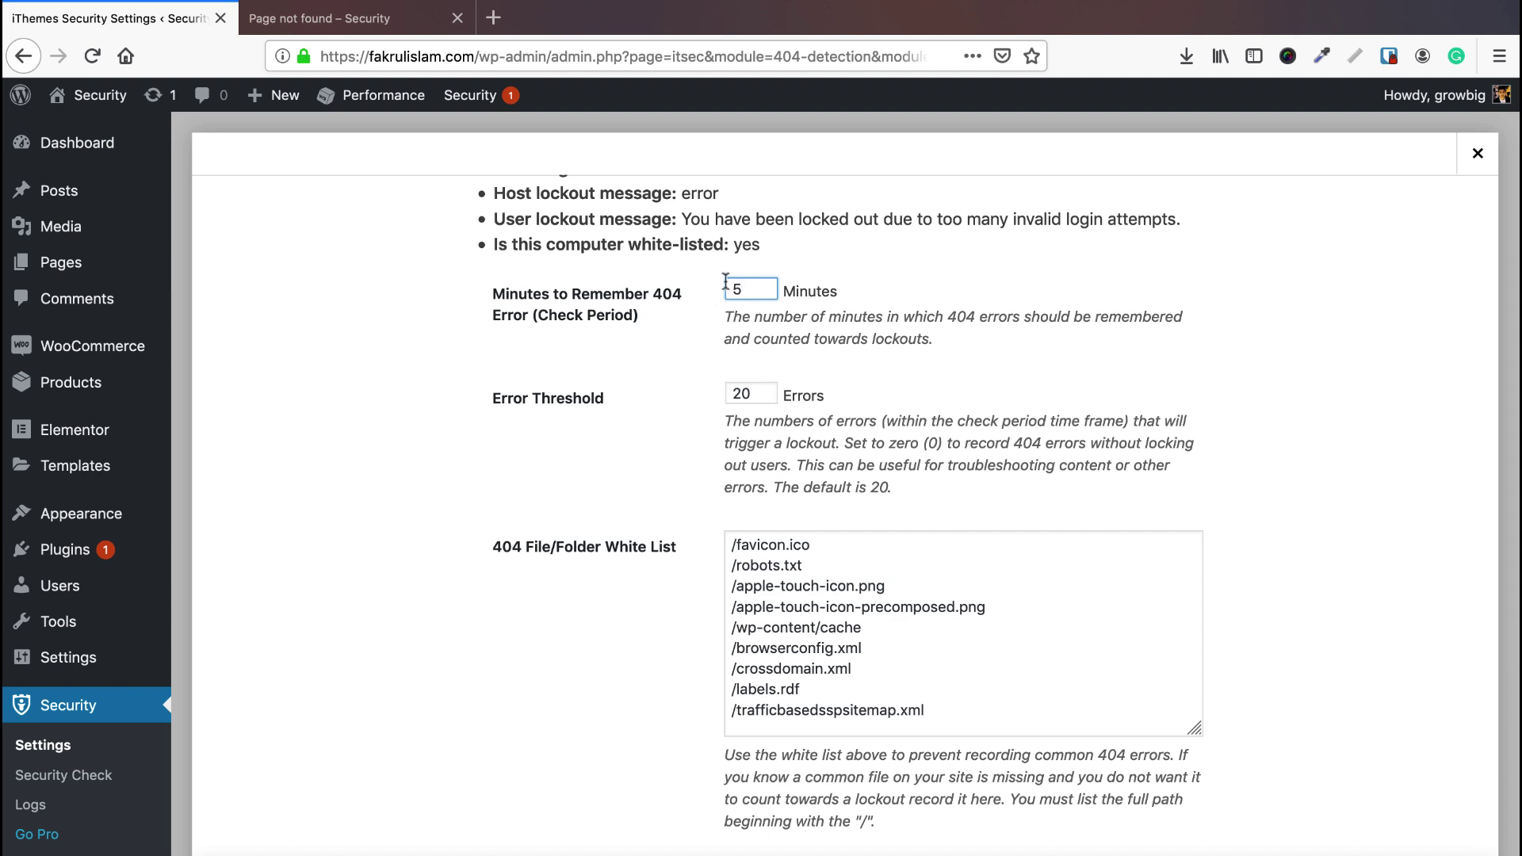
scroll(705, 341, "down", 1)
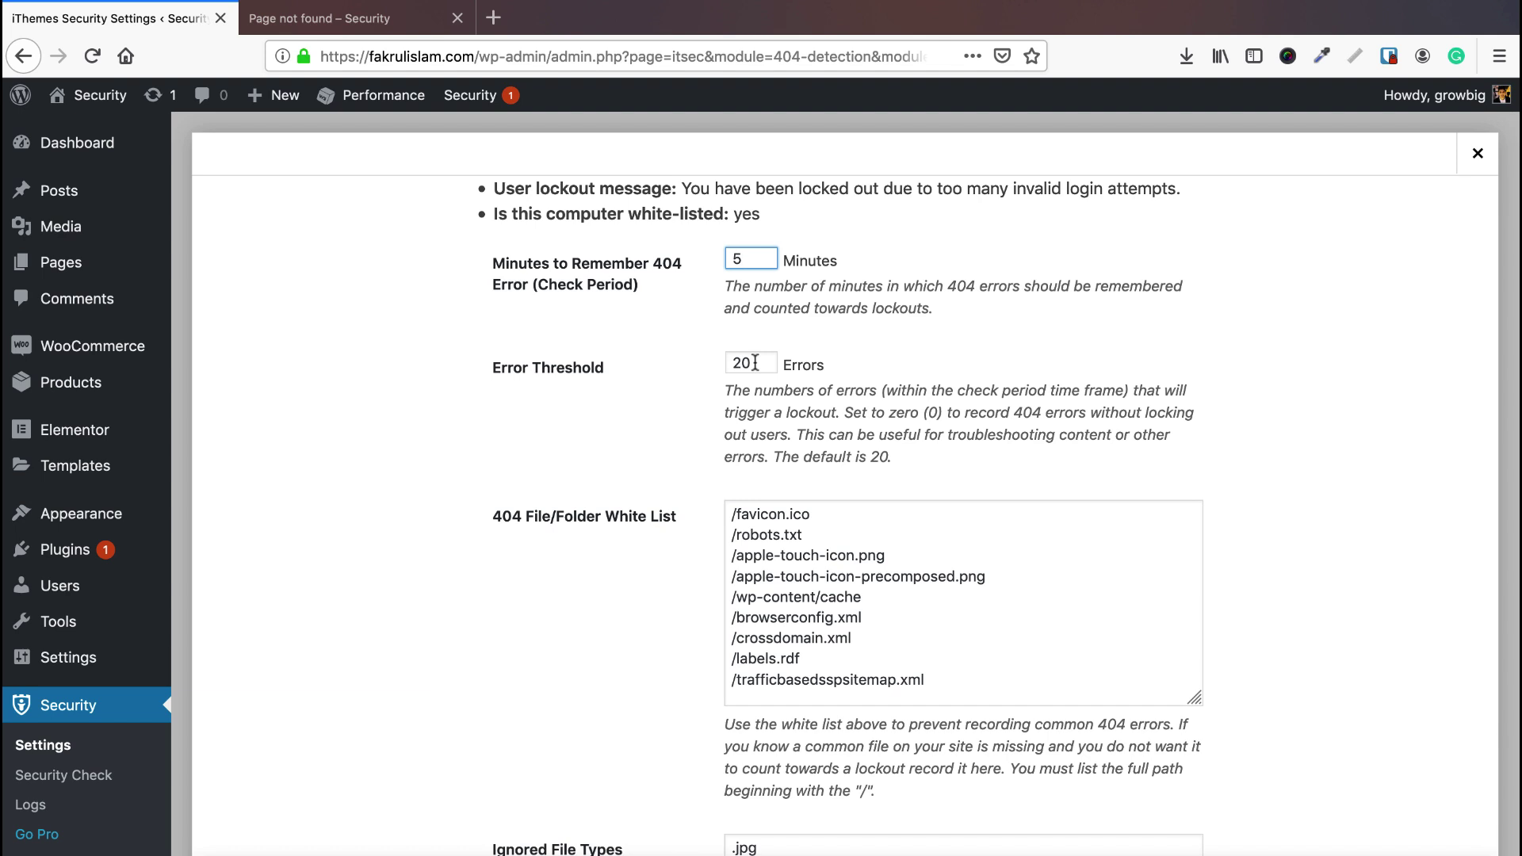
key("ctrl+super+f")
scroll(686, 369, "down", 5)
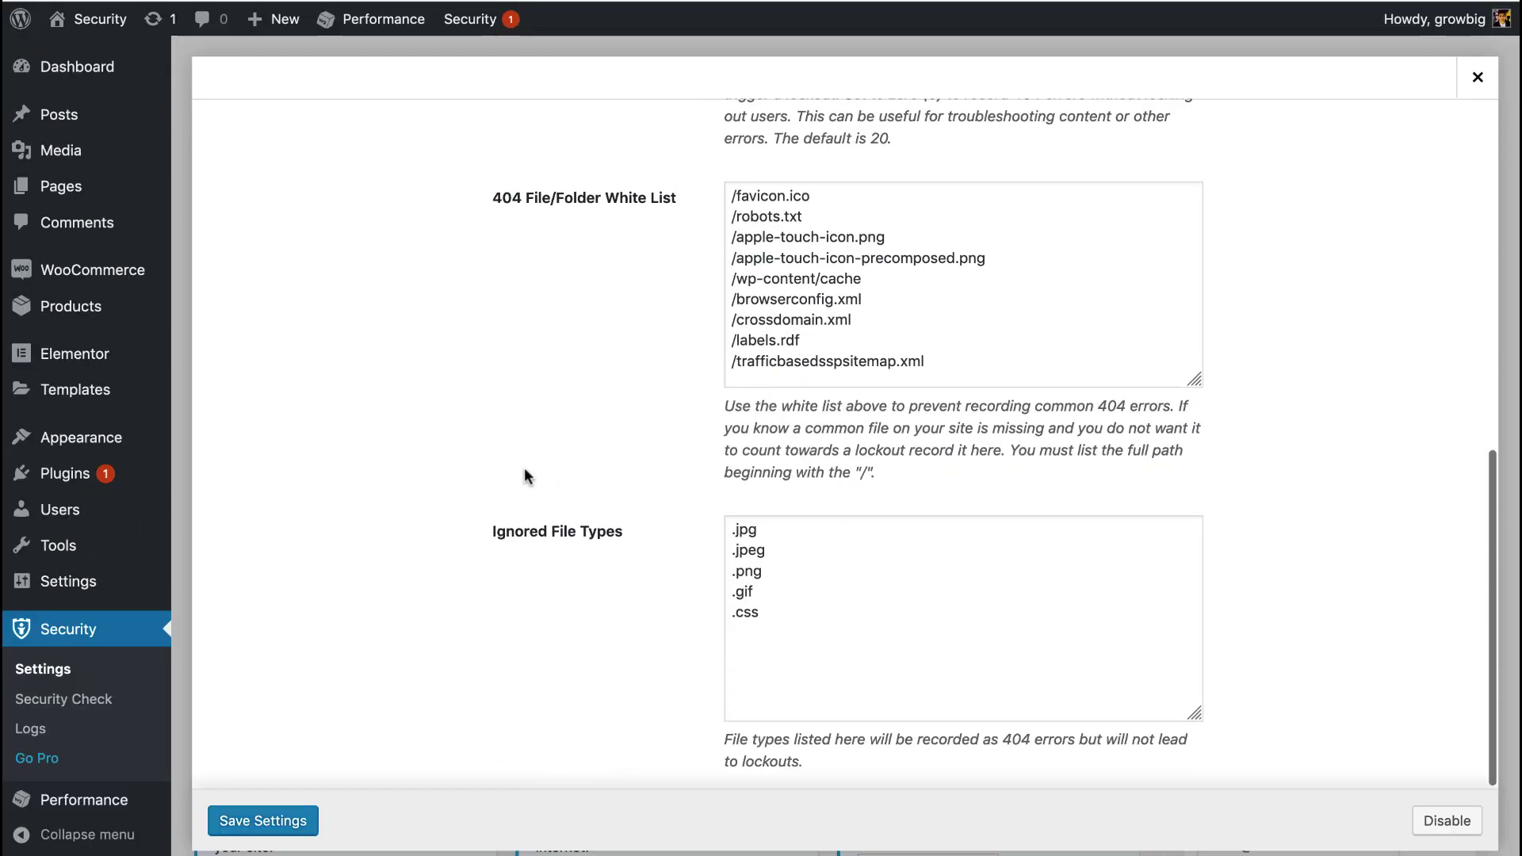
left_click(279, 821)
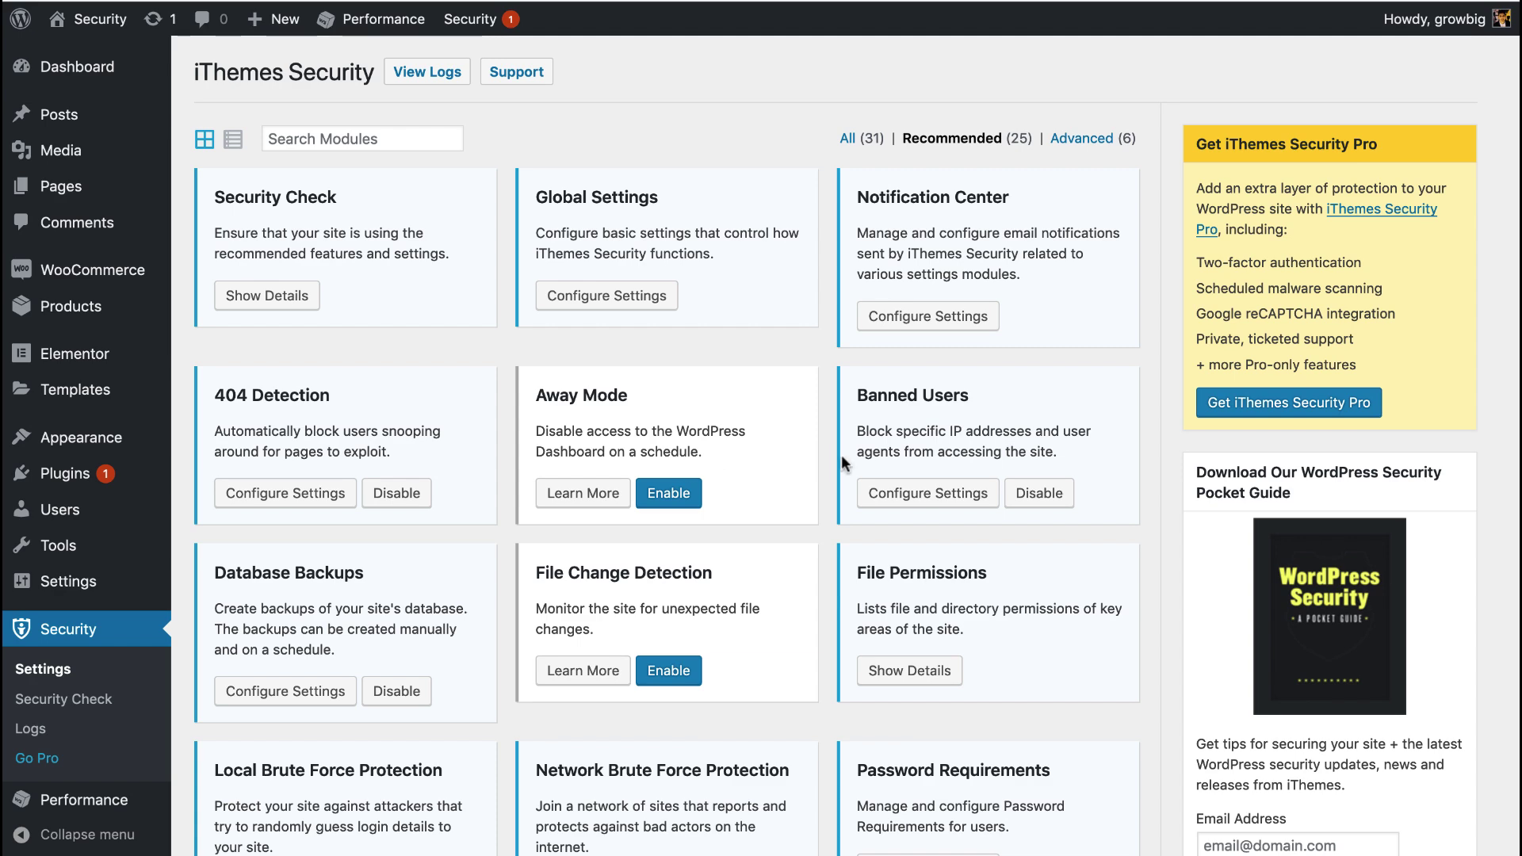
- Review the default blacklist, ban lists, banned hosts and user agents in the Banned Users module and save its settings
scroll(842, 456, "down", 1)
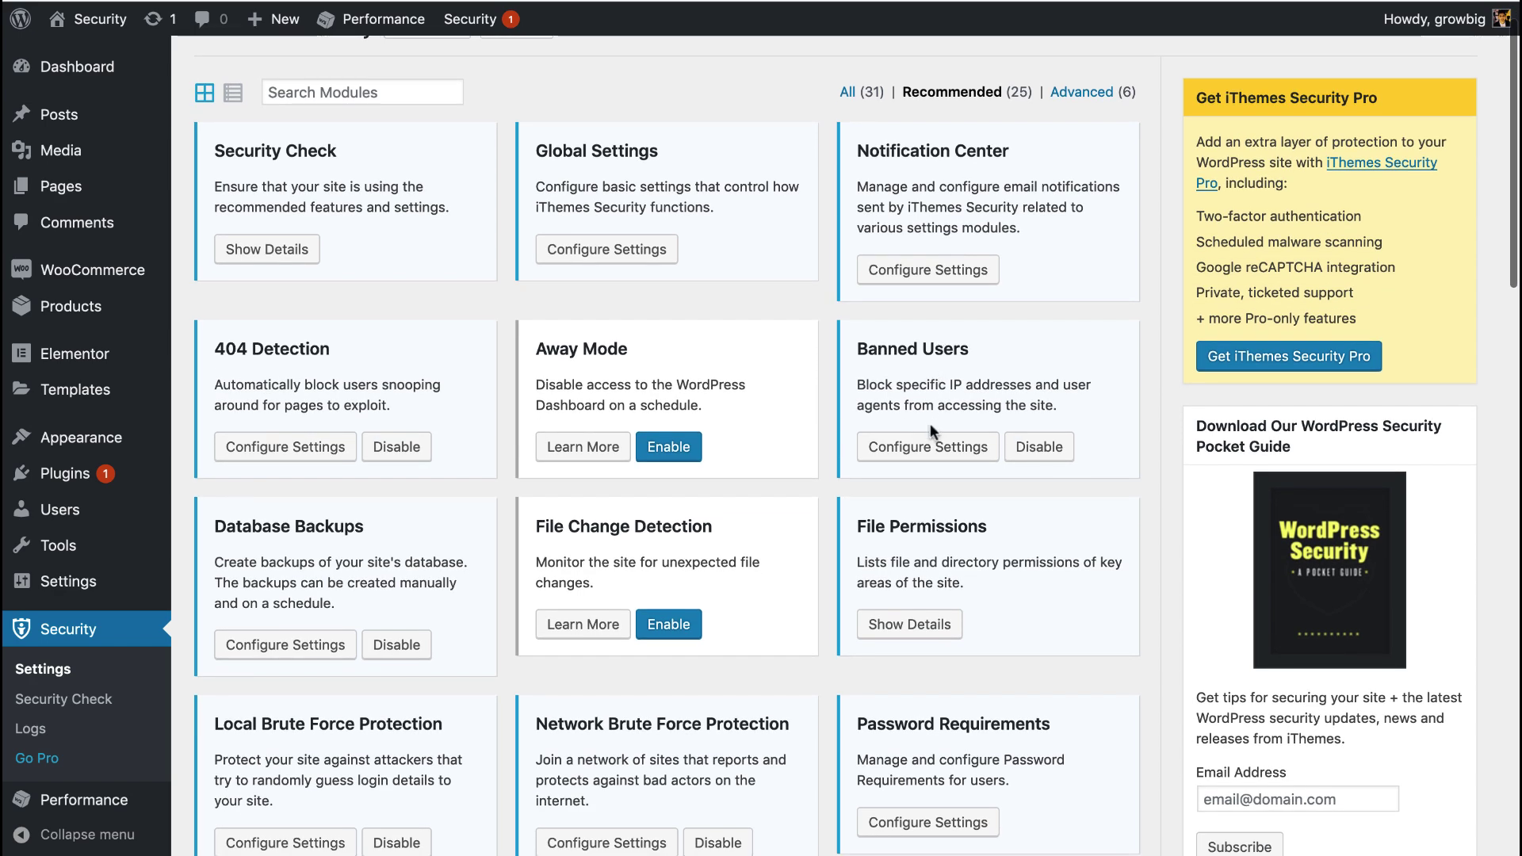
left_click(916, 456)
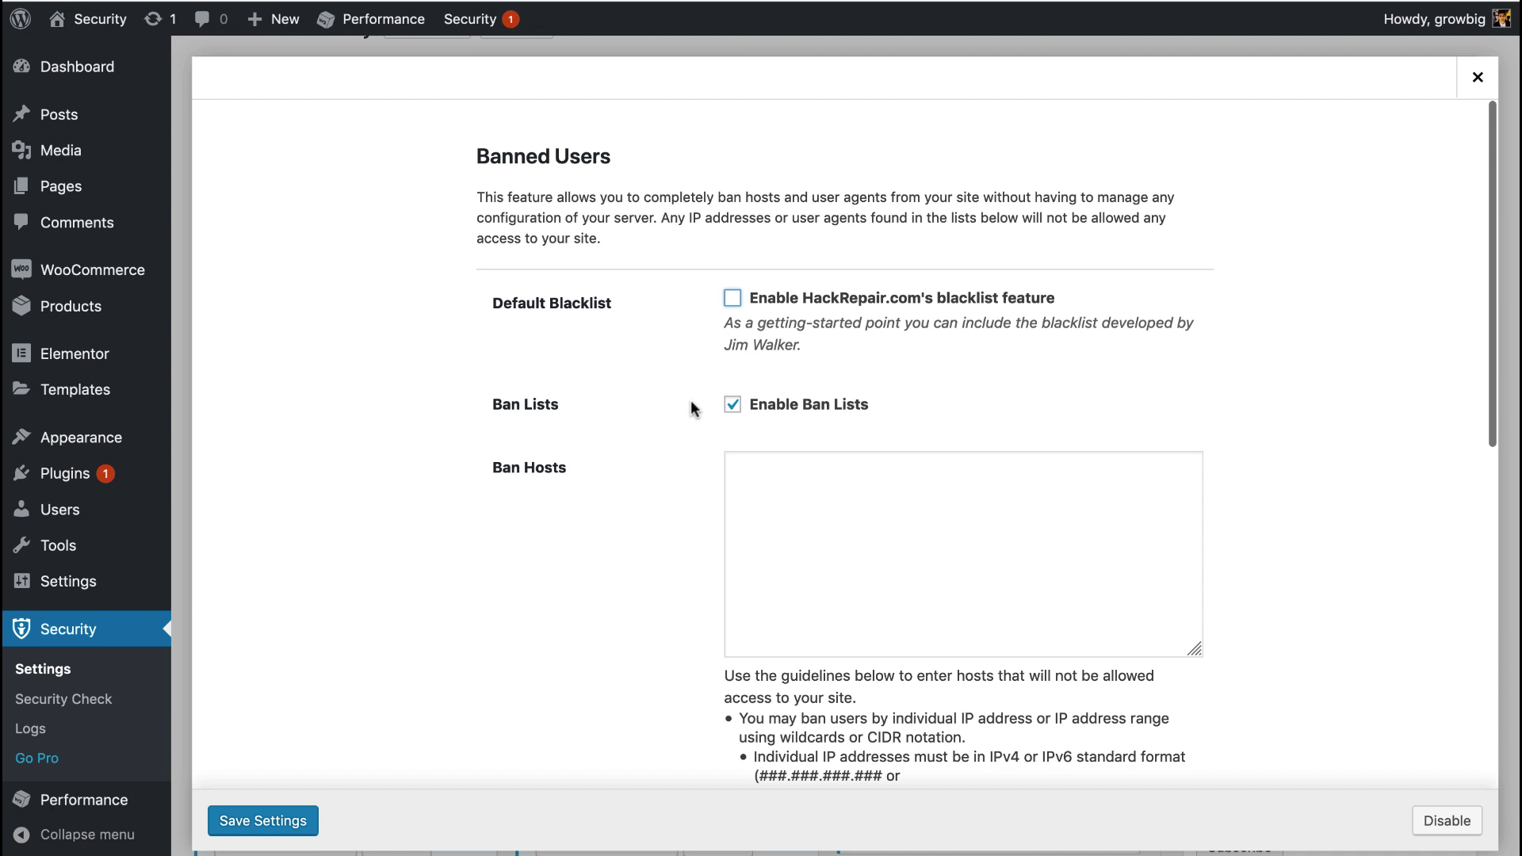
scroll(701, 356, "down", 1)
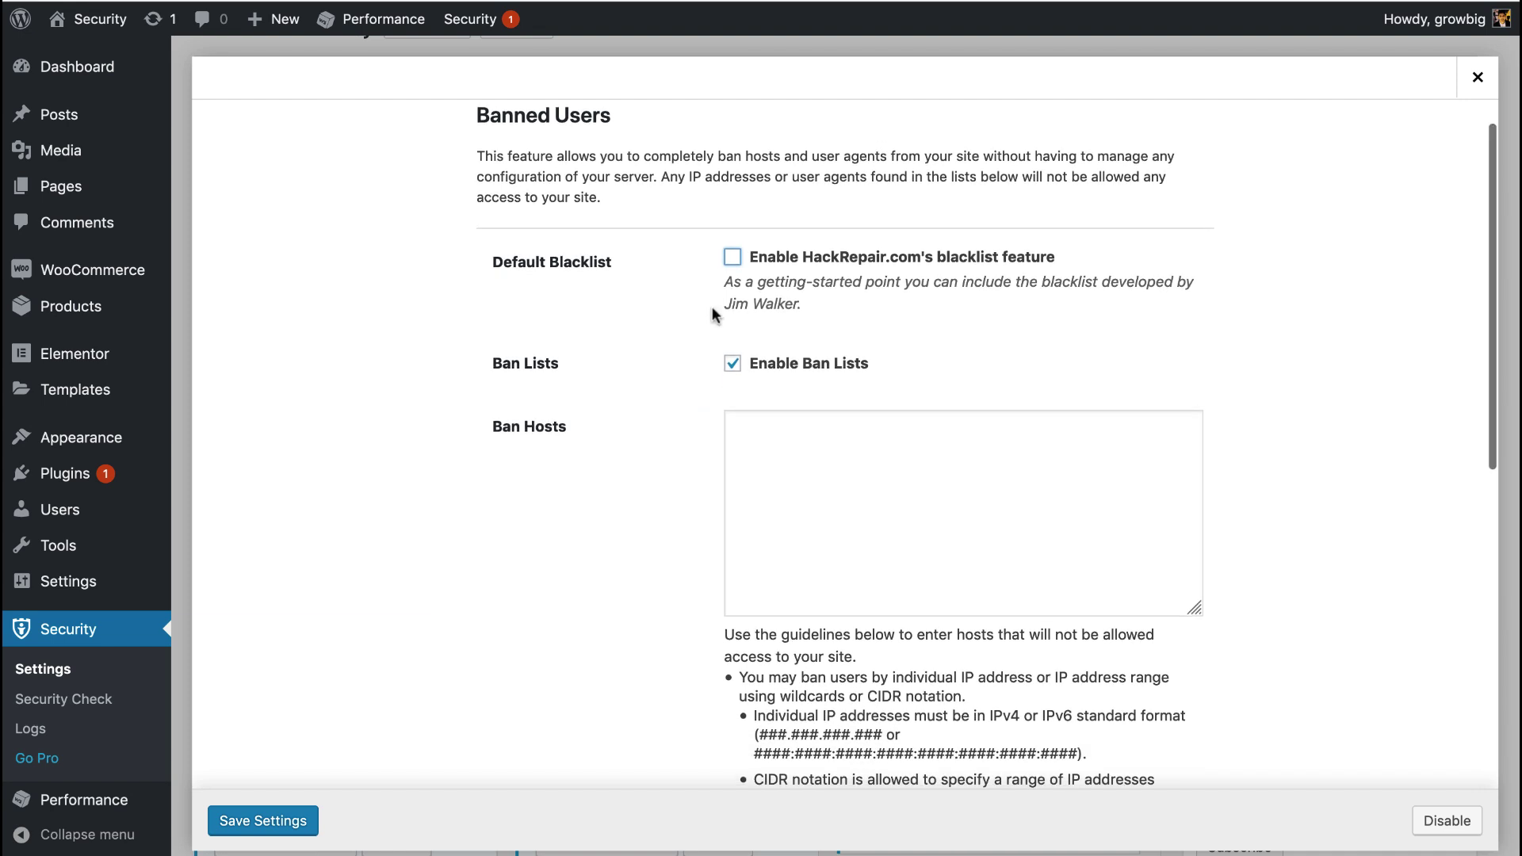
scroll(702, 467, "down", 1)
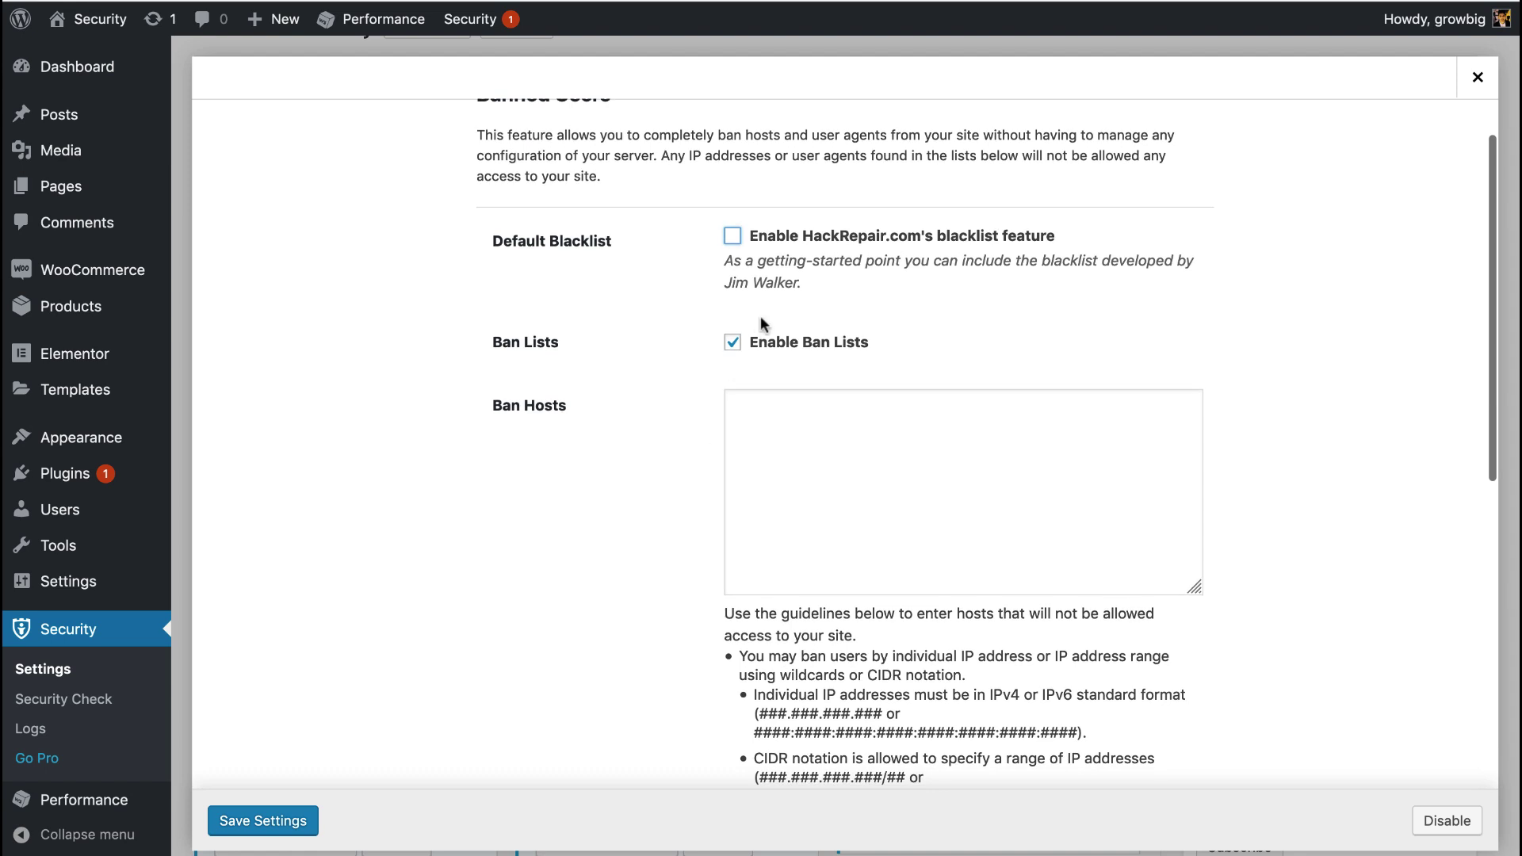
scroll(701, 429, "down", 5)
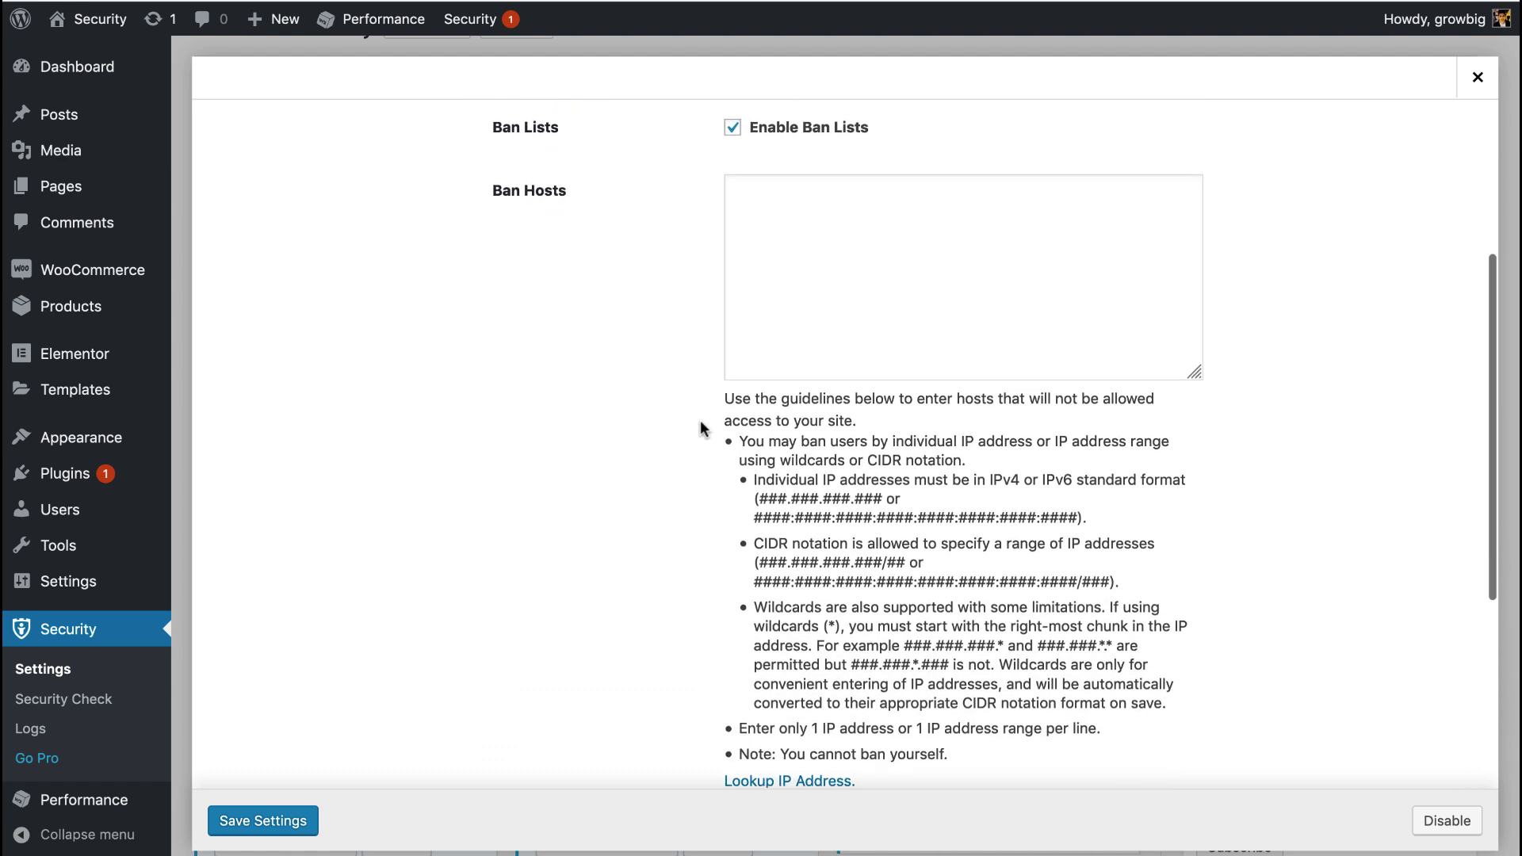
scroll(702, 428, "up", 1)
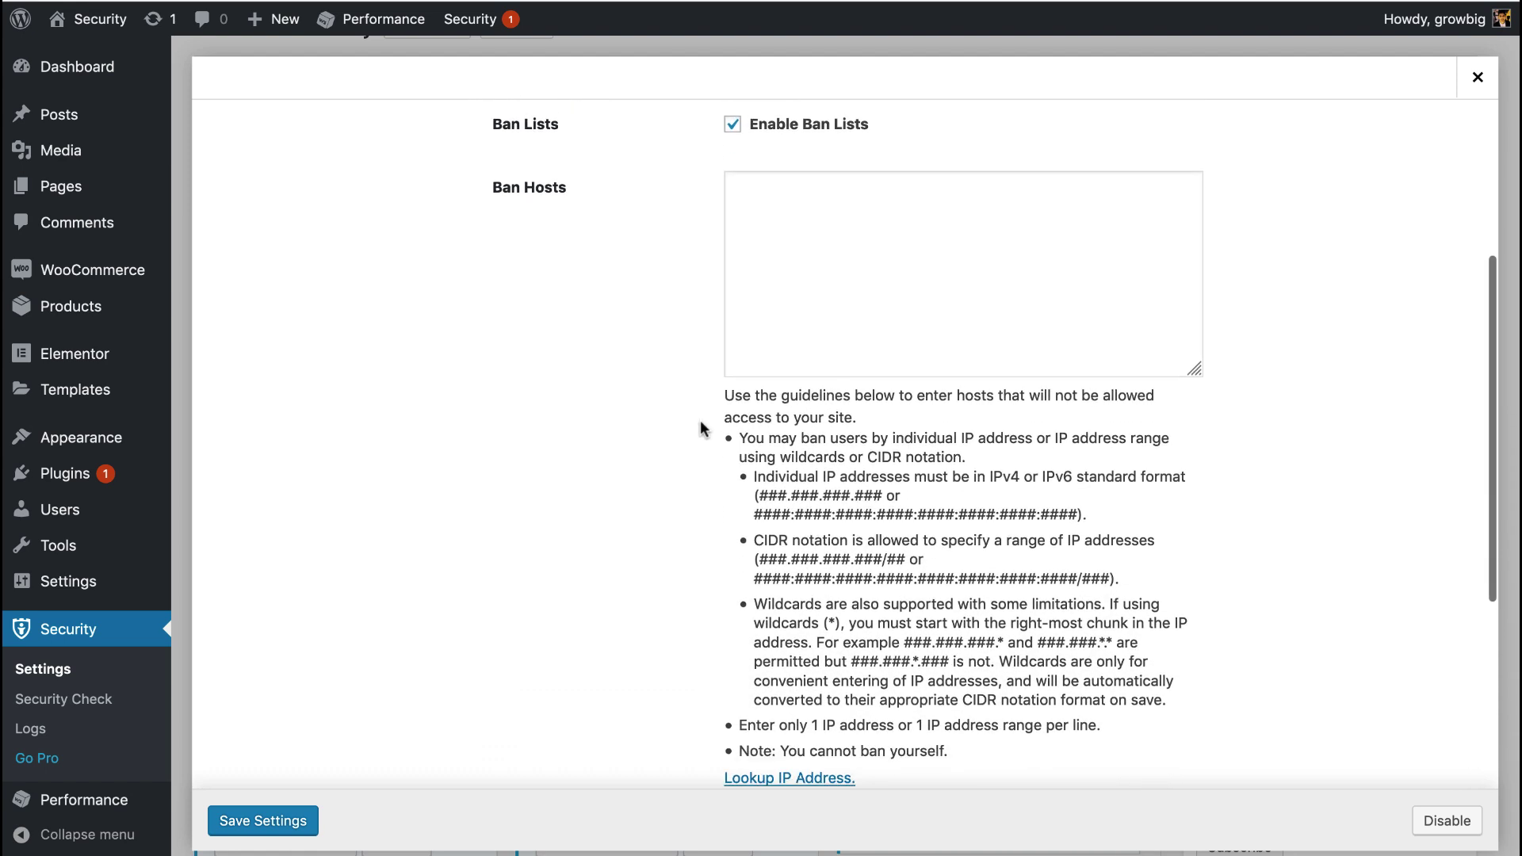
left_click(771, 344)
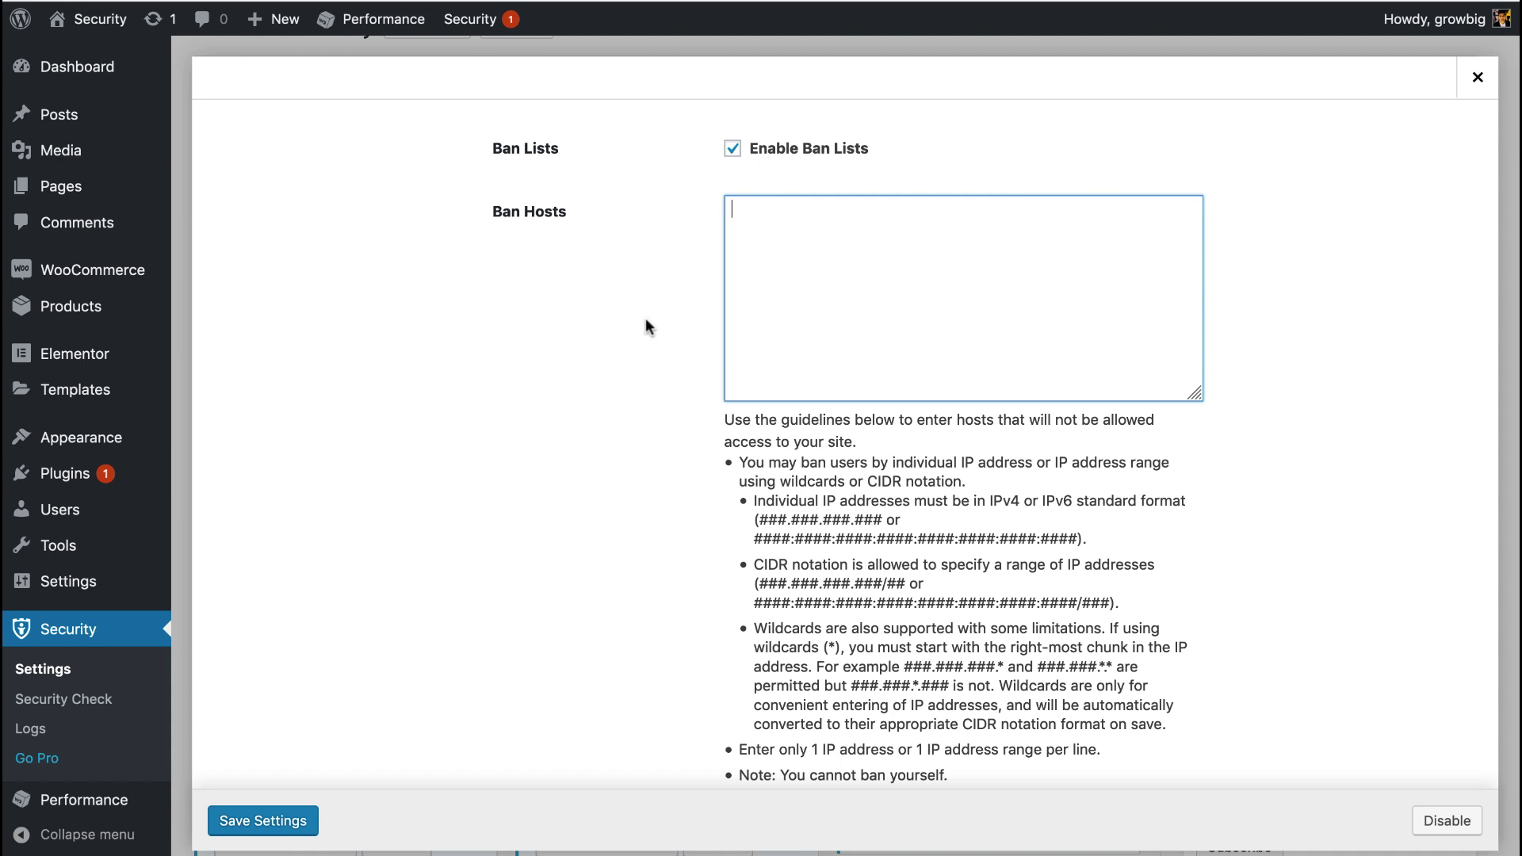
scroll(645, 330, "down", 5)
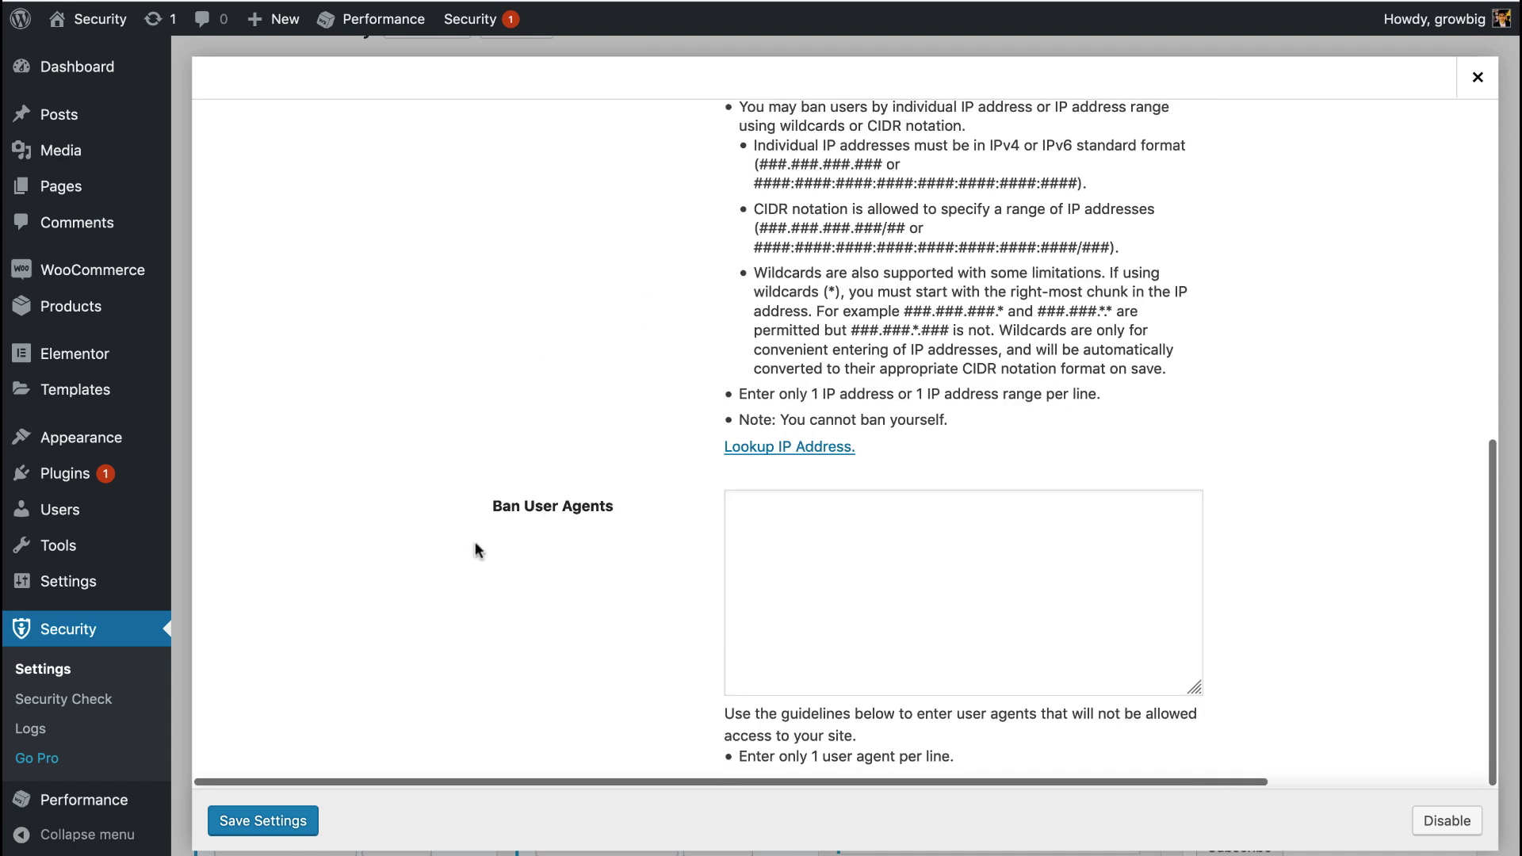
left_click(282, 823)
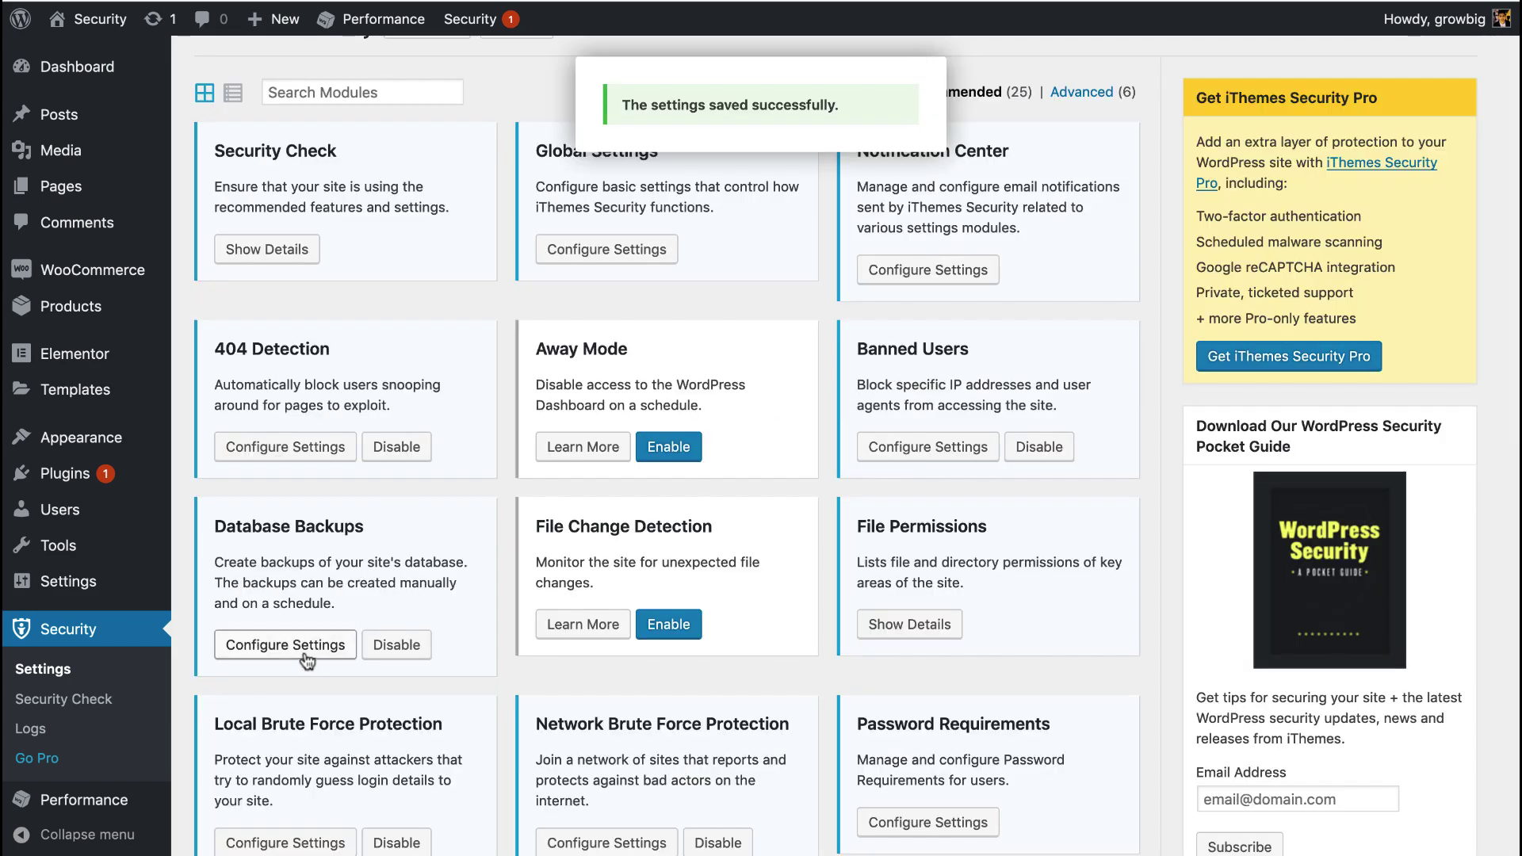
- Review the backup method, retention, compression and excluded tables in the Database Backups module and save its settings
left_click(285, 644)
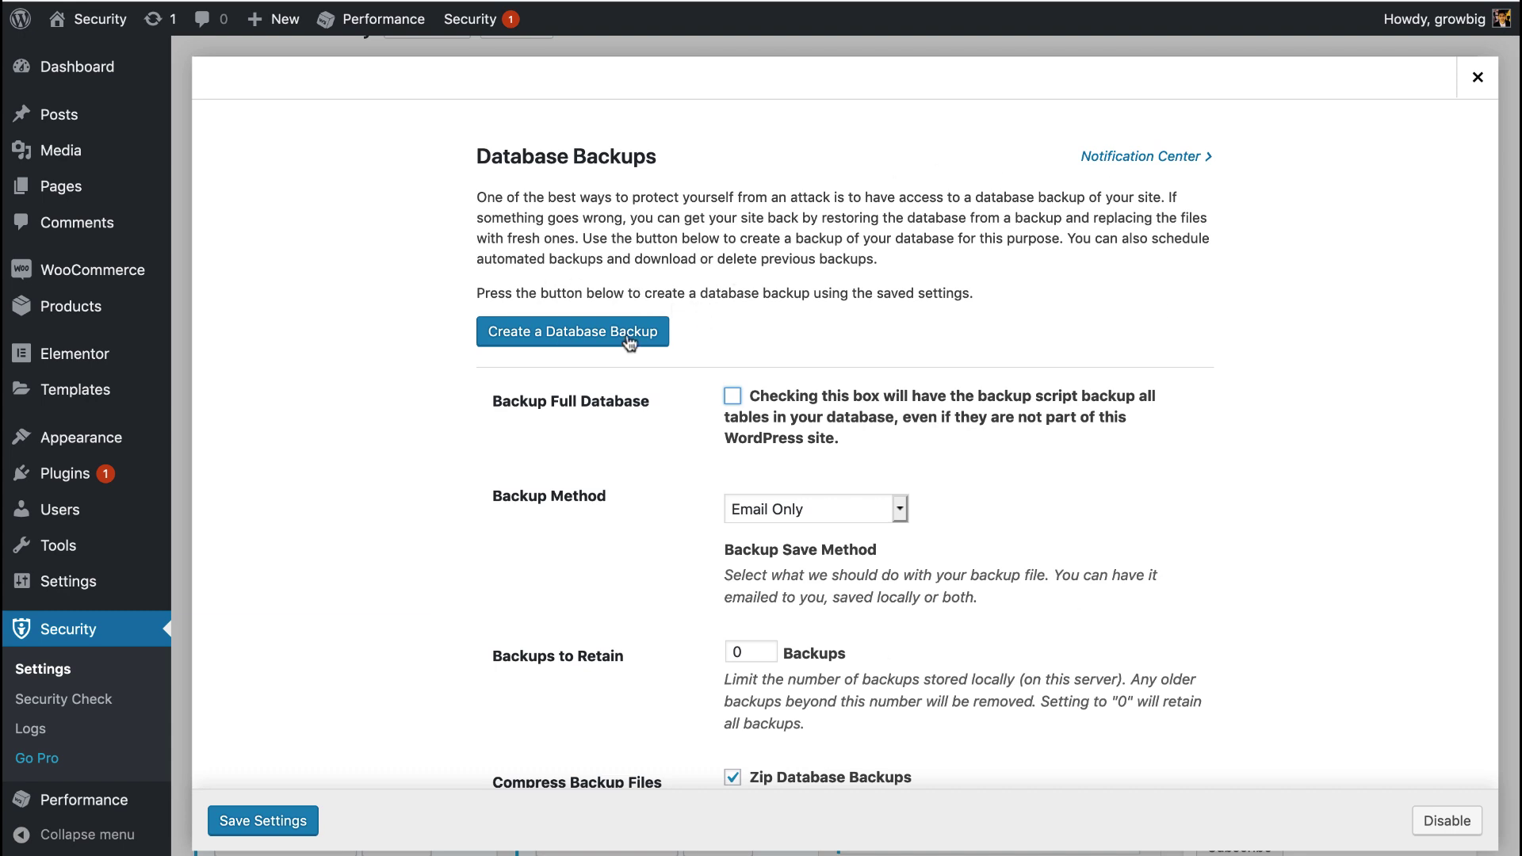
scroll(699, 346, "down", 2)
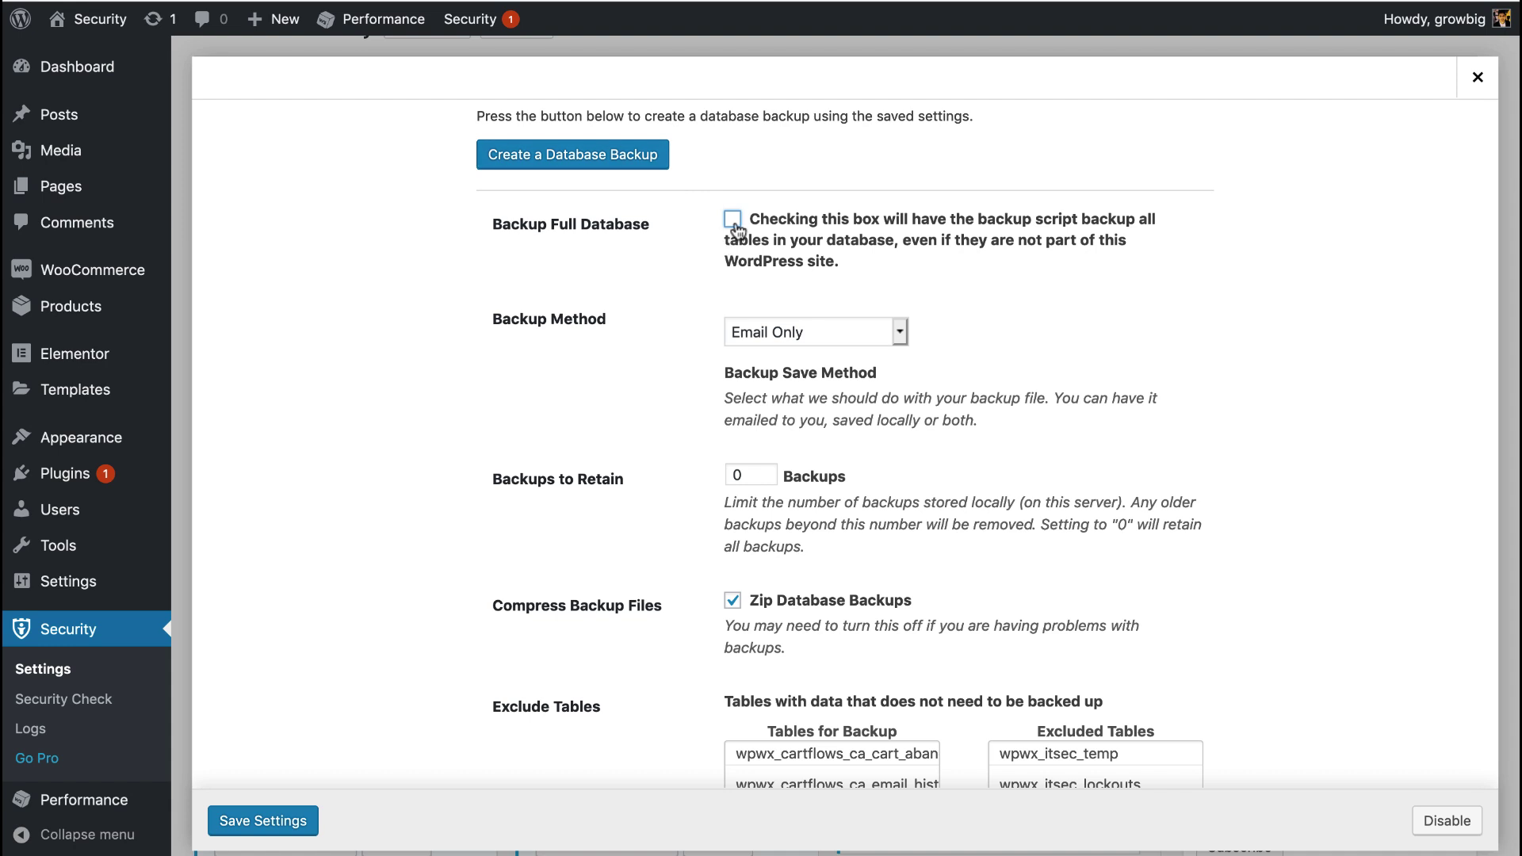
scroll(697, 340, "down", 1)
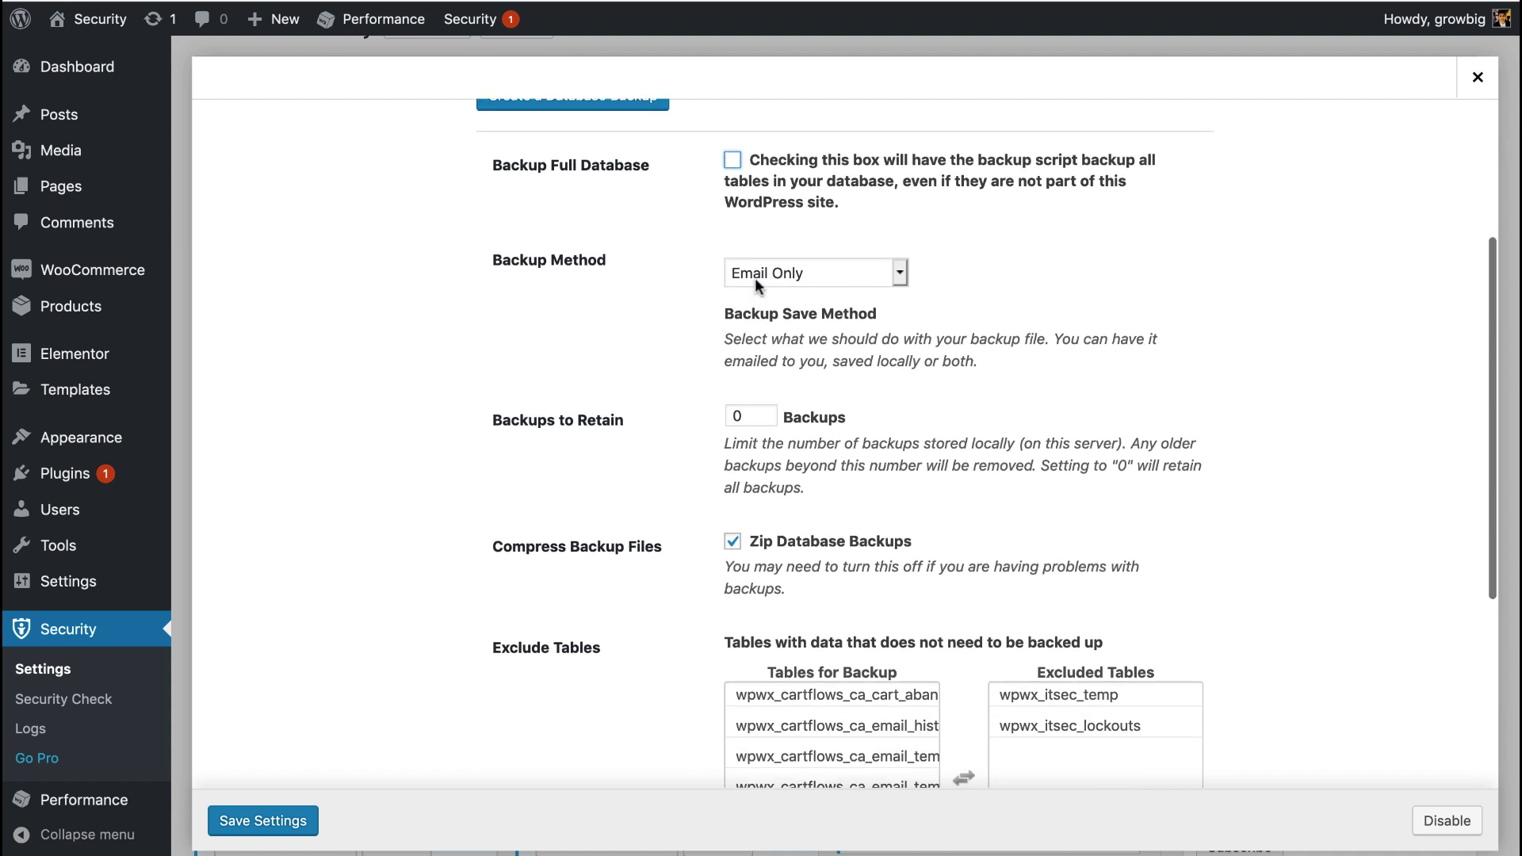
scroll(688, 373, "down", 5)
left_click(272, 821)
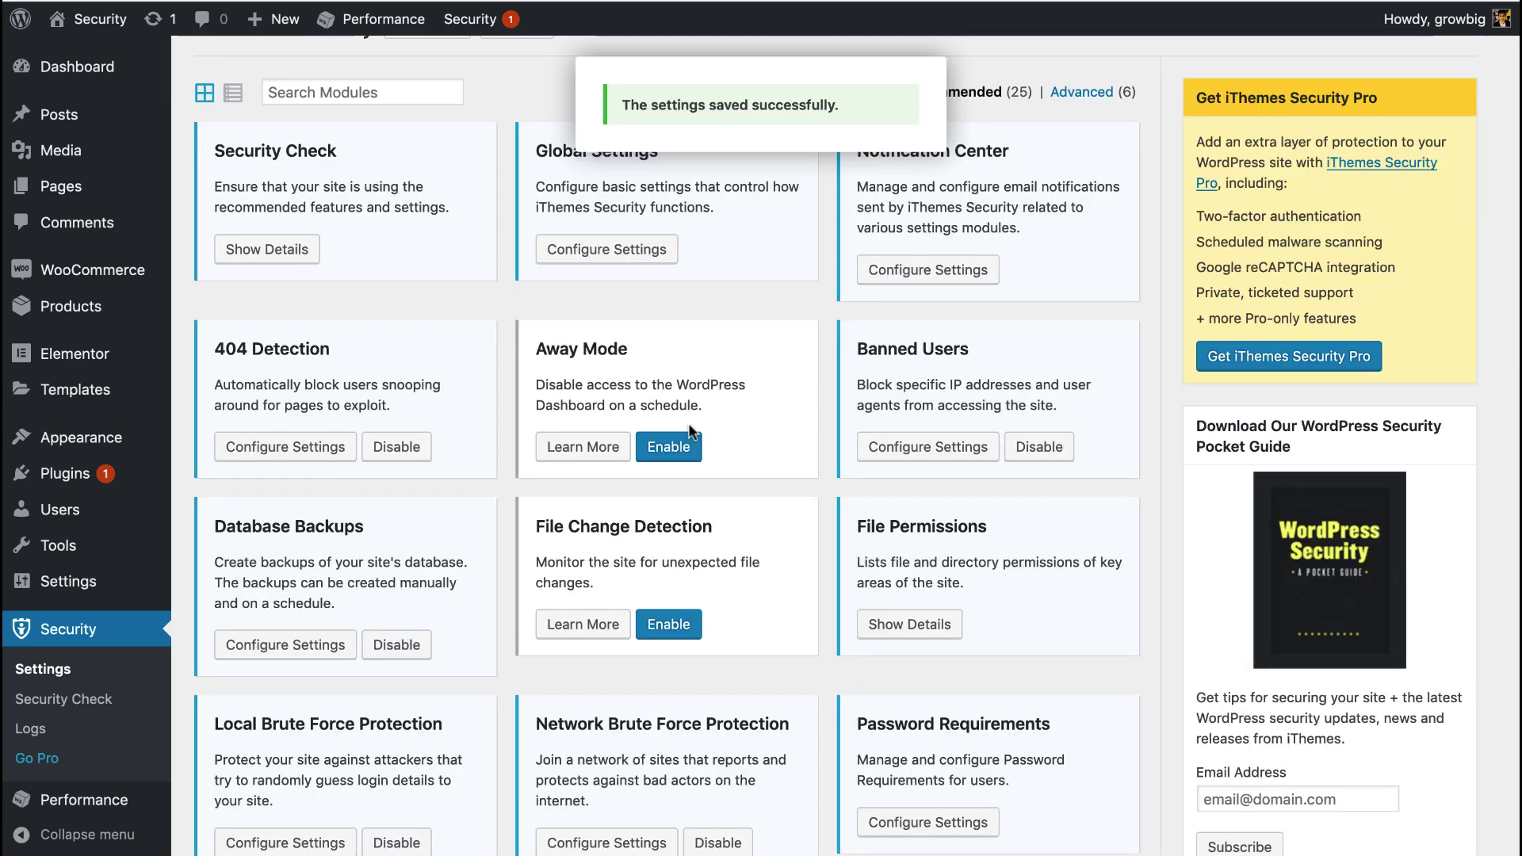
- Enable the File Change Detection module and review the files and folders list and ignored file types in its settings
scroll(682, 412, "down", 1)
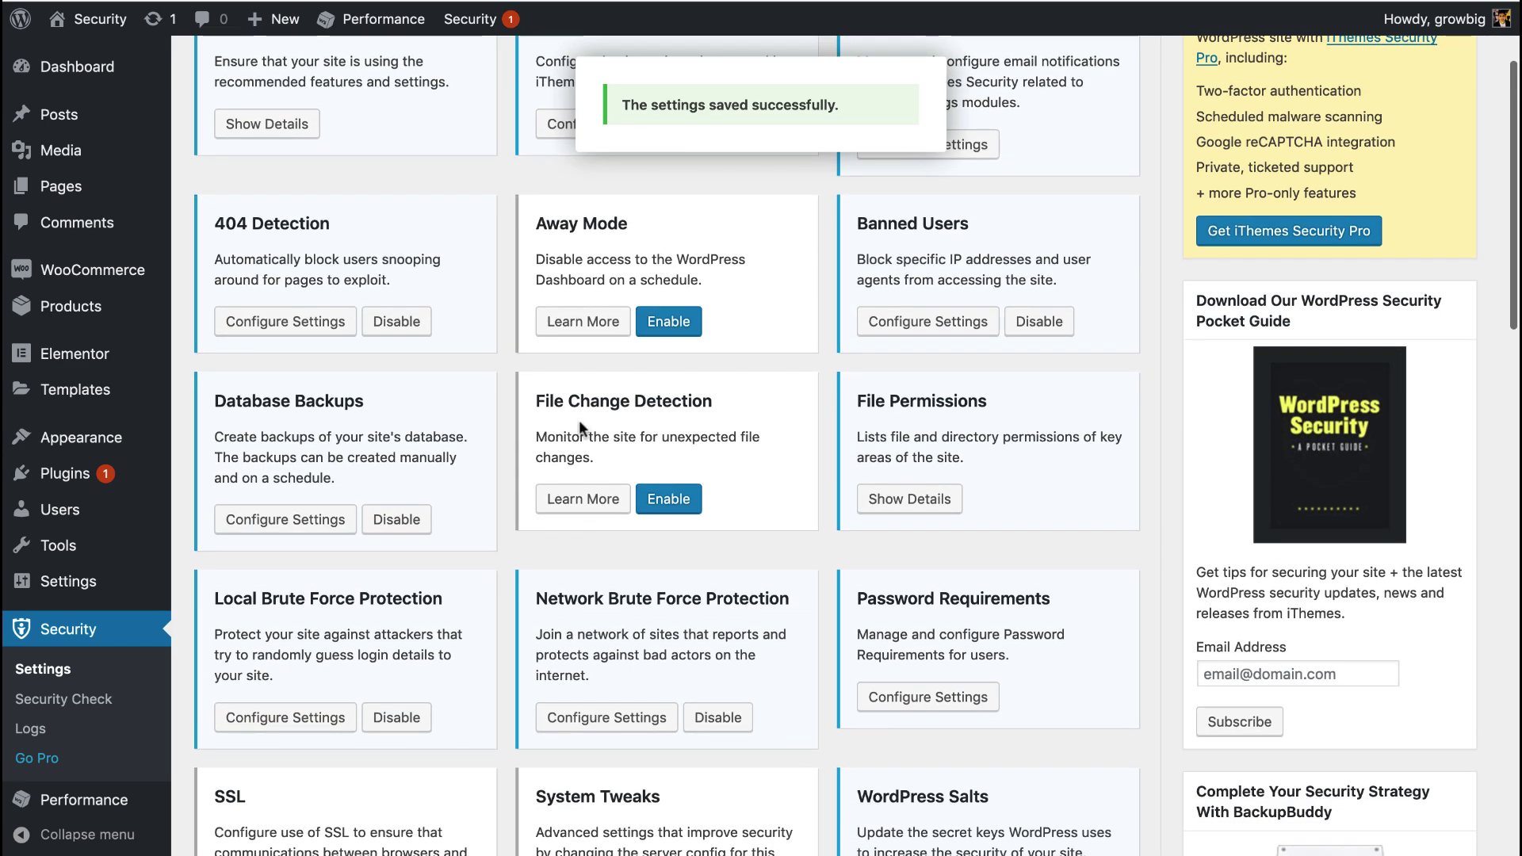
left_click(667, 501)
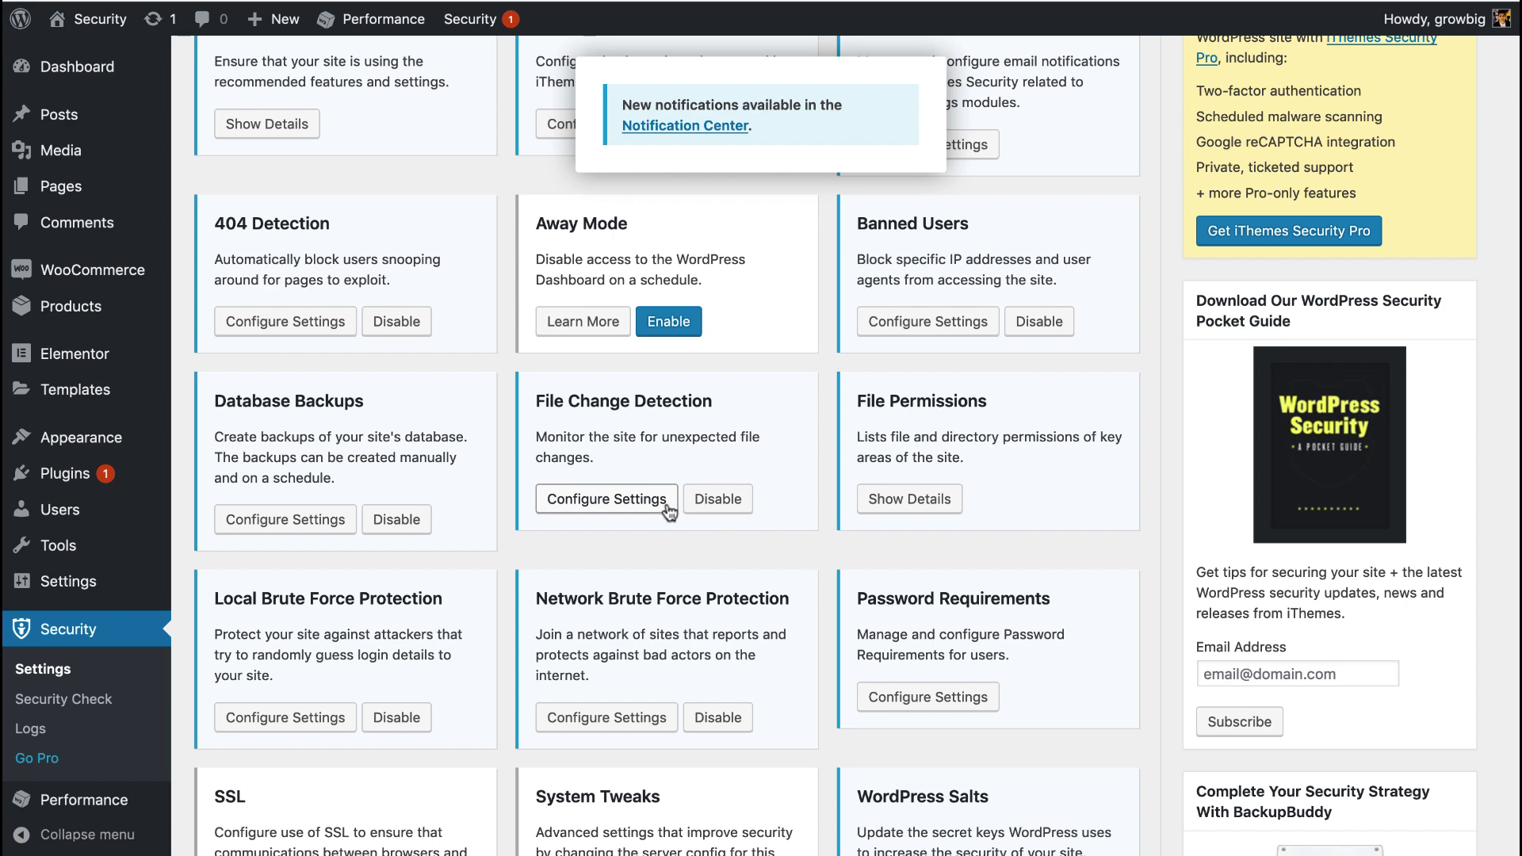
left_click(615, 504)
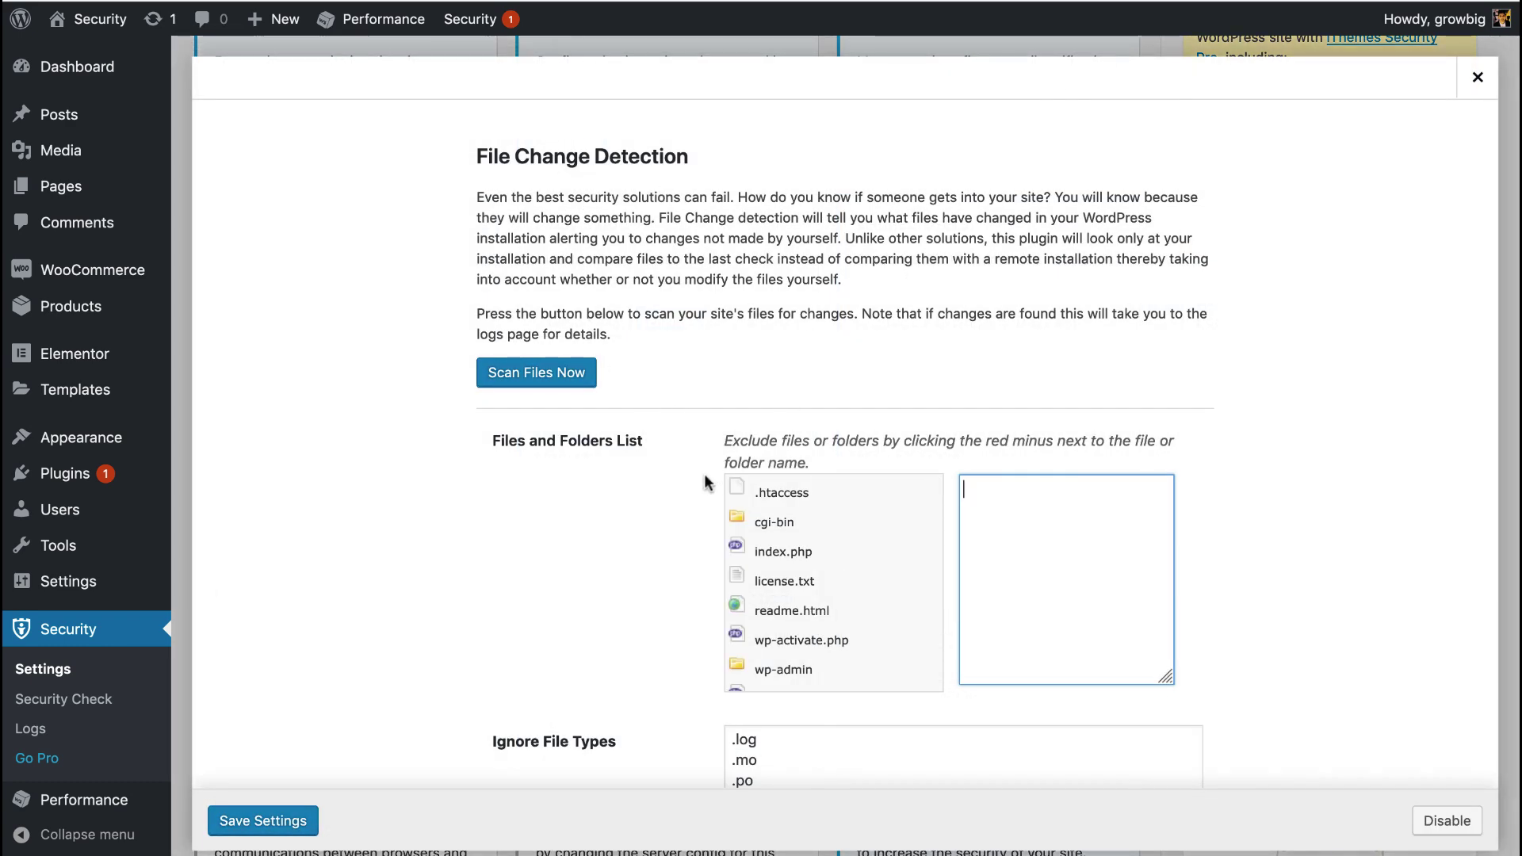
scroll(705, 482, "down", 3)
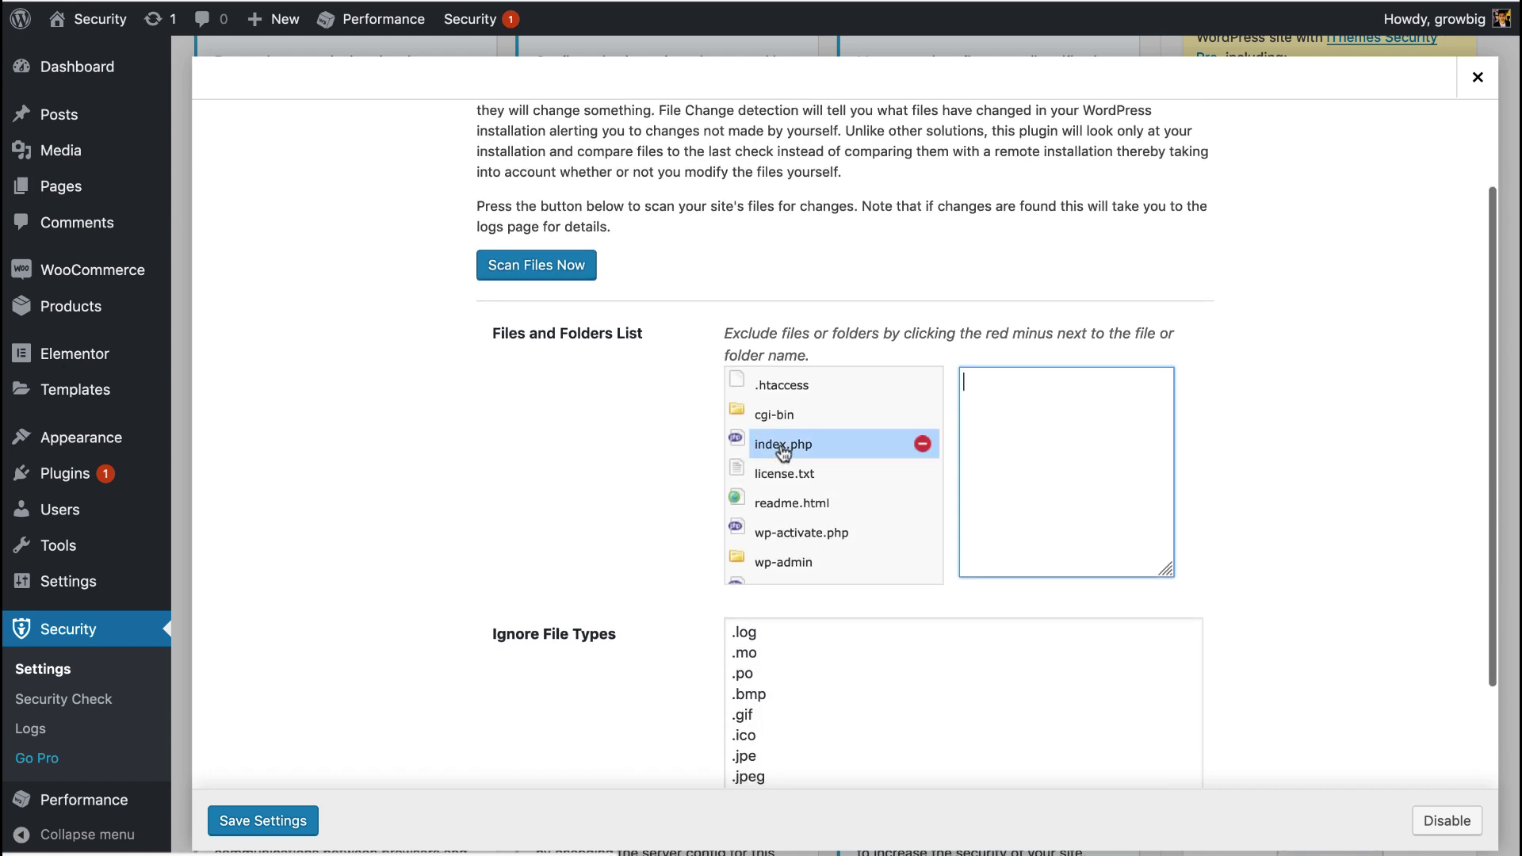
scroll(783, 555, "down", 8)
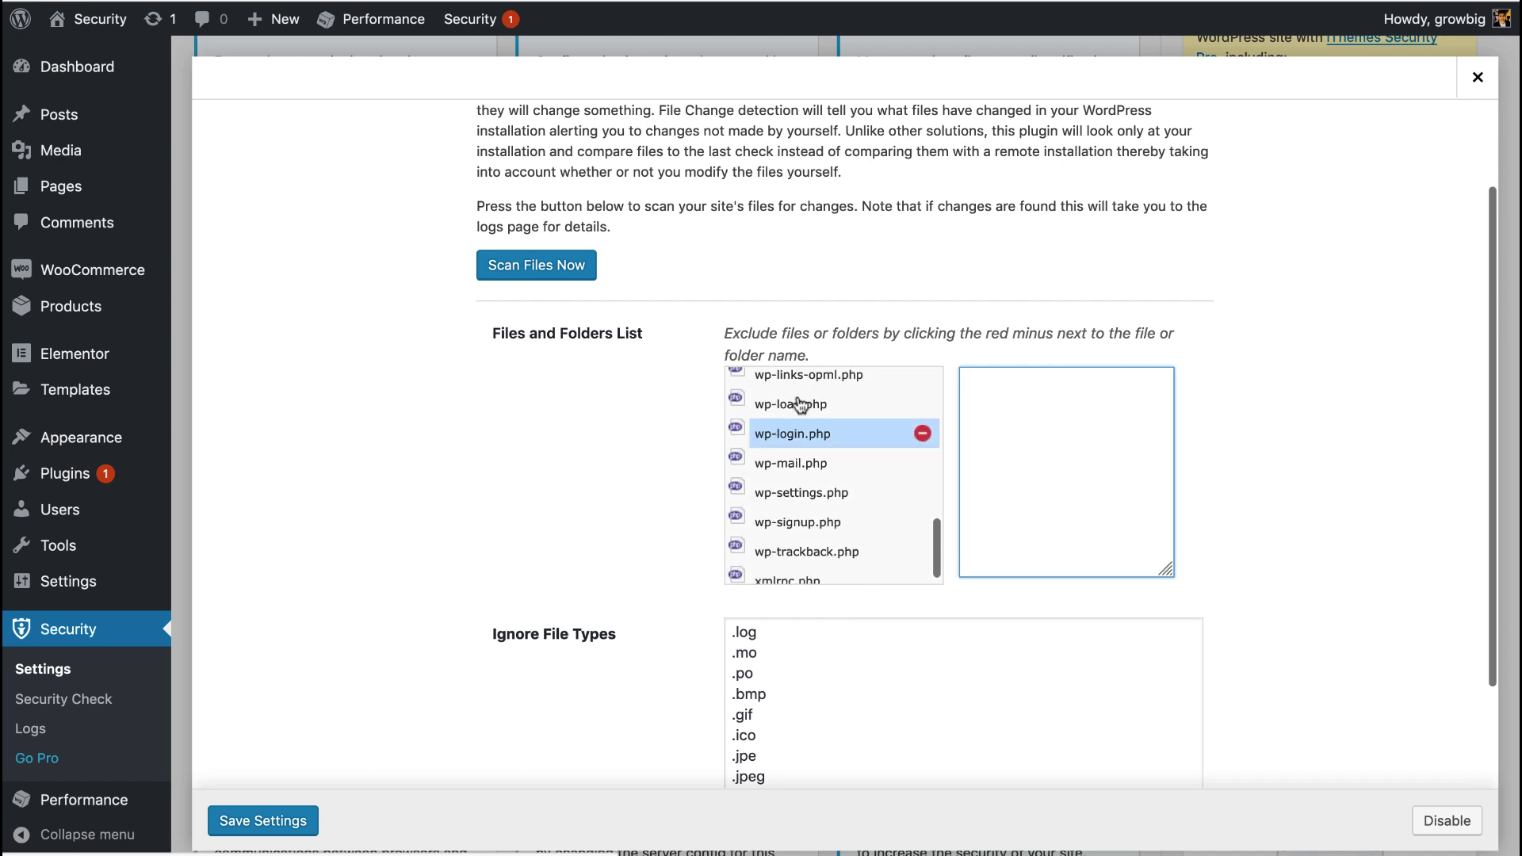
scroll(799, 483, "down", 2)
scroll(798, 483, "up", 3)
scroll(799, 485, "up", 2)
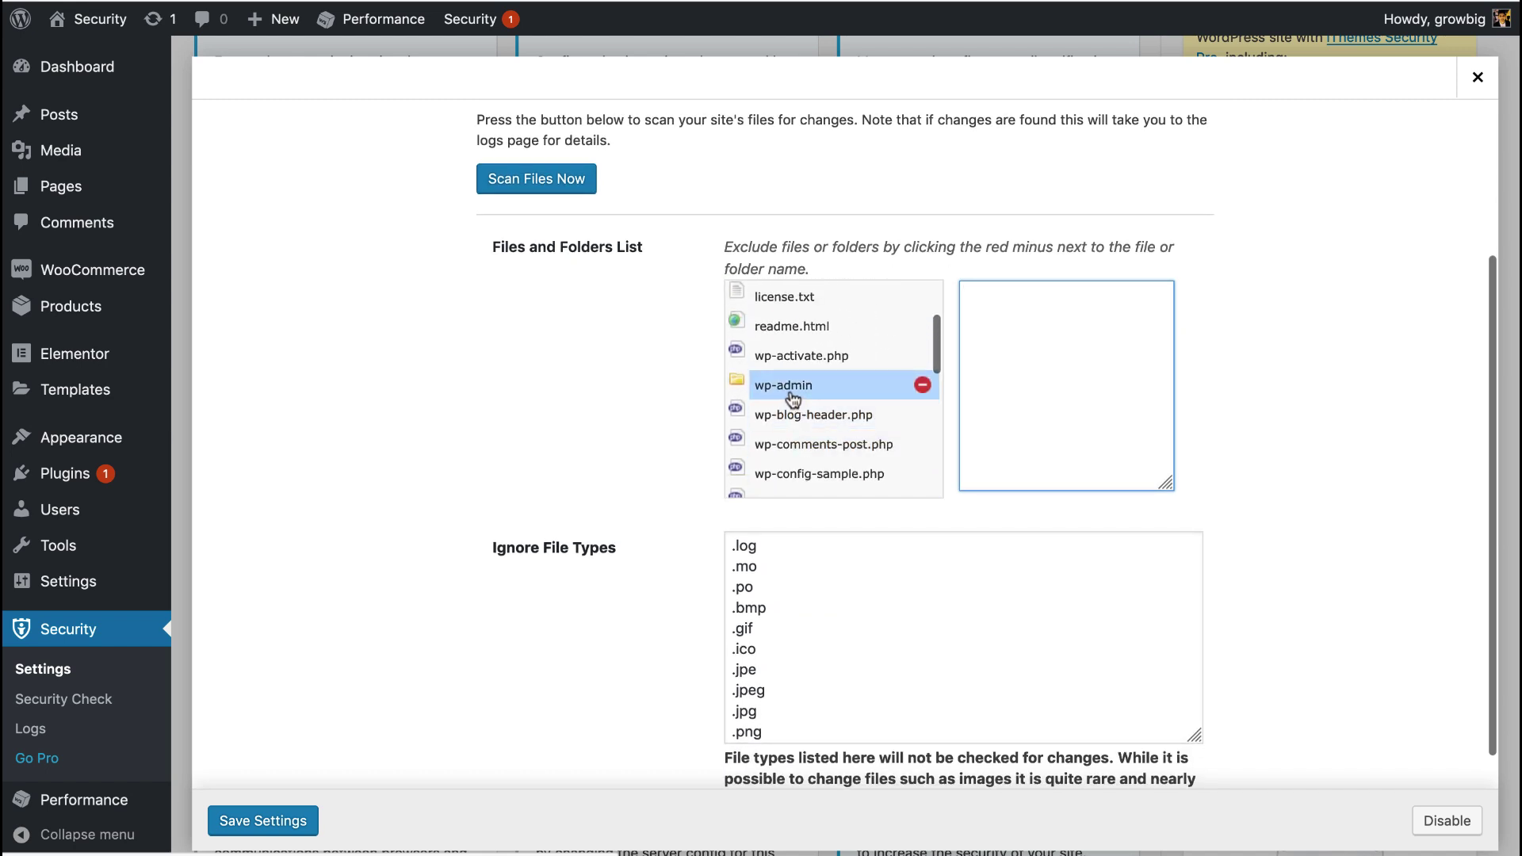
scroll(665, 397, "up", 5)
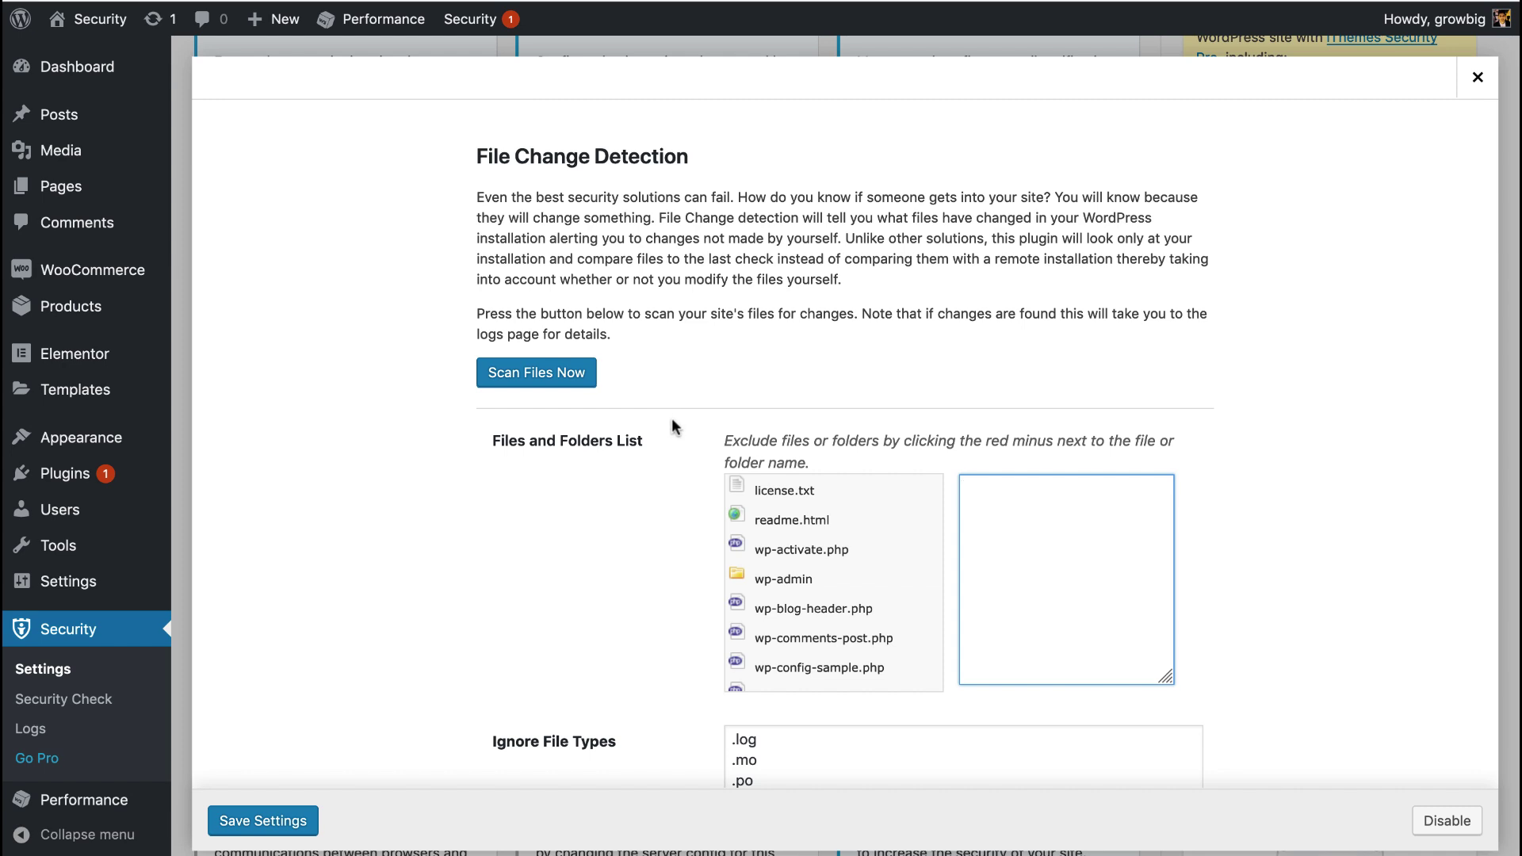
- Try to add license.txt to the excluded files of File Change Detection, and clear the exclusion box
scroll(673, 431, "down", 3)
mouse_move(783, 378)
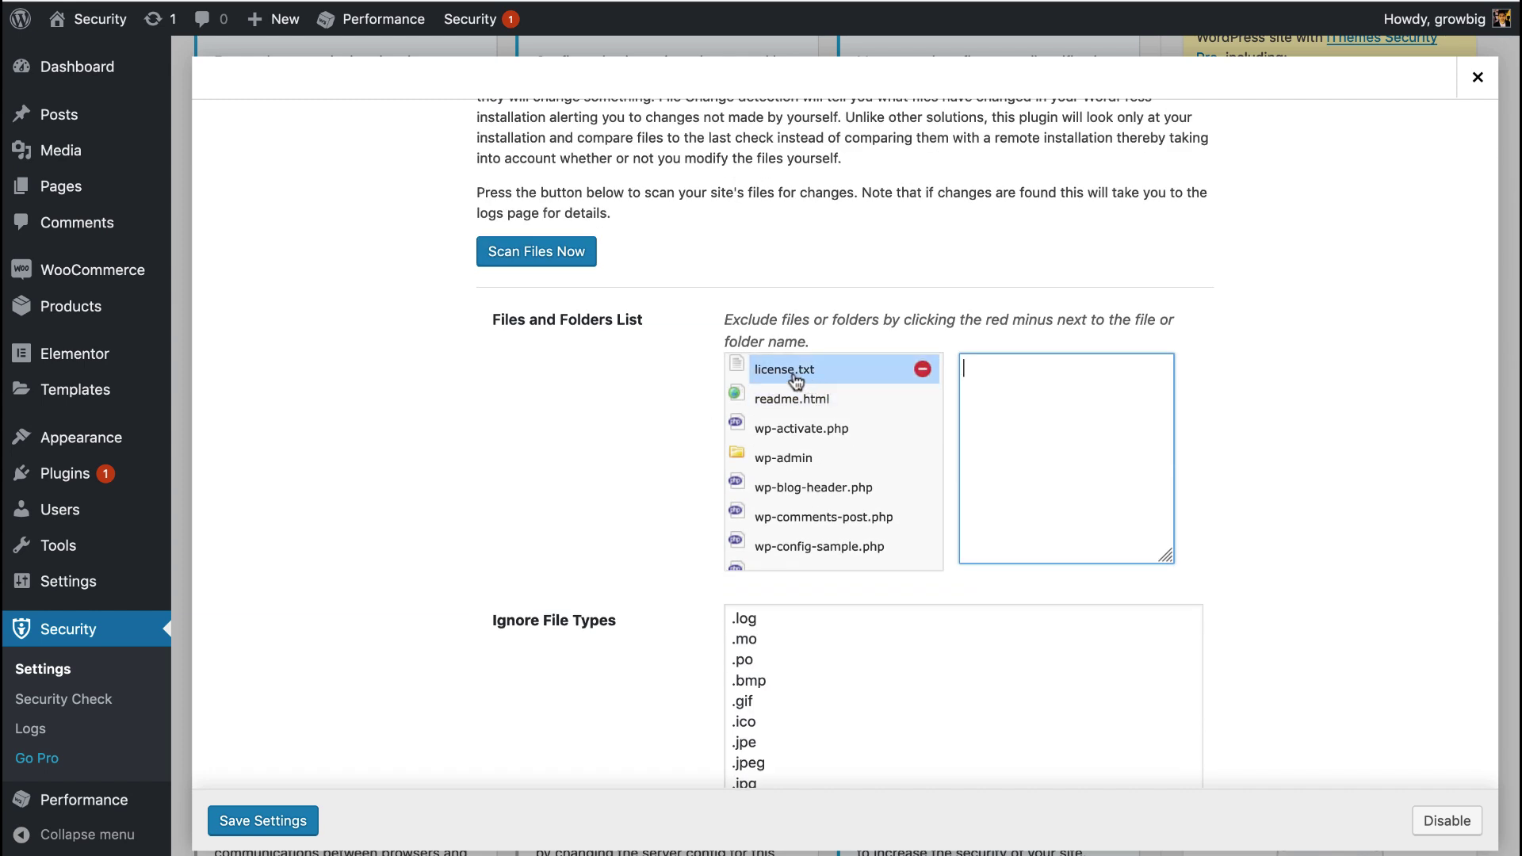
left_click_drag(783, 379, 983, 382)
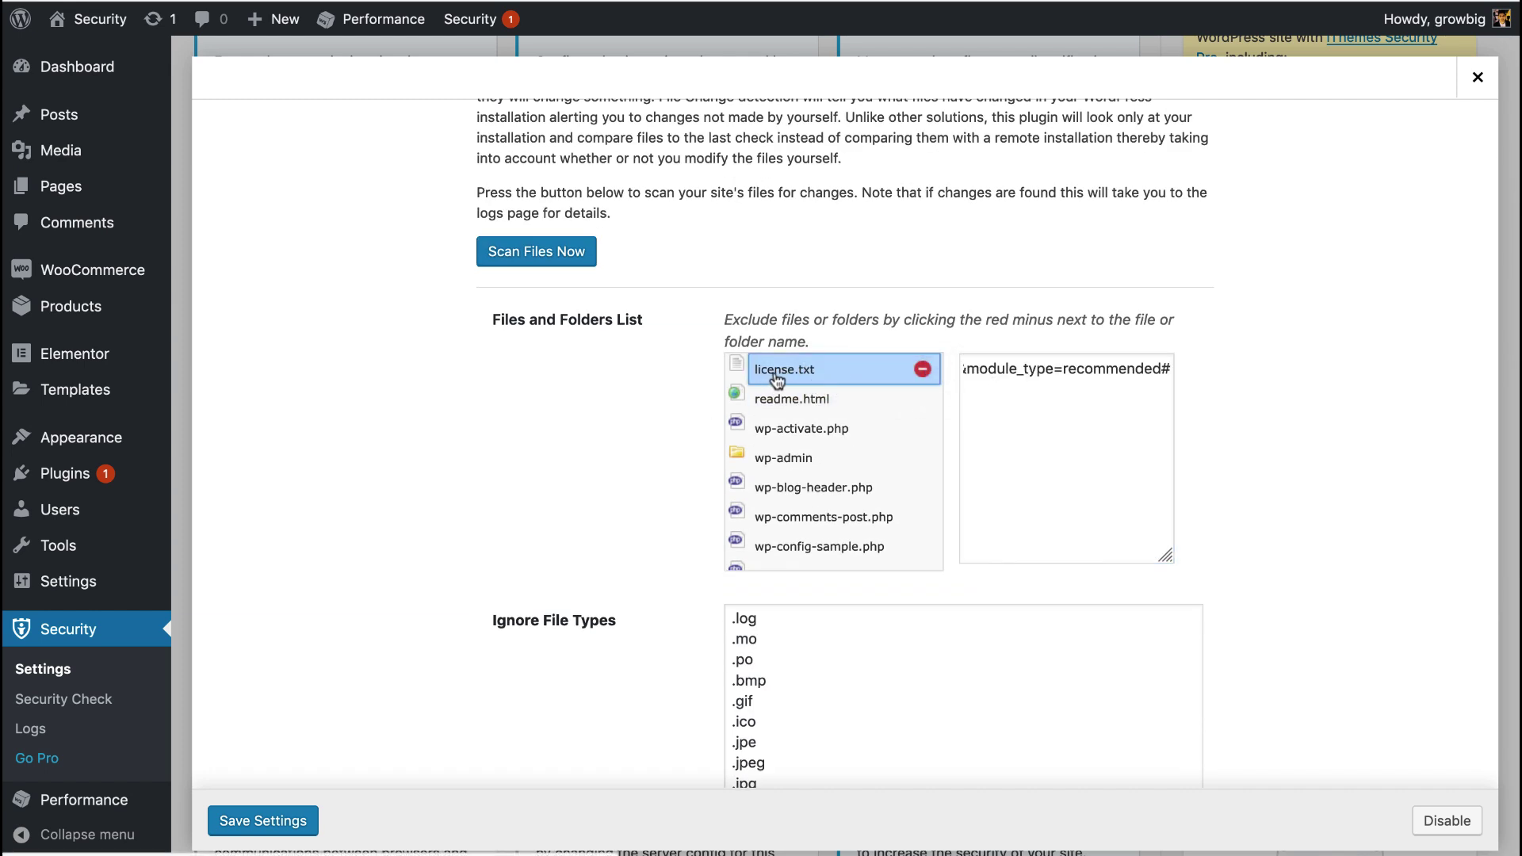
triple_click(1023, 371)
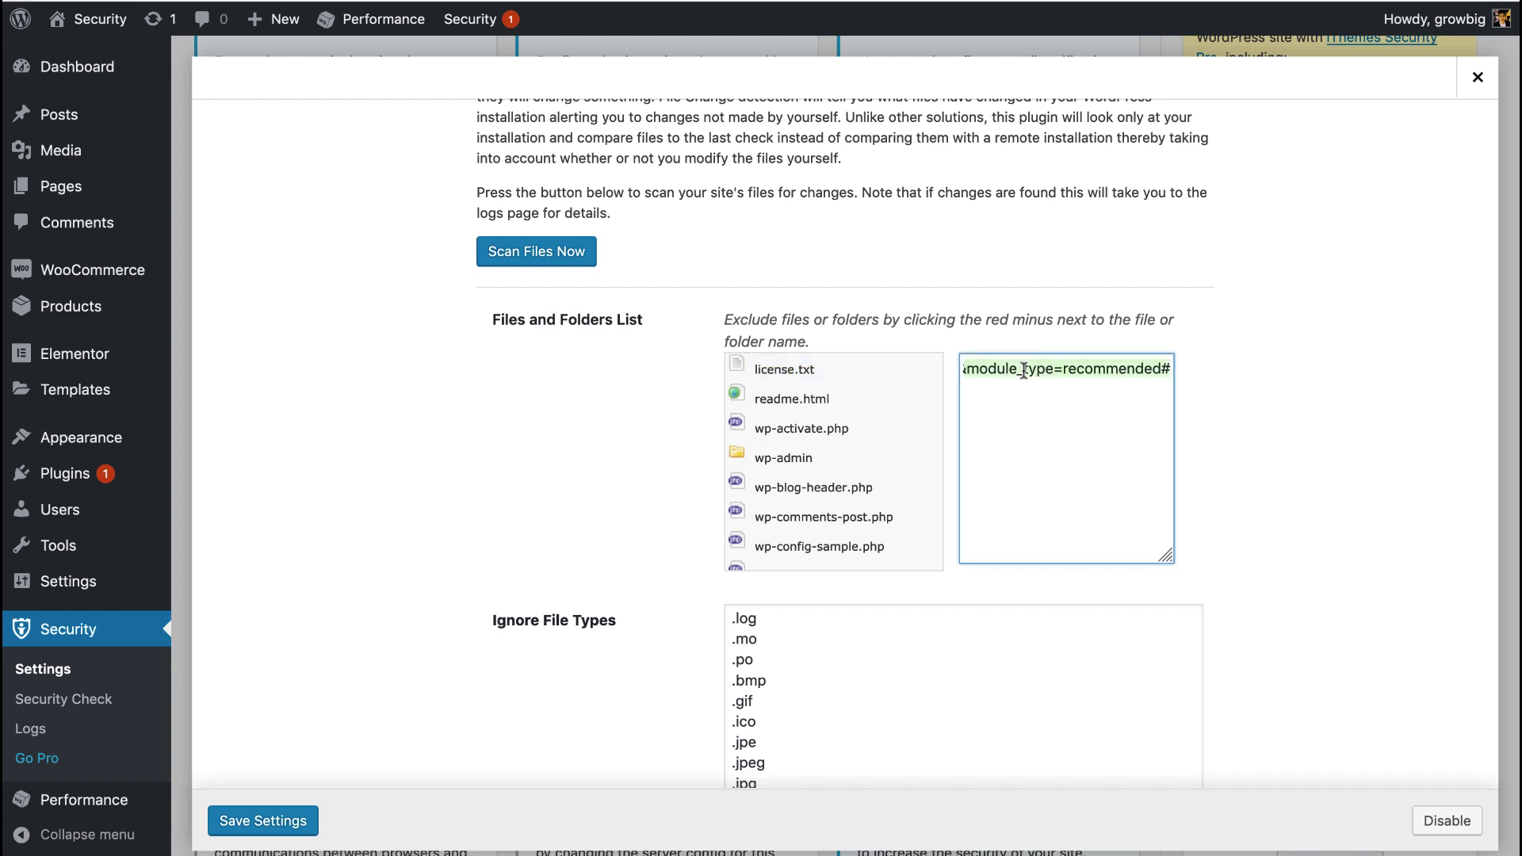
key("BackSpace")
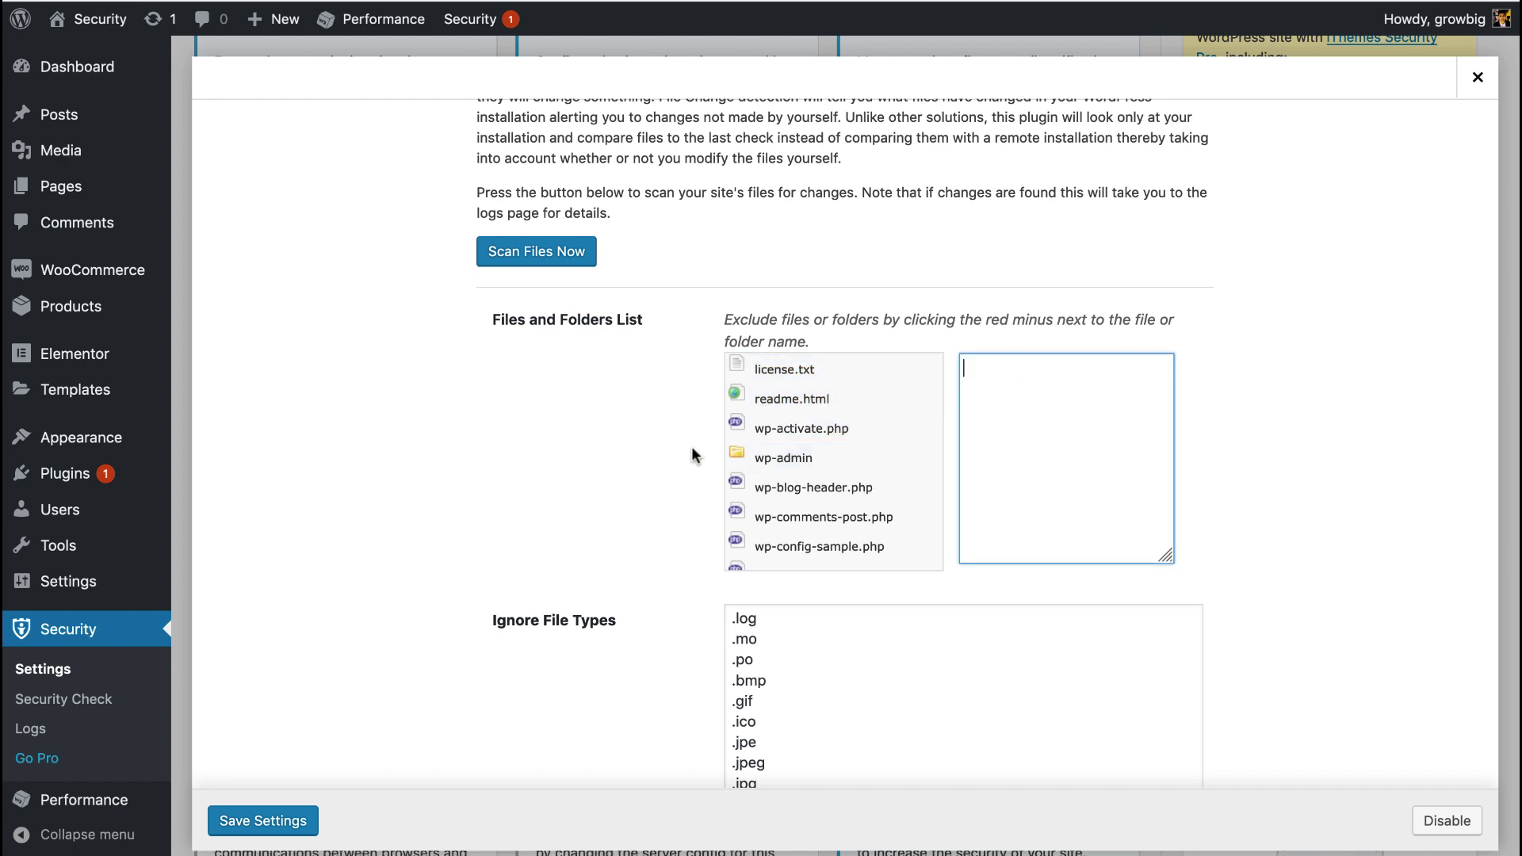
- Save the File Change Detection settings and show the File Permissions details
scroll(691, 448, "down", 2)
left_click(270, 821)
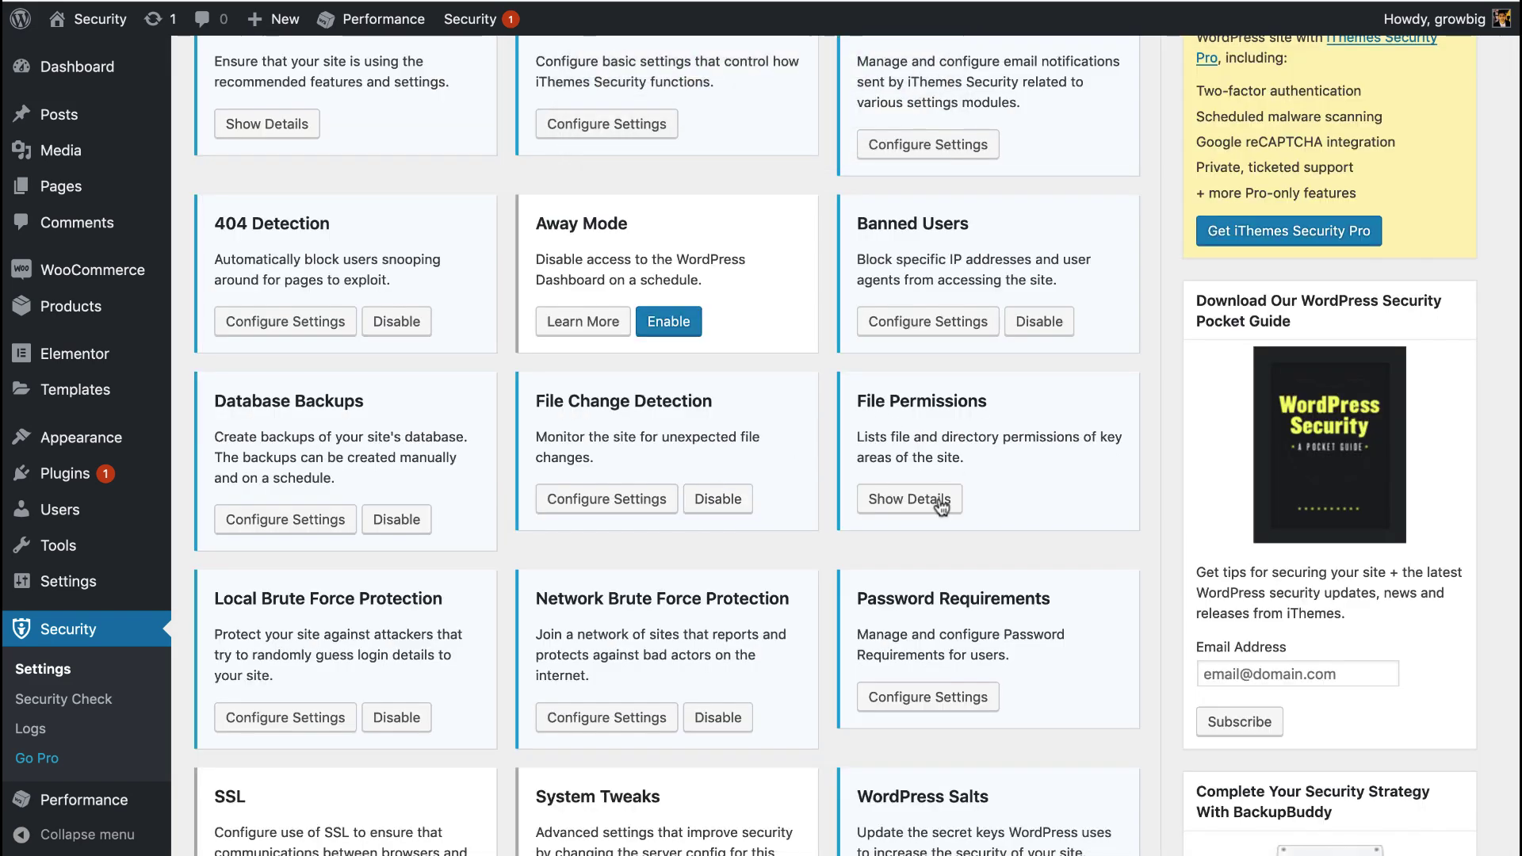
left_click(904, 501)
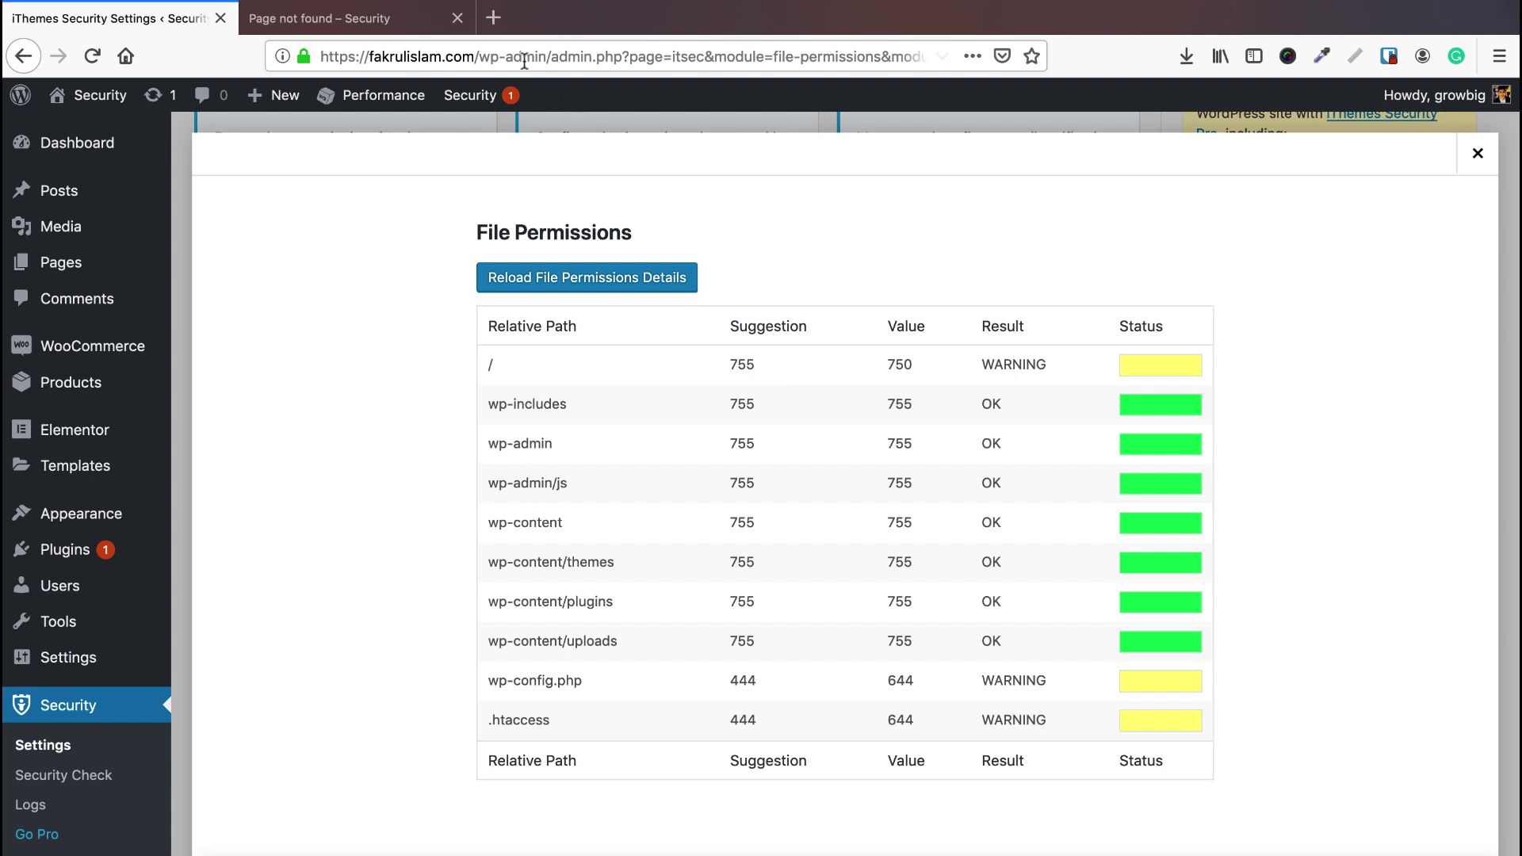
- Open the site's cPanel File Manager in a new browser tab and look through the site's root files and folders
left_click(492, 18)
type("fakrulislam.com/")
key("Right")
type("cpan")
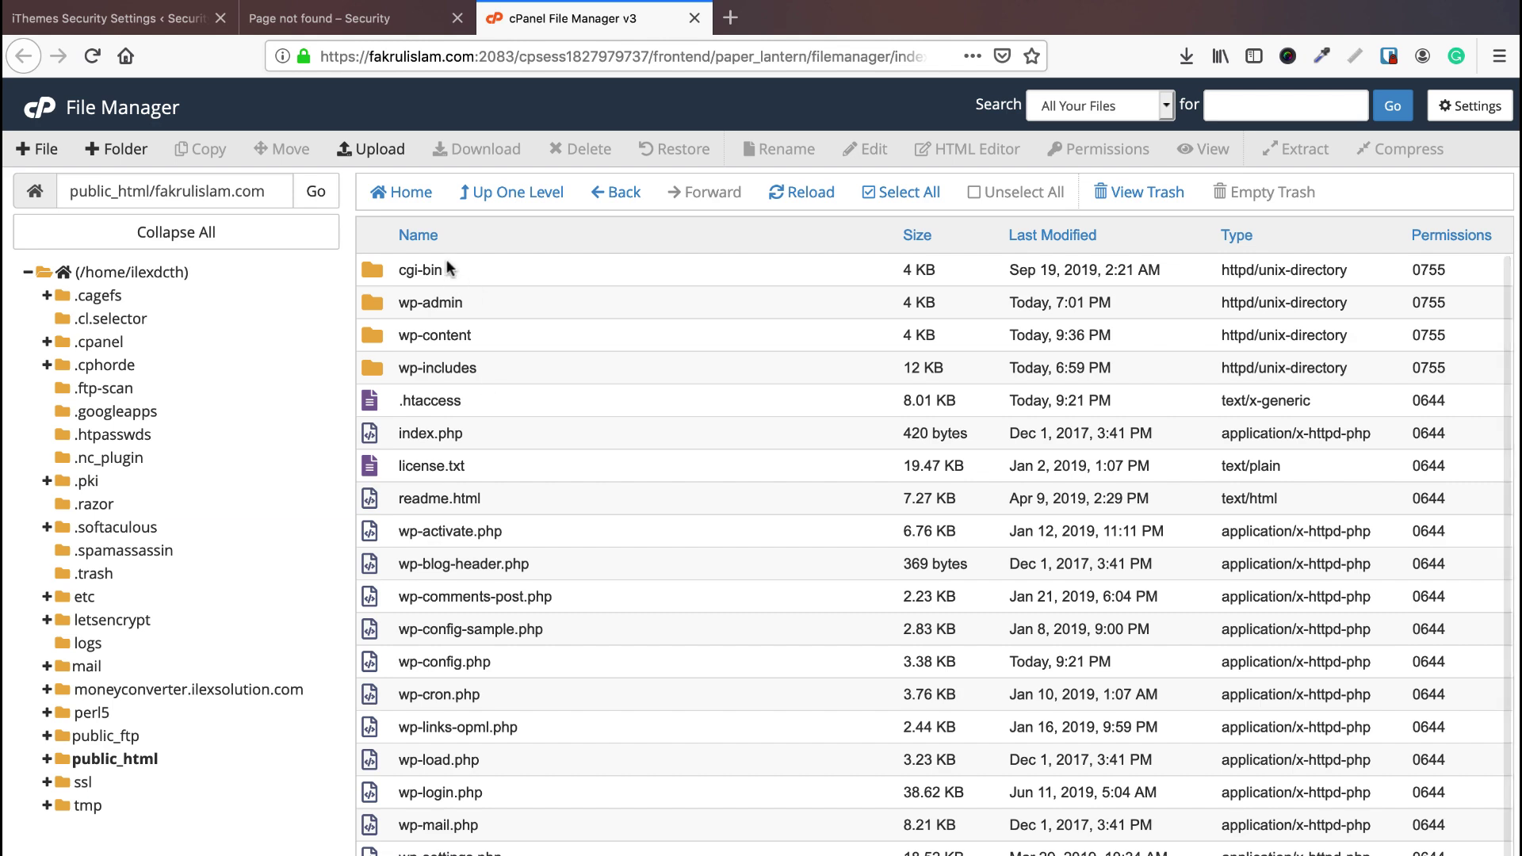
scroll(454, 438, "down", 1)
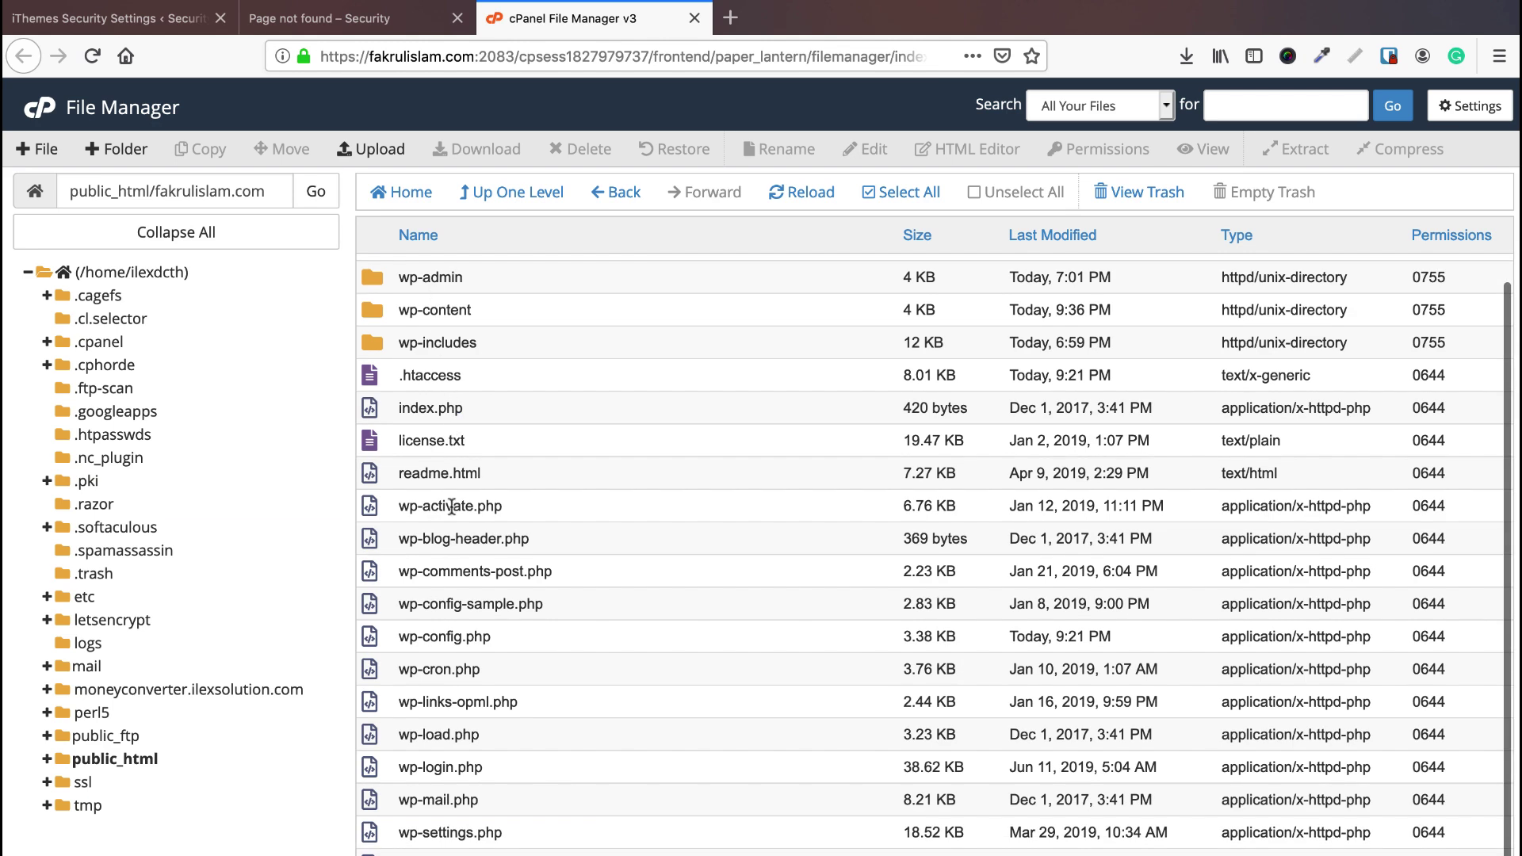
scroll(450, 500, "up", 1)
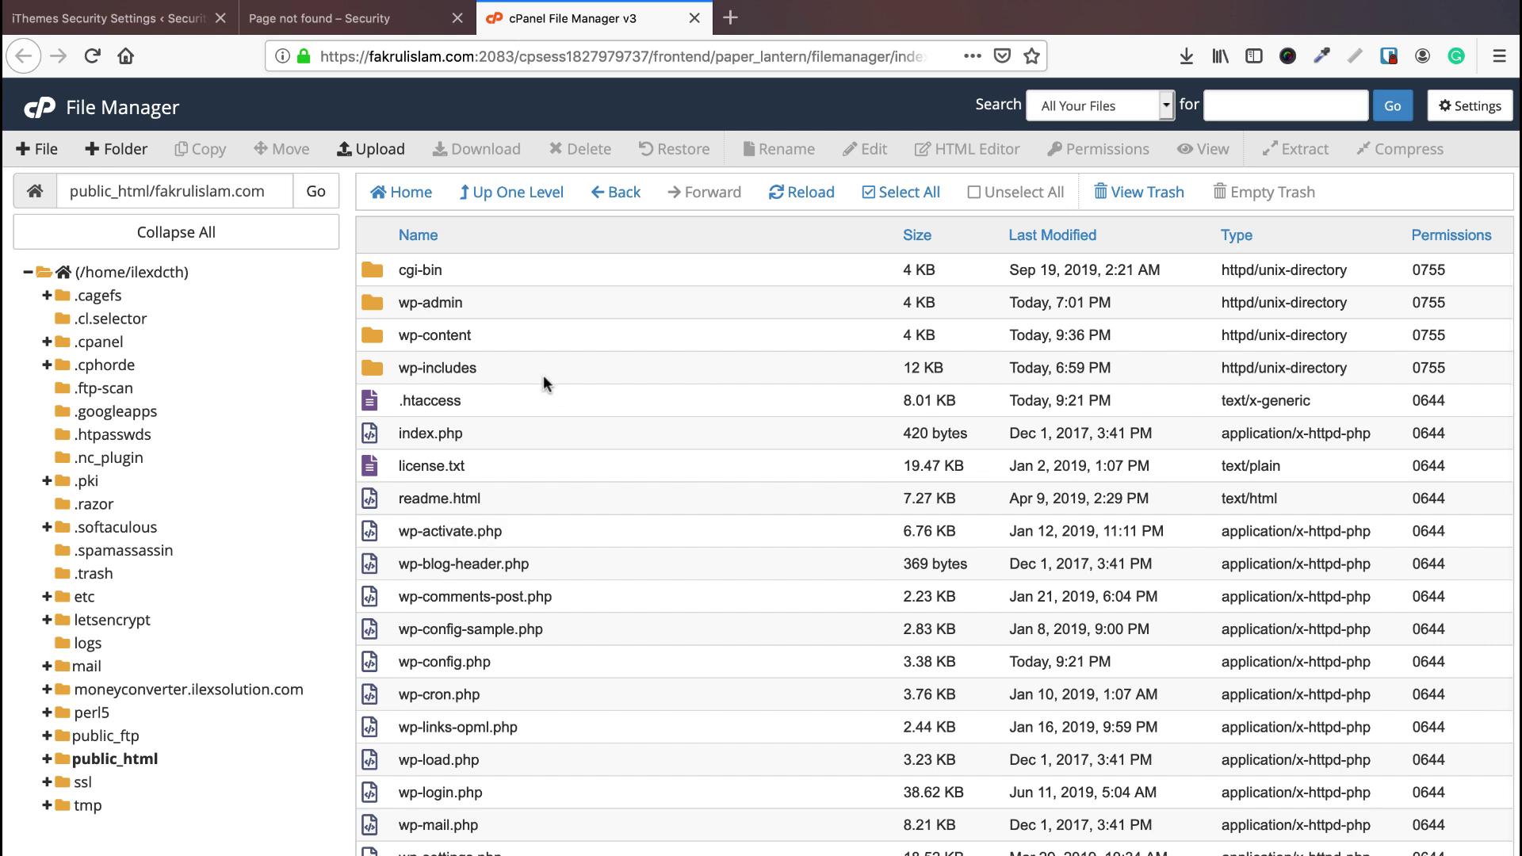
- Open the permissions of the wp-content folder, toggle the Execute options for World, User and Group, and cancel the change
left_click(377, 400)
left_click(374, 337)
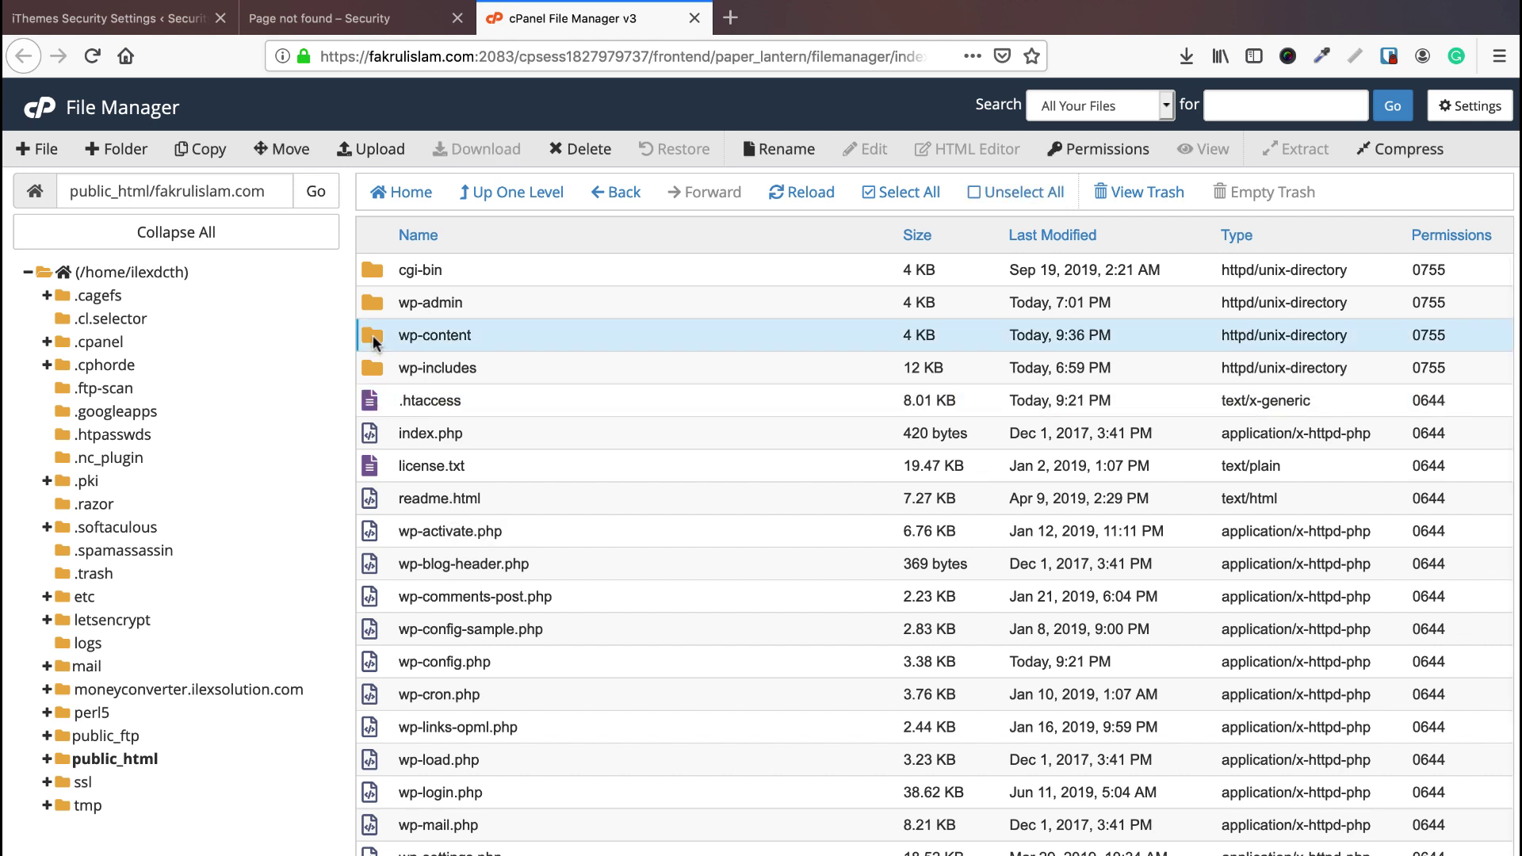
left_click(1085, 149)
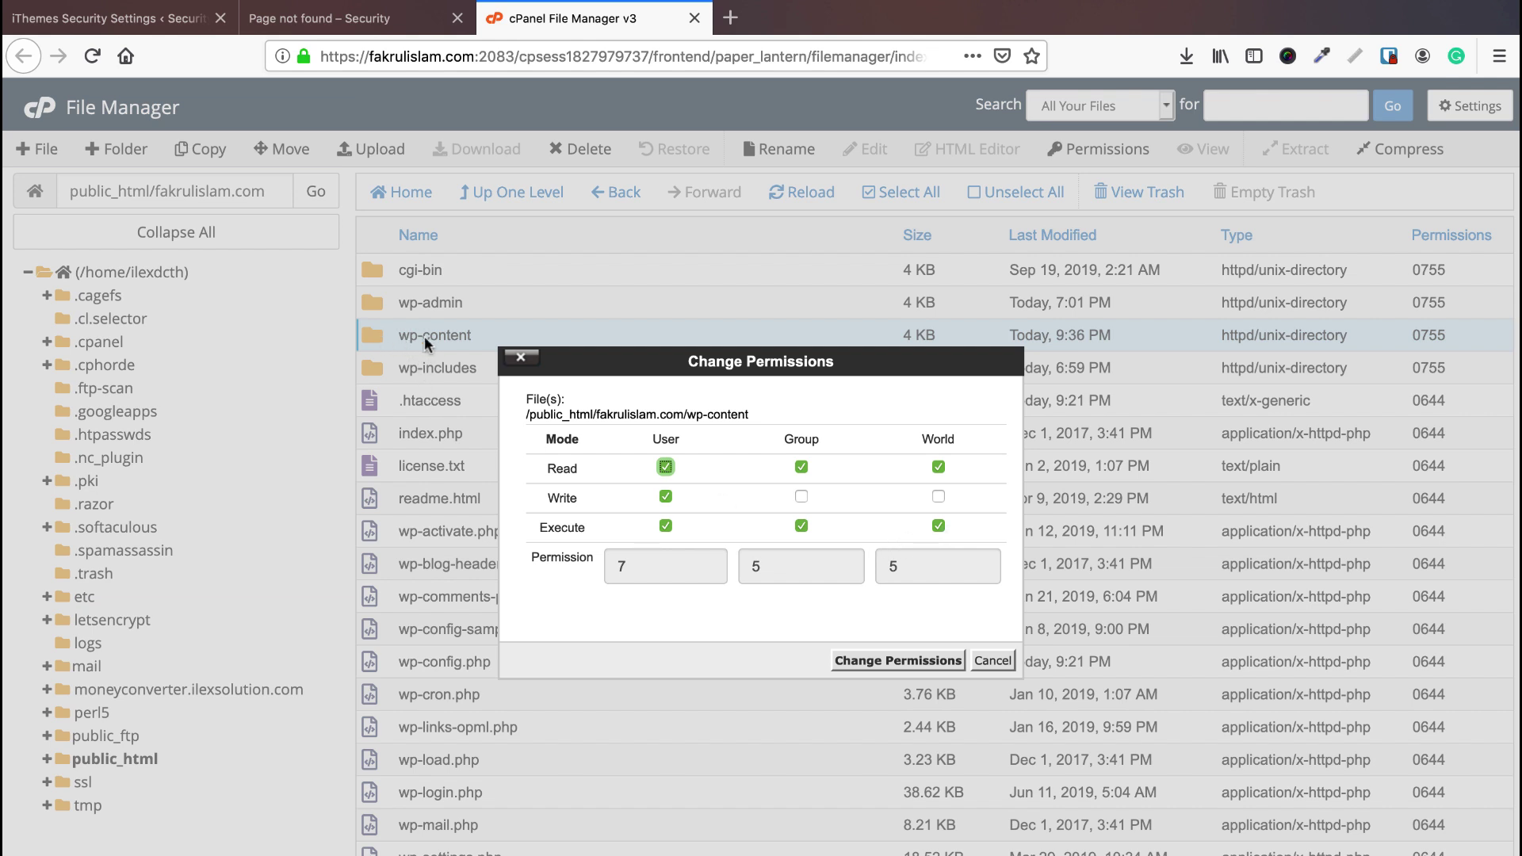
left_click(938, 526)
left_click(665, 526)
left_click(802, 525)
left_click(991, 661)
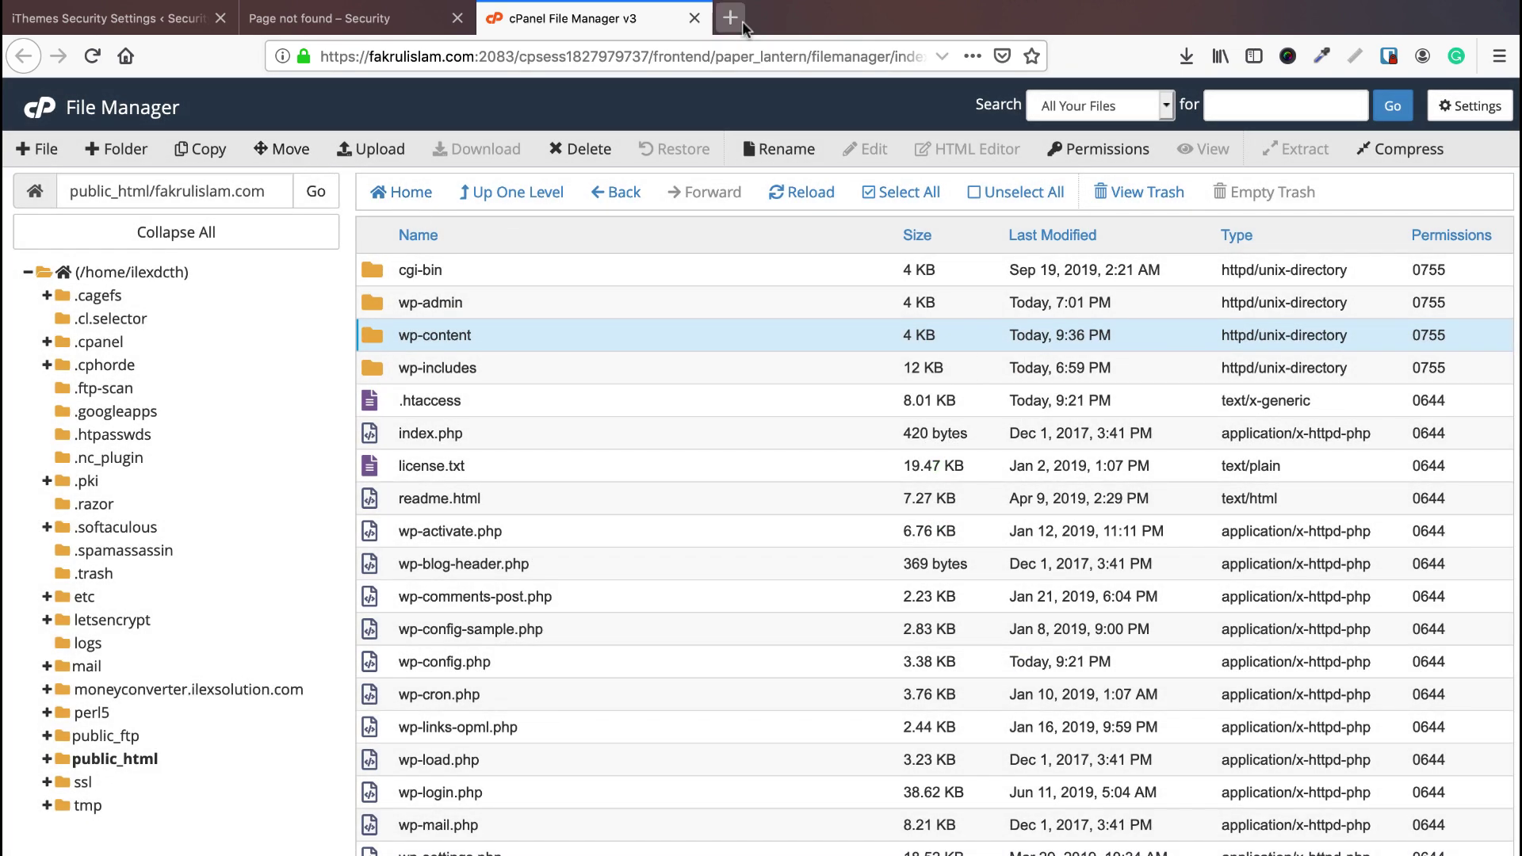
- Log out of cPanel, and return from the File Permissions details to the security module list
left_click(38, 108)
left_click(1486, 105)
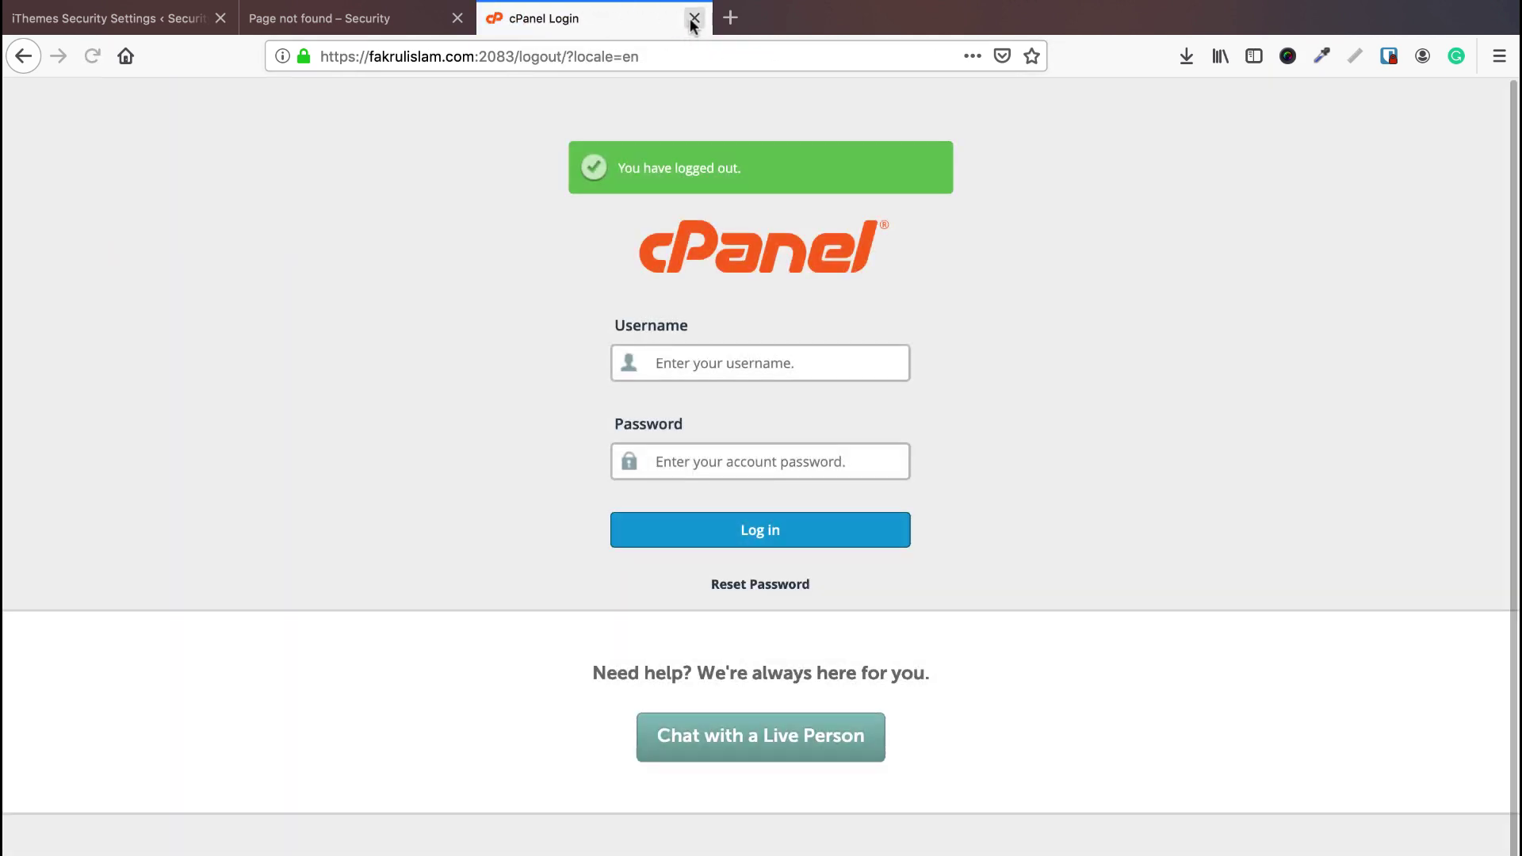
left_click(695, 18)
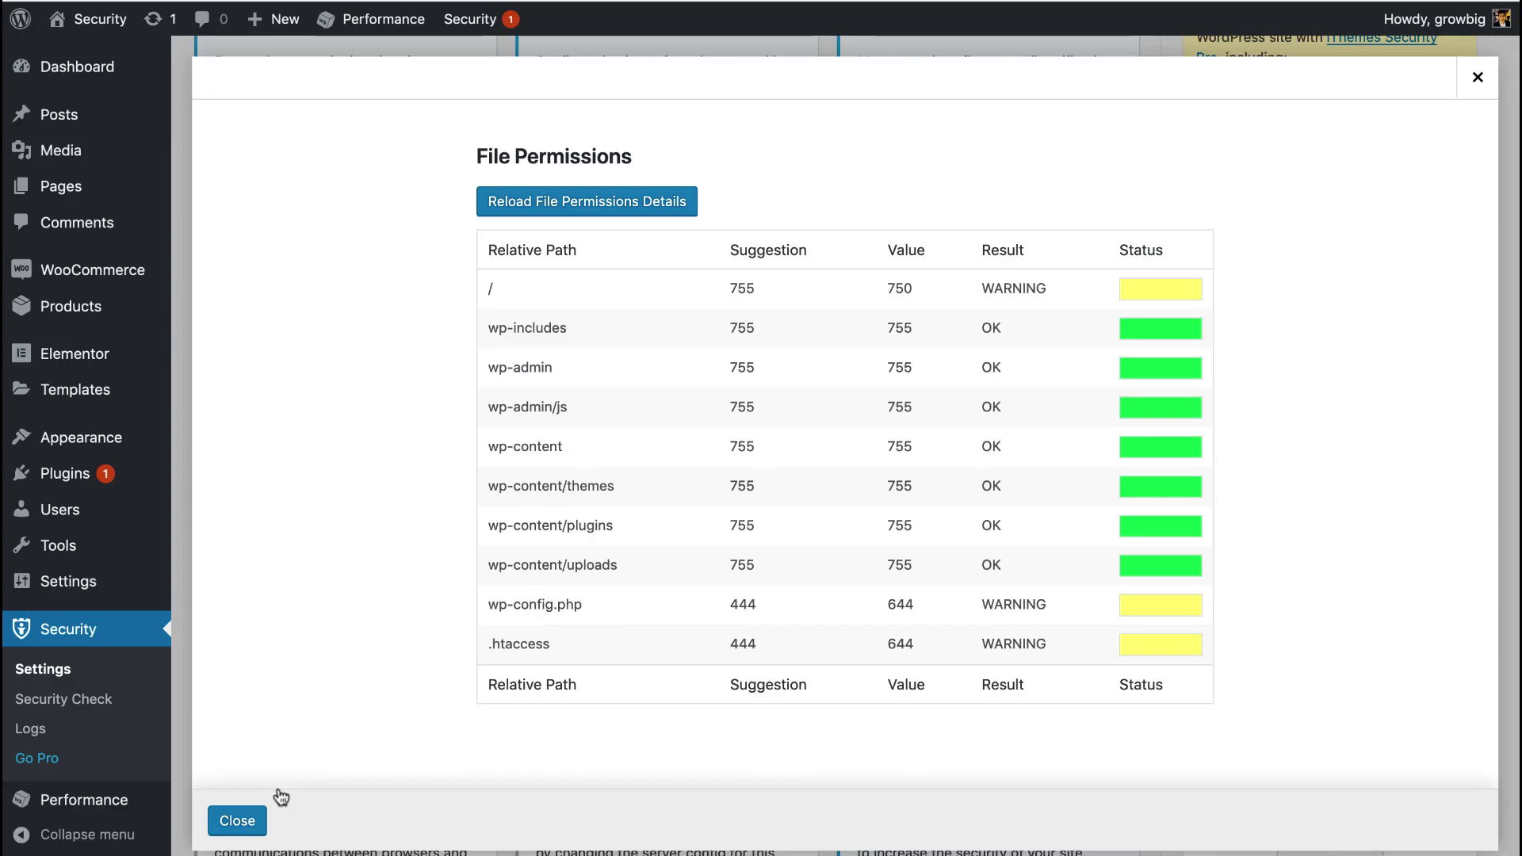
left_click(235, 821)
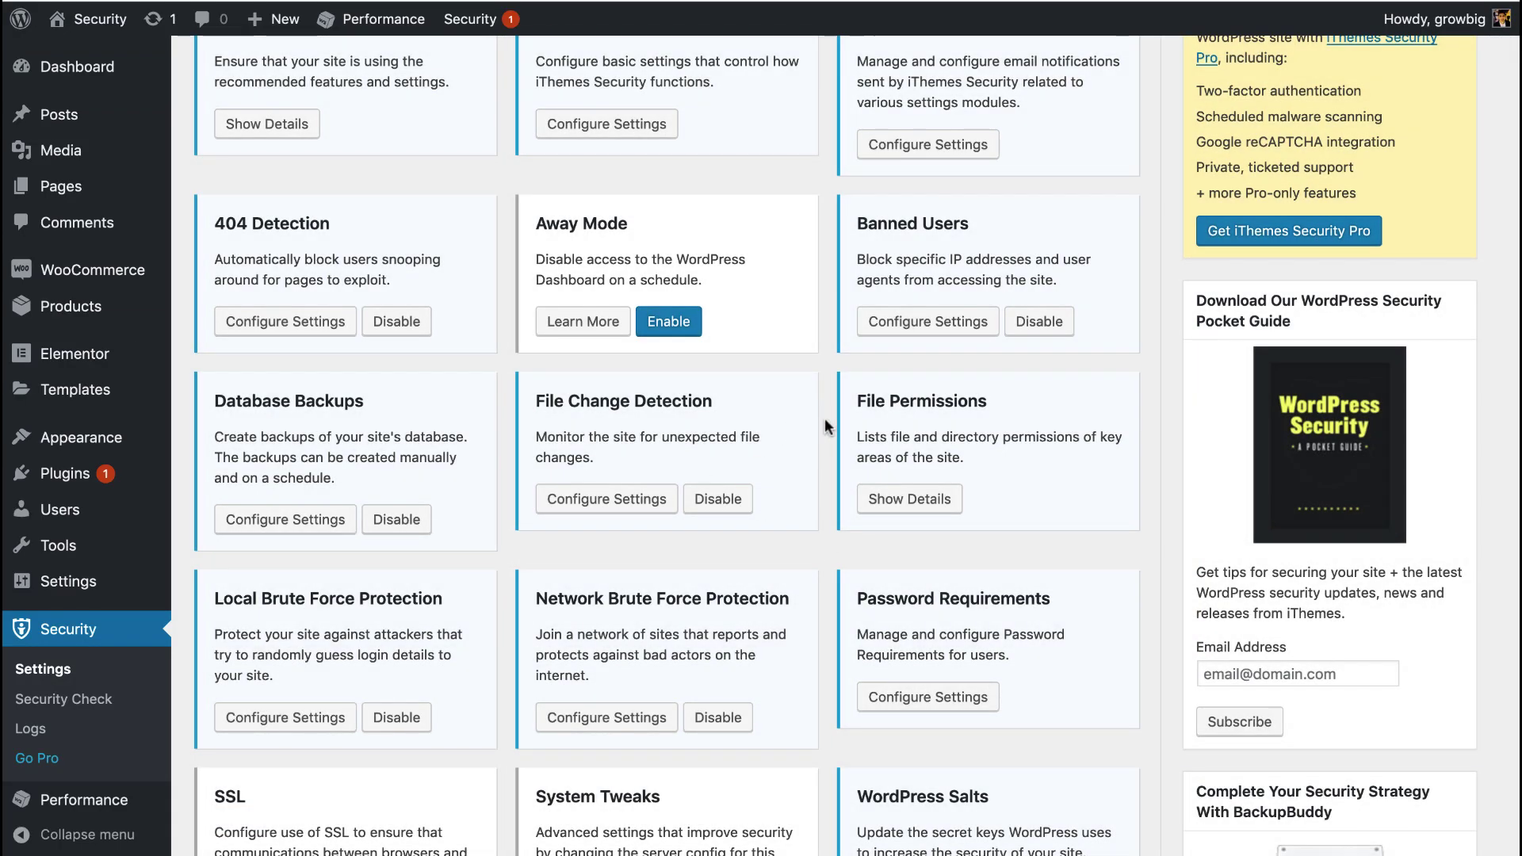
- Open the Local Brute Force Protection settings and review the lockout rules and maximum login attempts per host and per user
scroll(824, 415, "down", 3)
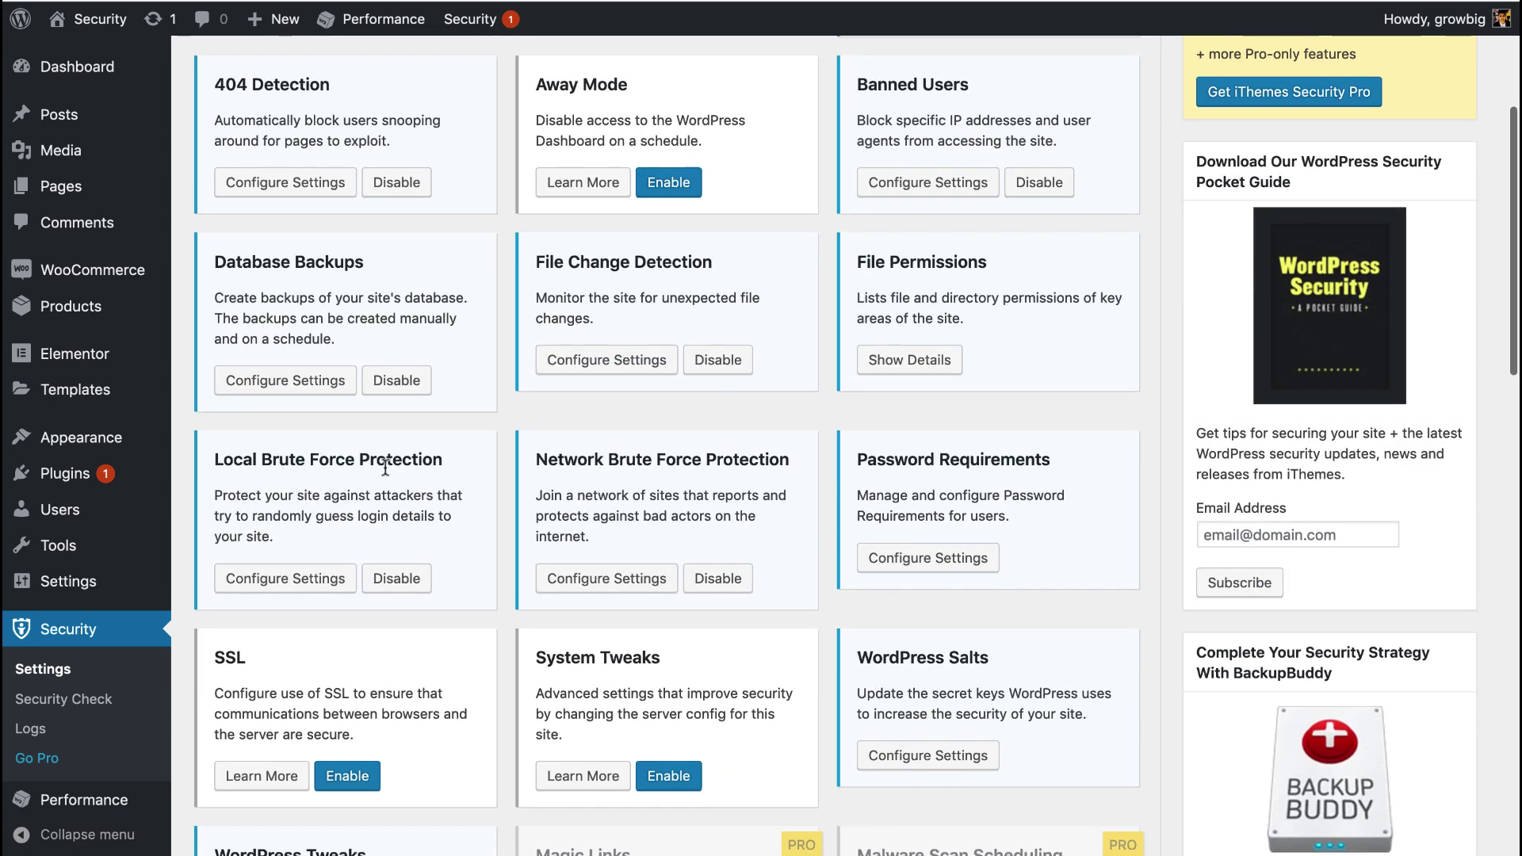
left_click(318, 579)
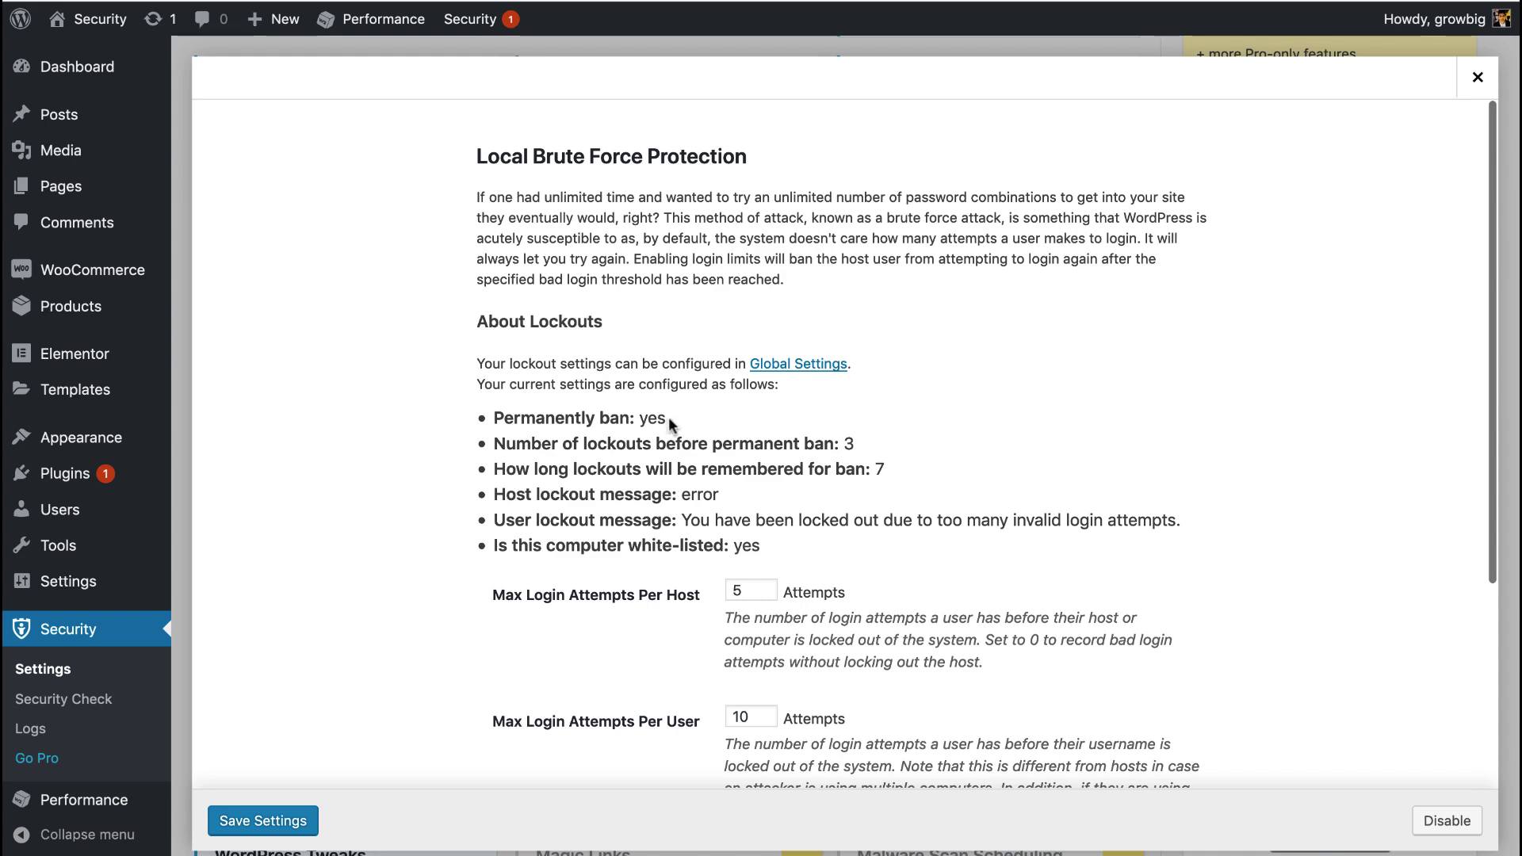
scroll(676, 423, "down", 5)
scroll(676, 428, "down", 1)
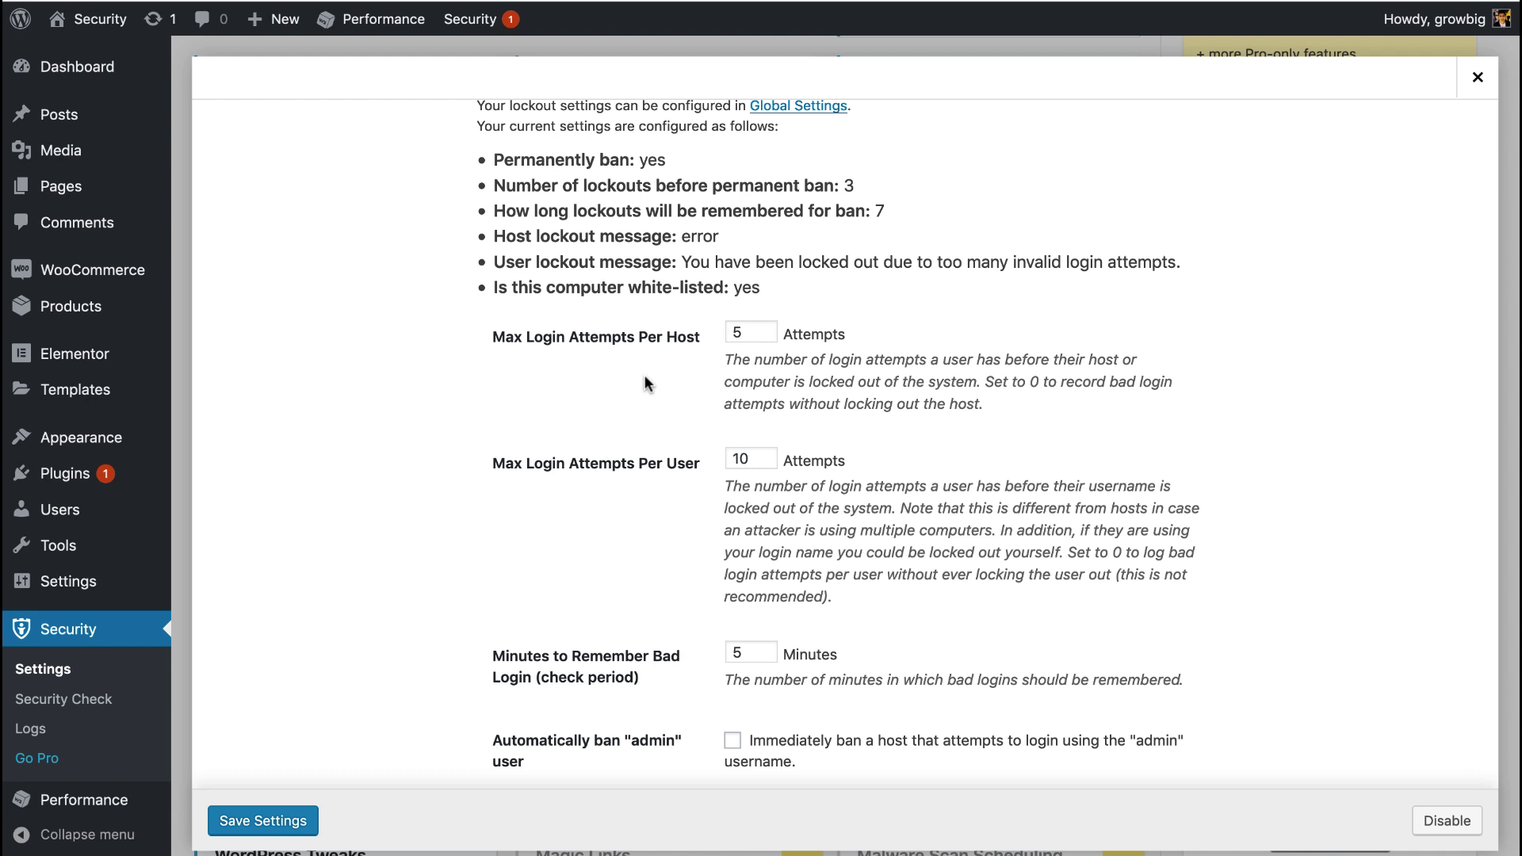
left_click(732, 331)
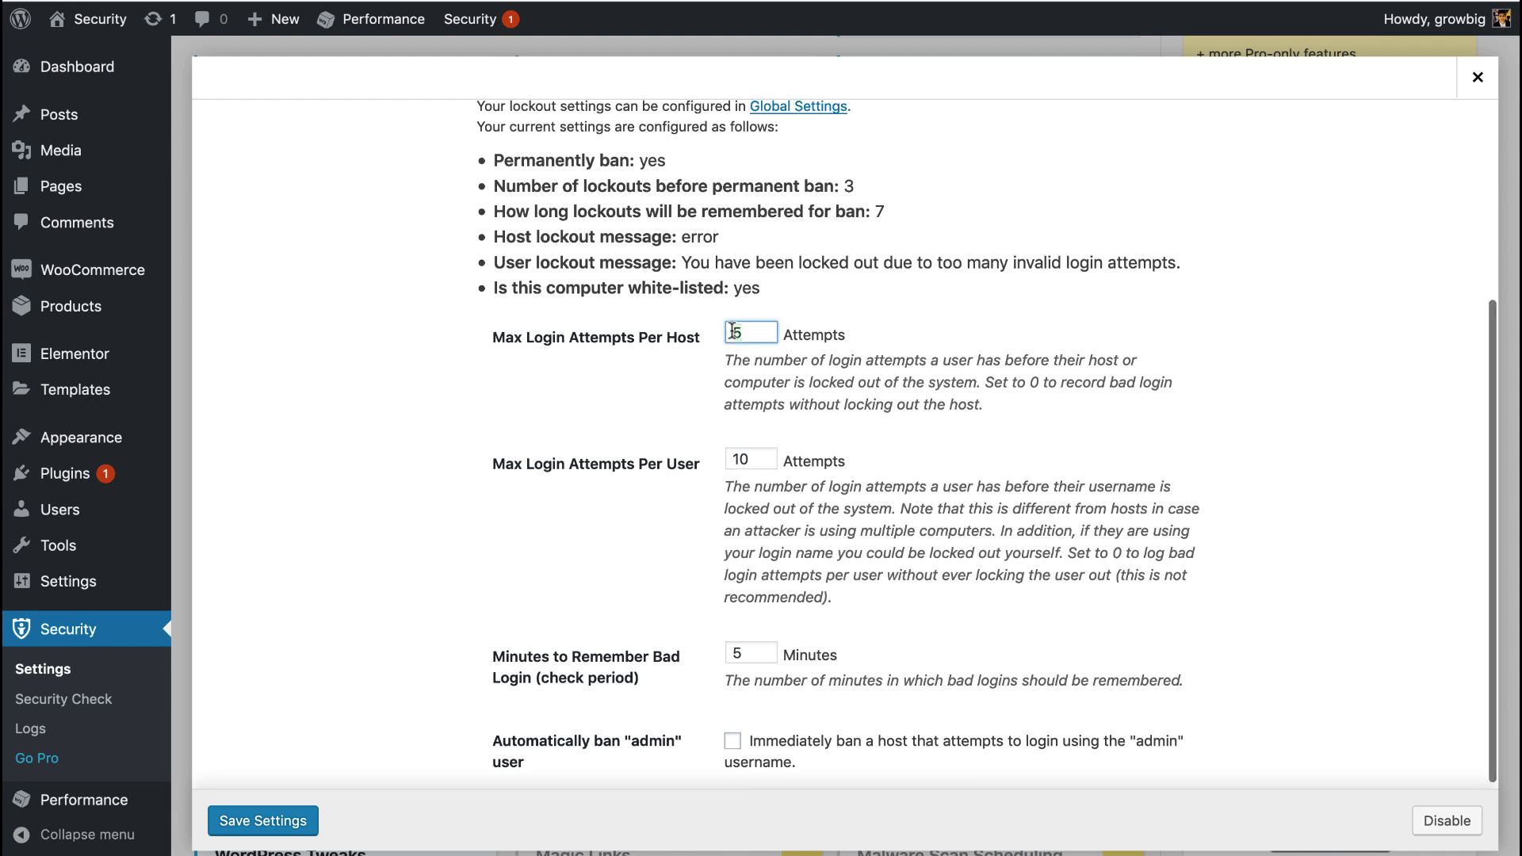
left_click(710, 378)
scroll(709, 377, "down", 1)
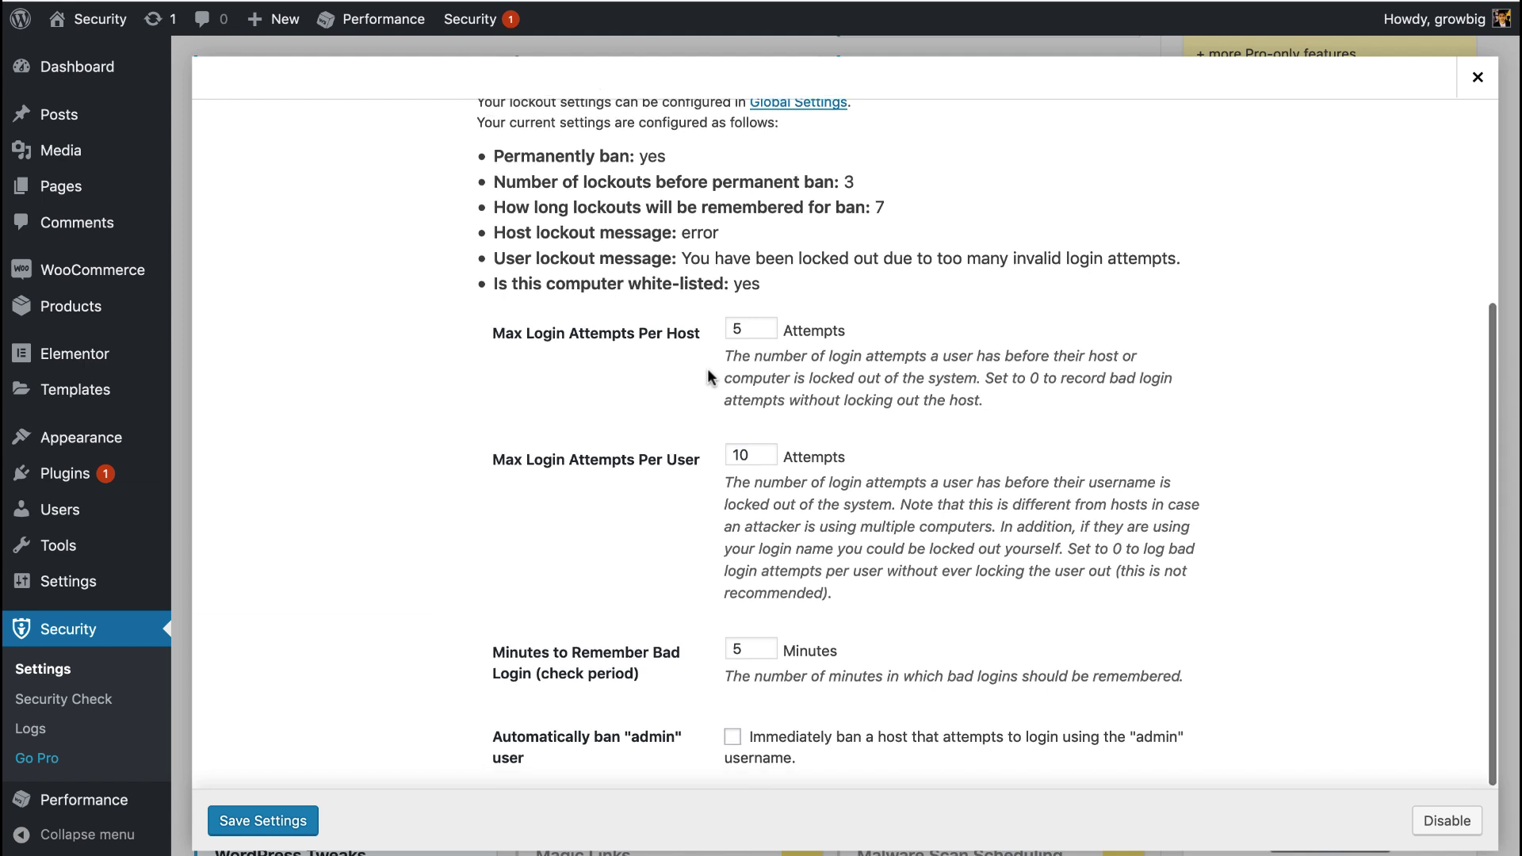
double_click(745, 454)
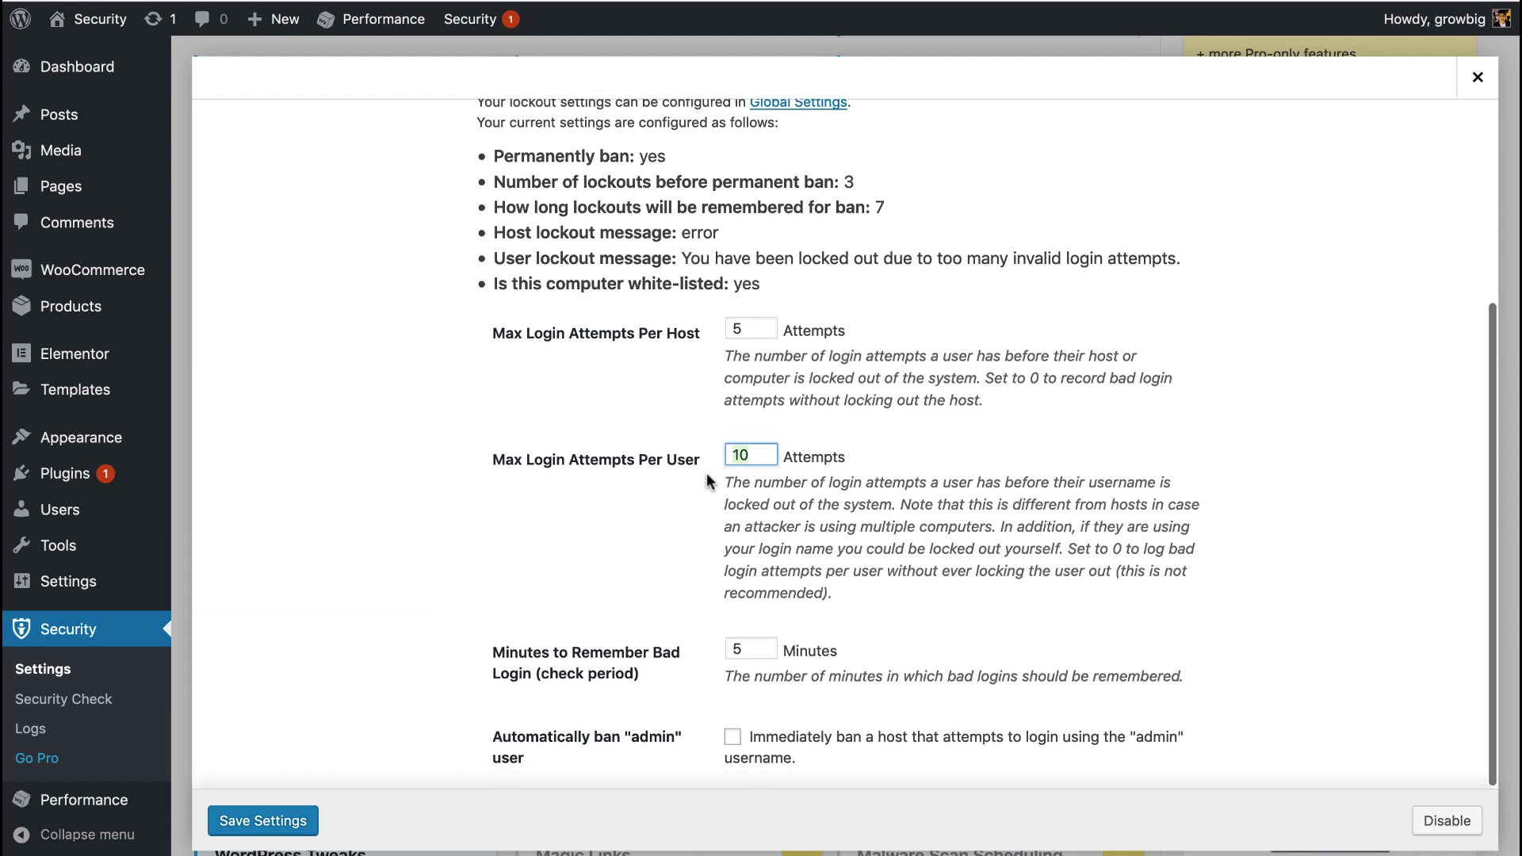
- Set the bad login check period to 60 minutes, enable automatic banning of the "admin" user, and save the brute force settings
double_click(751, 648)
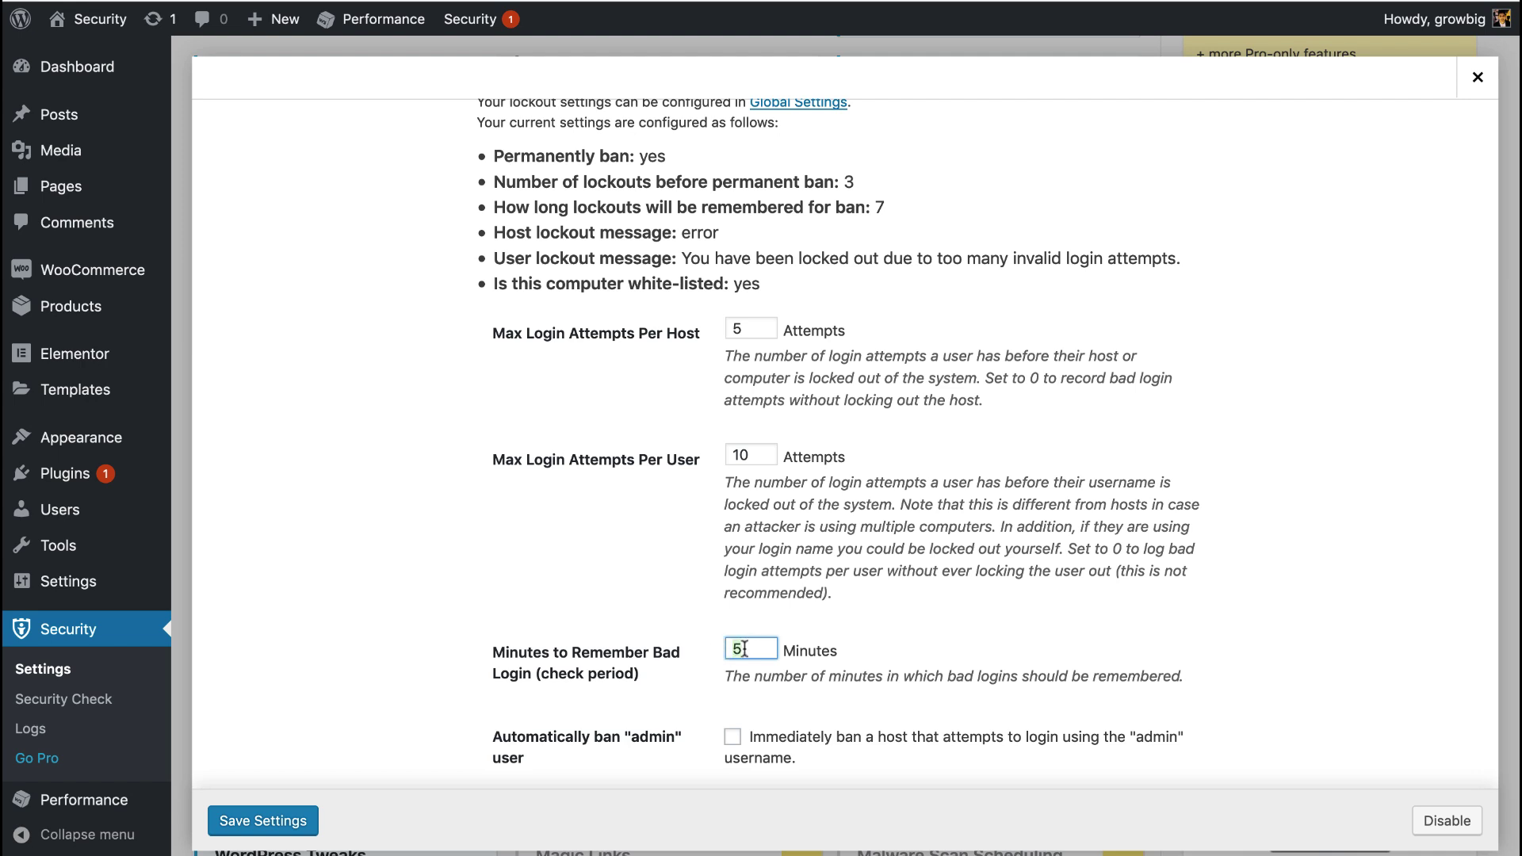
type("60")
left_click(733, 737)
left_click(253, 820)
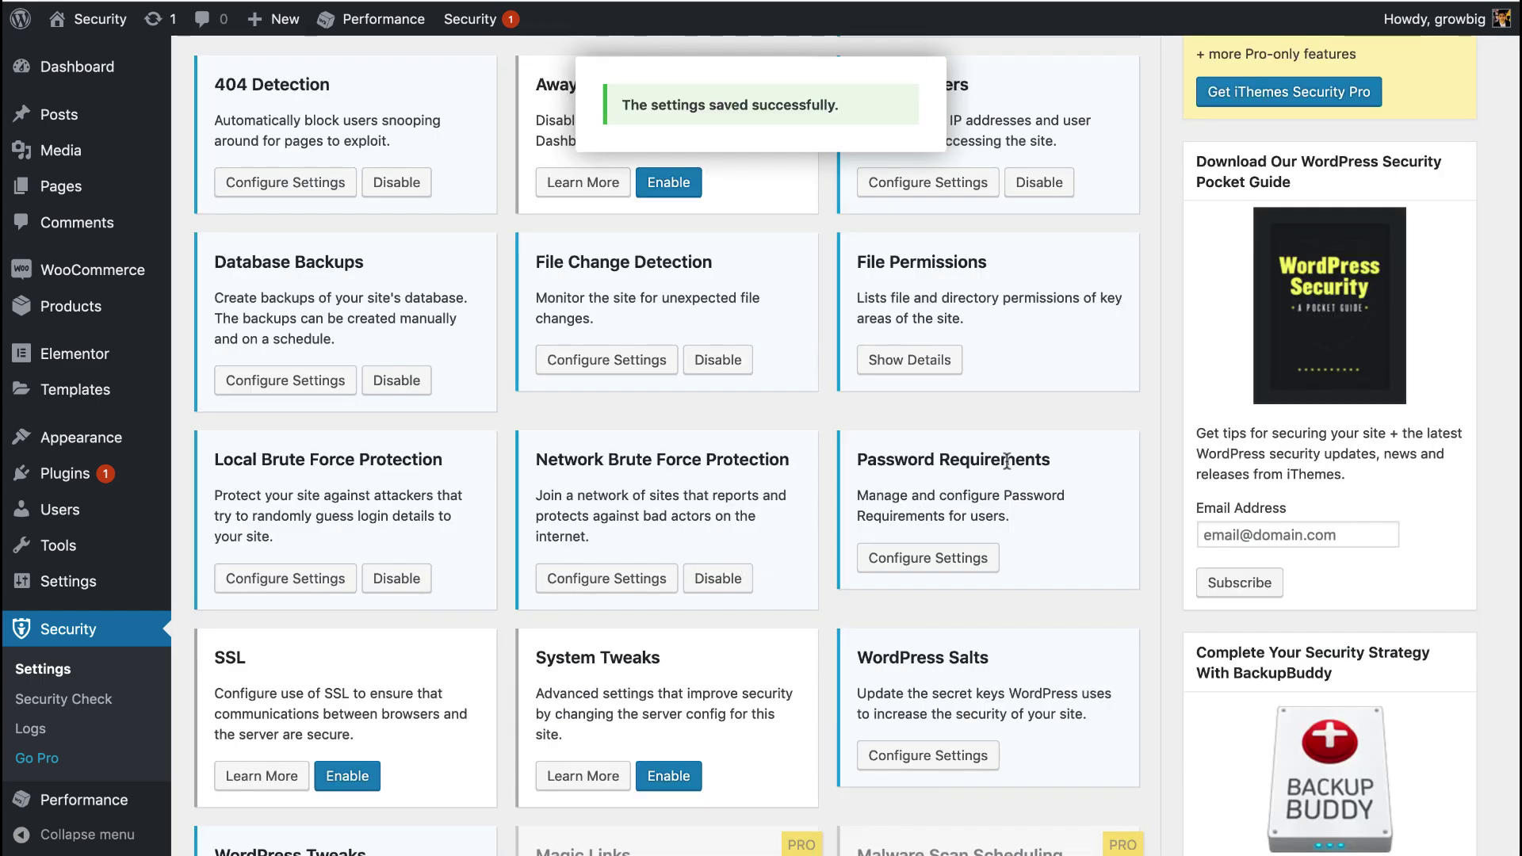
- Enable Strong Passwords in the Password Requirements settings with Subscriber as the minimum role, and save the settings
left_click(919, 558)
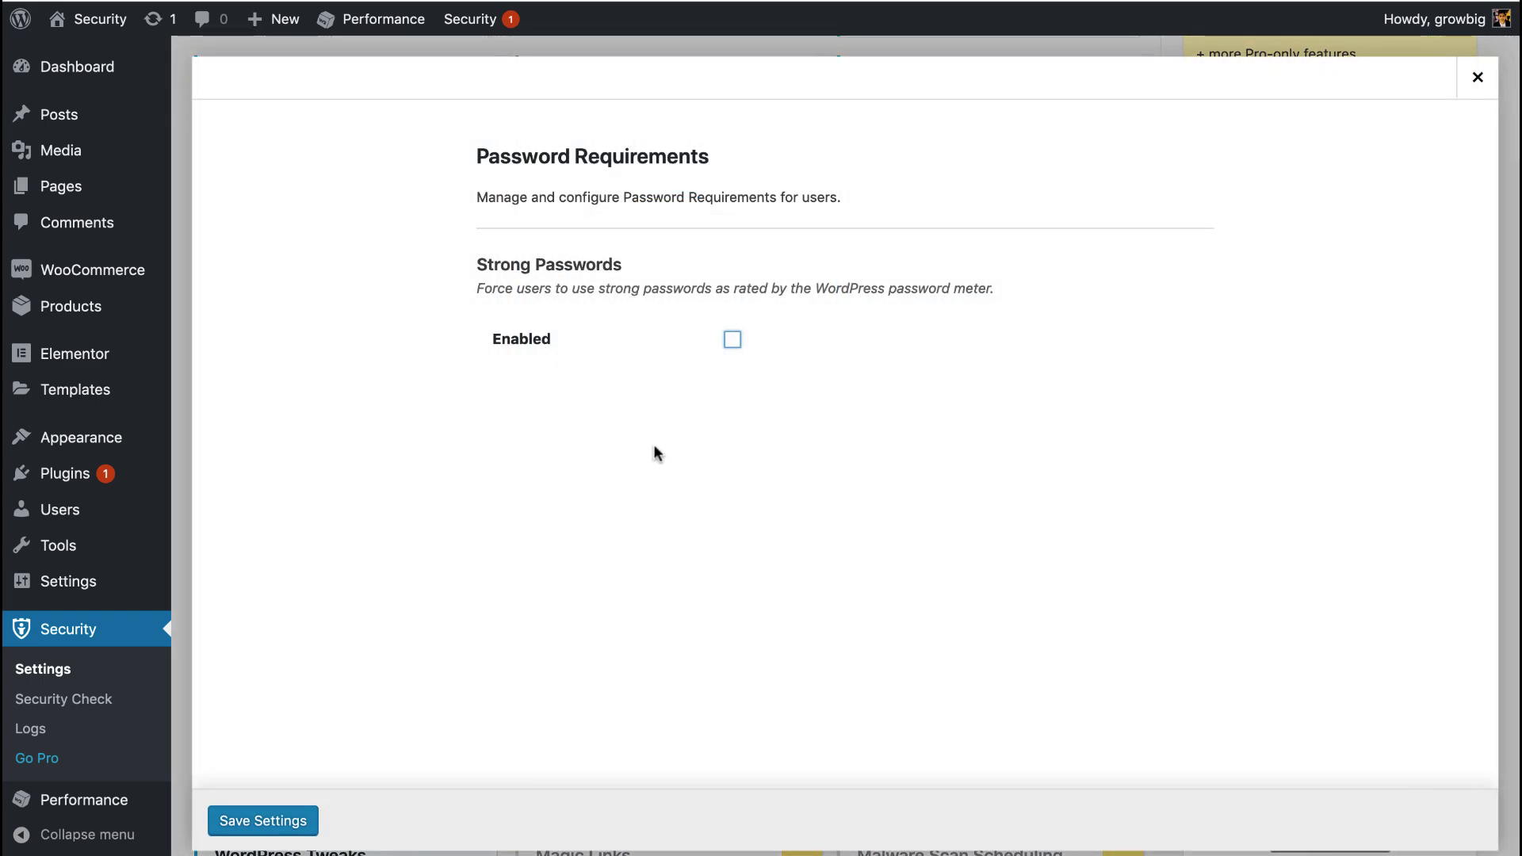
left_click(733, 340)
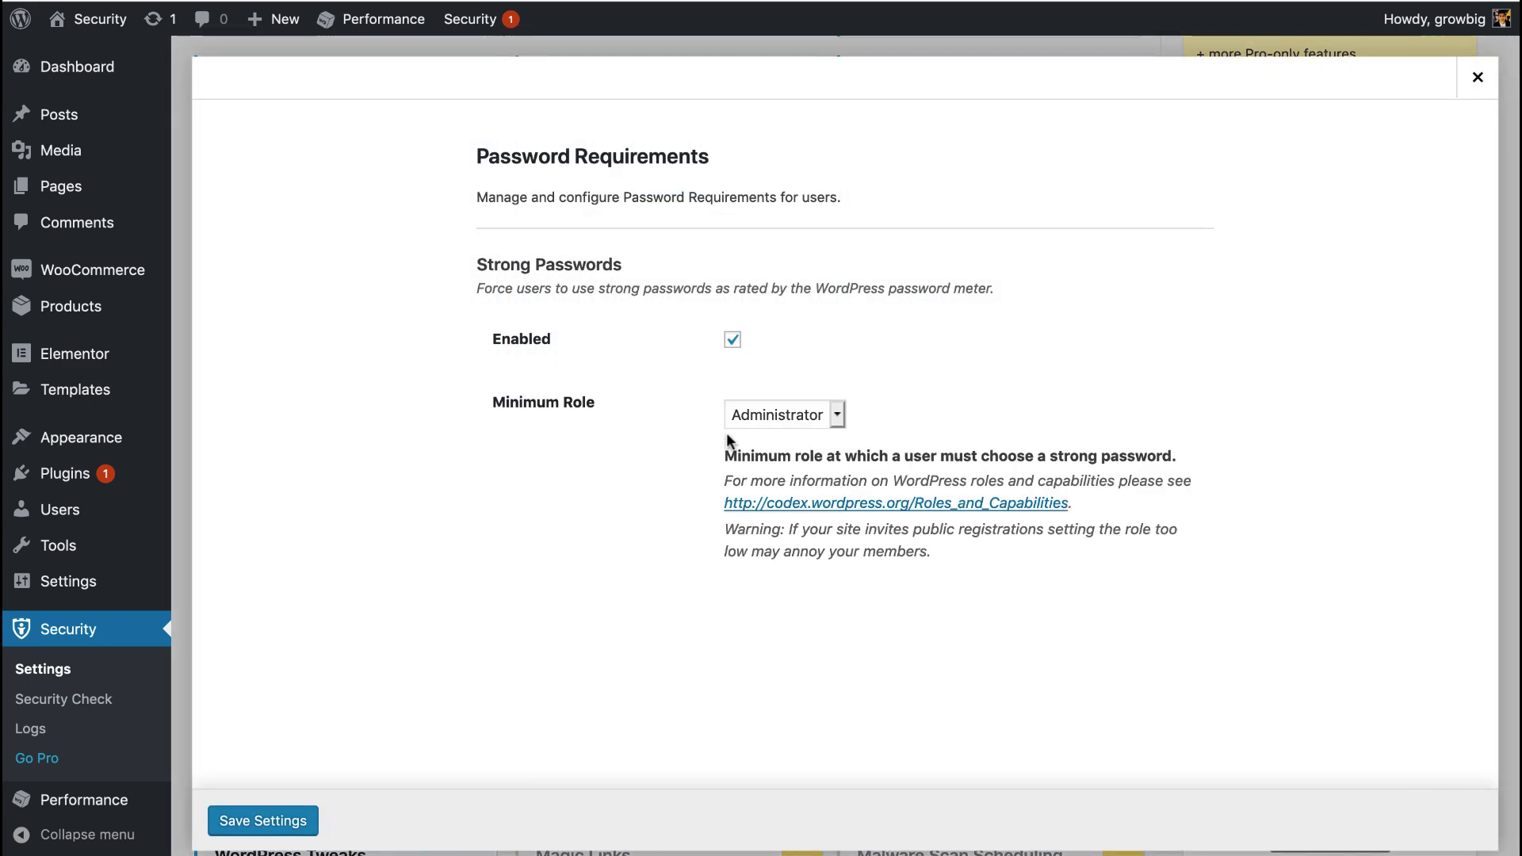
left_click(764, 416)
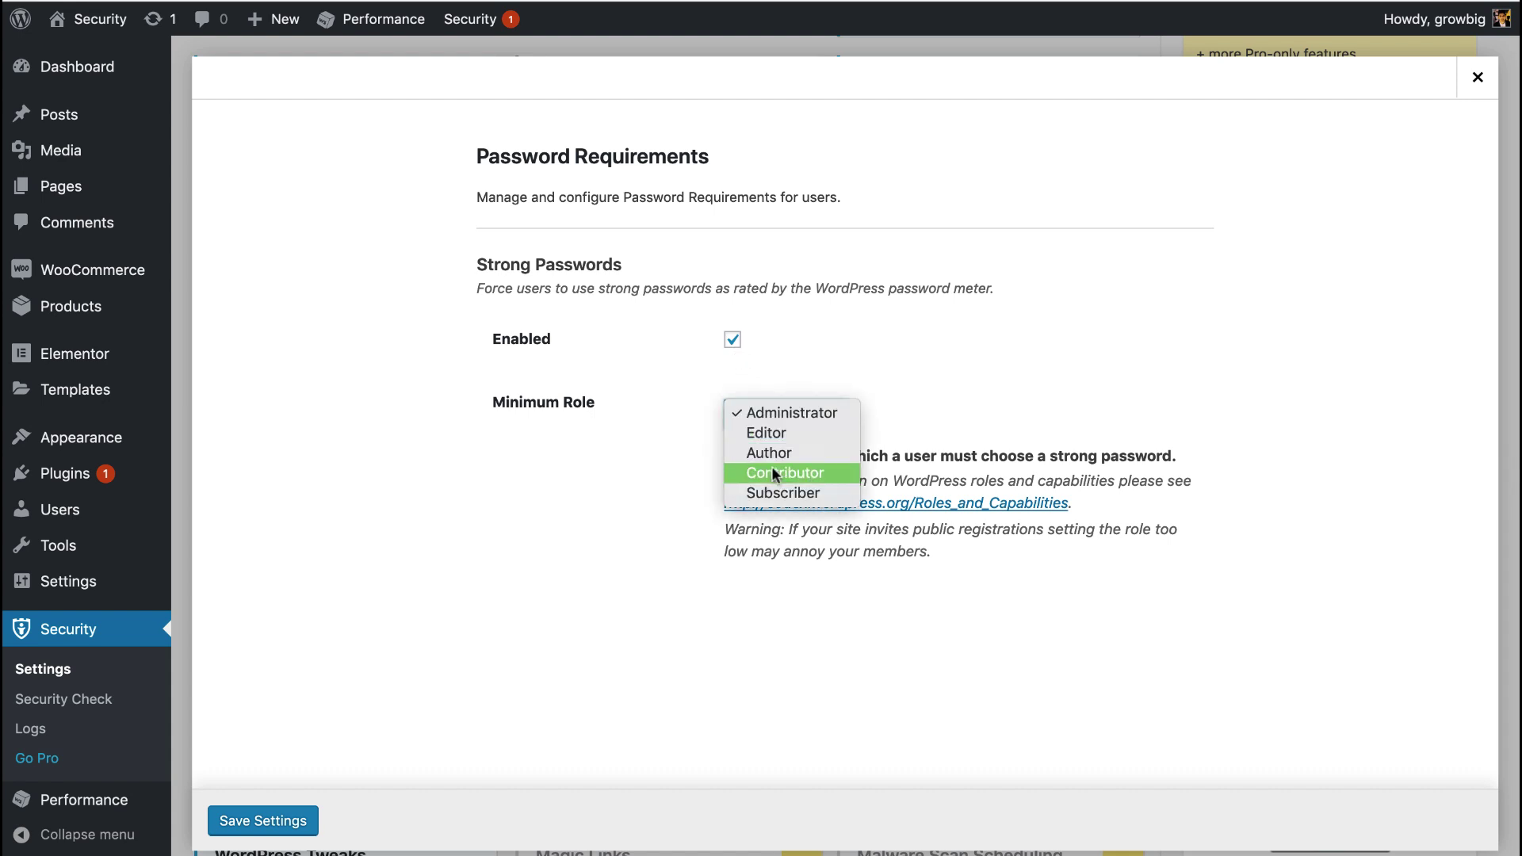
left_click(772, 493)
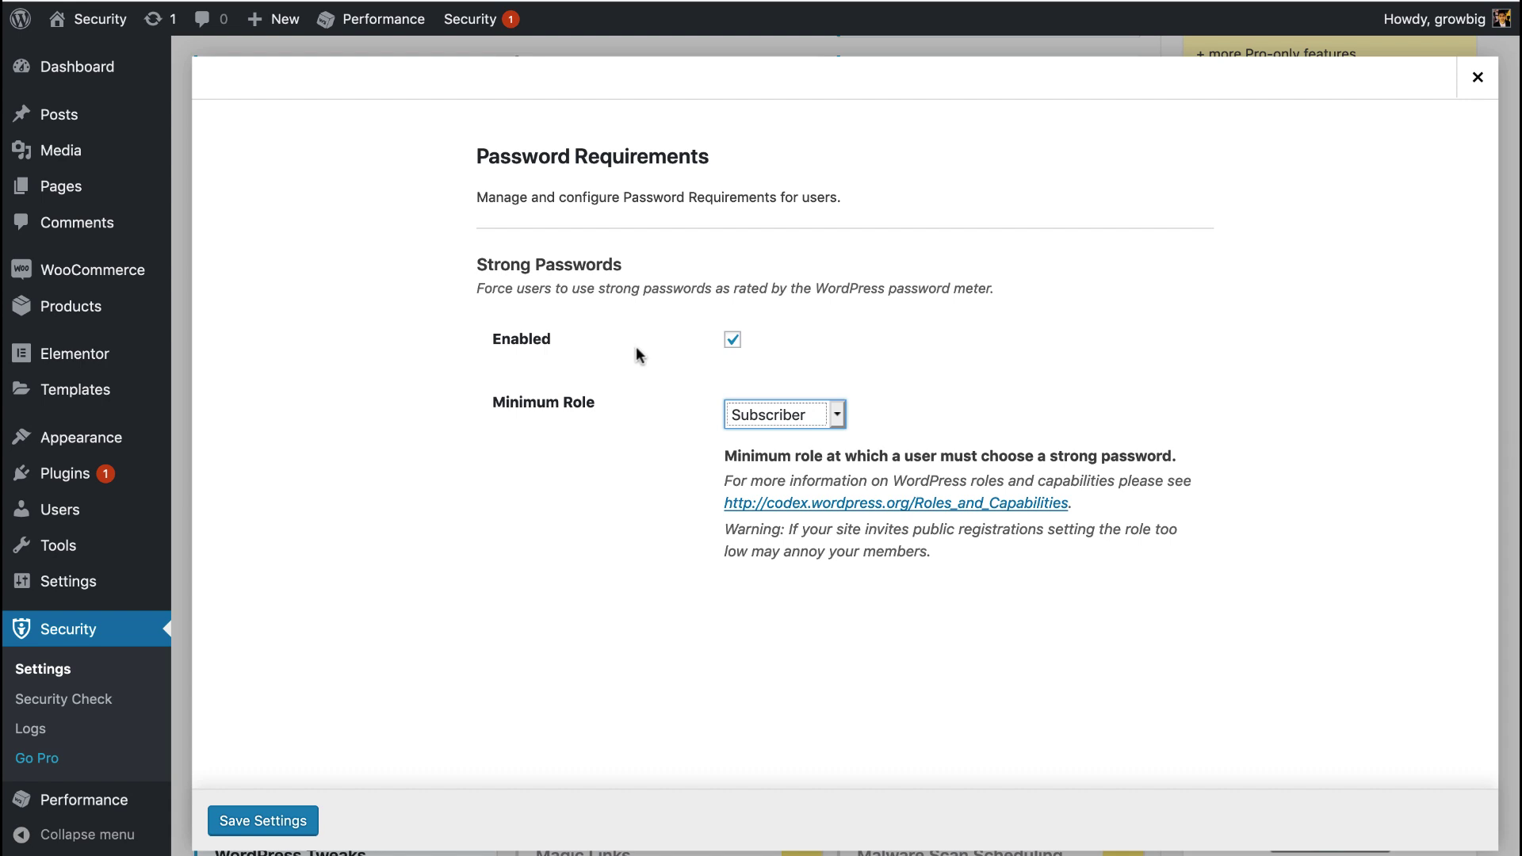
left_click(780, 416)
left_click(783, 413)
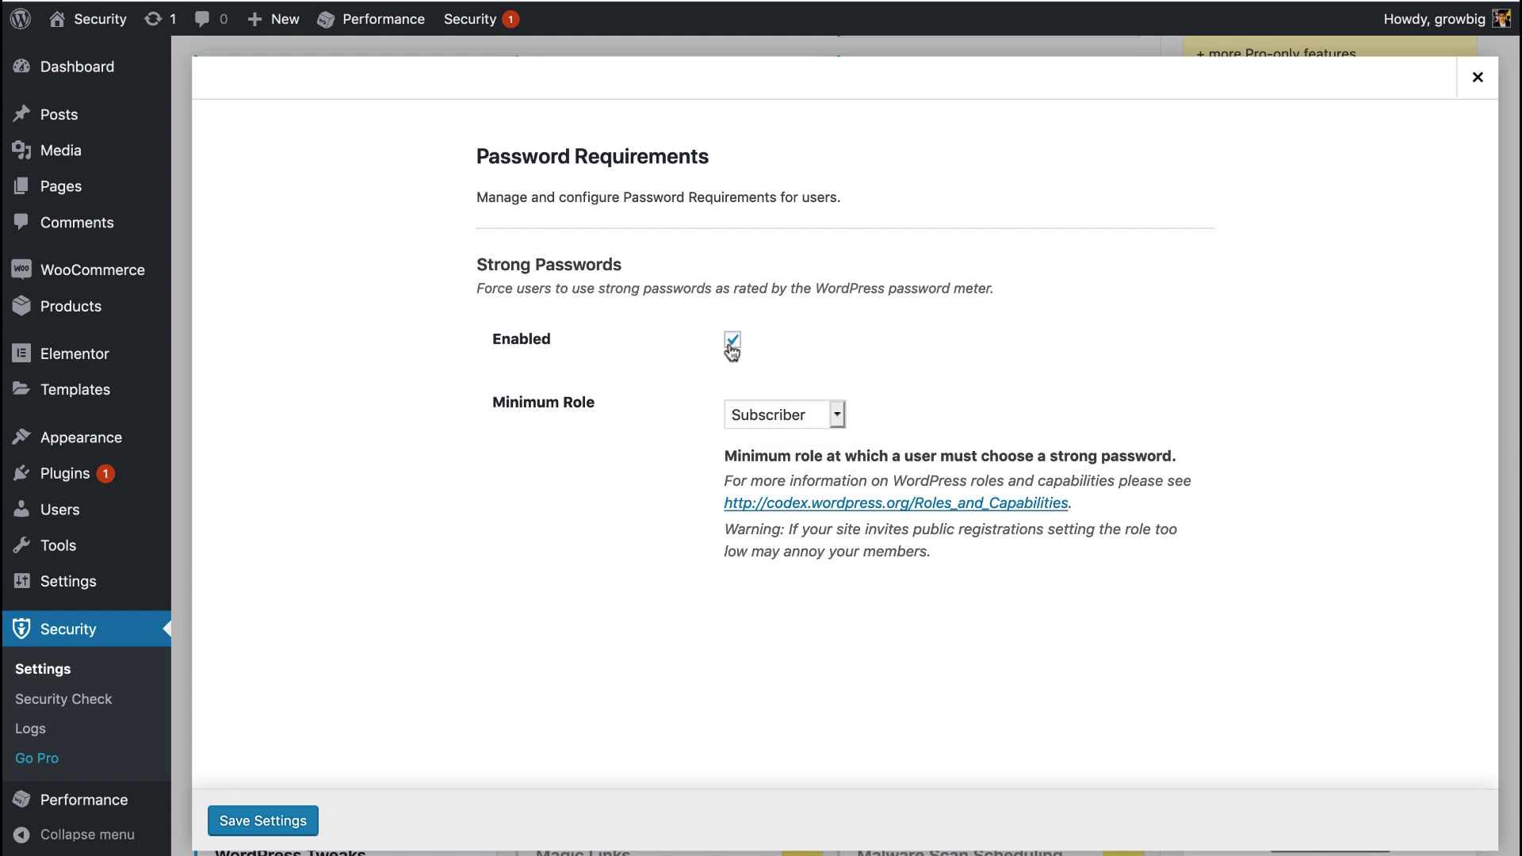
left_click(283, 811)
- Open the SSL settings, set Redirect All HTTP Page Requests to HTTPS to Enabled, and save
scroll(709, 539, "down", 2)
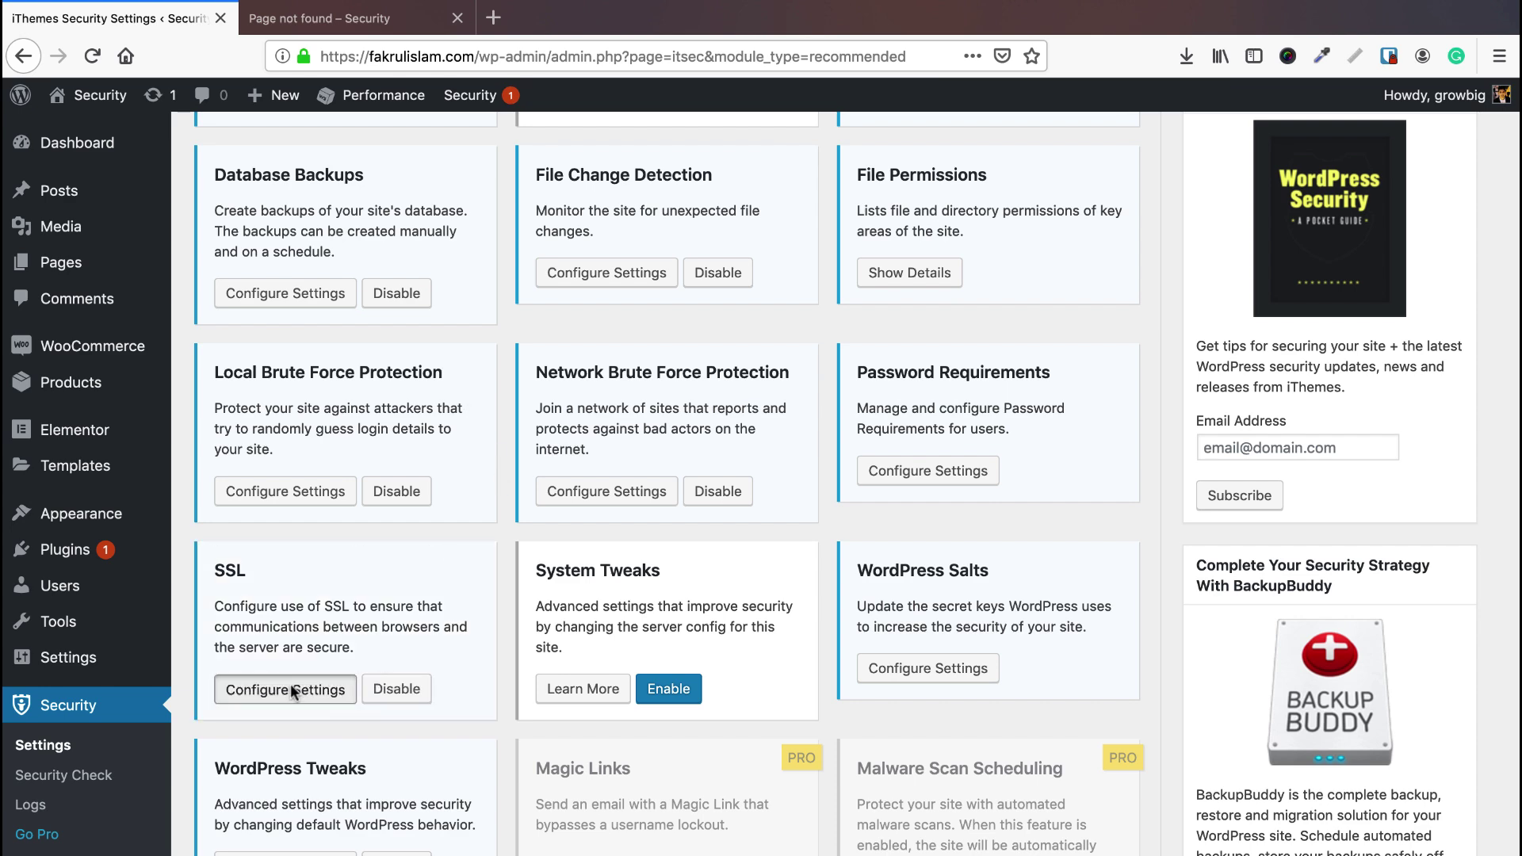
left_click(293, 690)
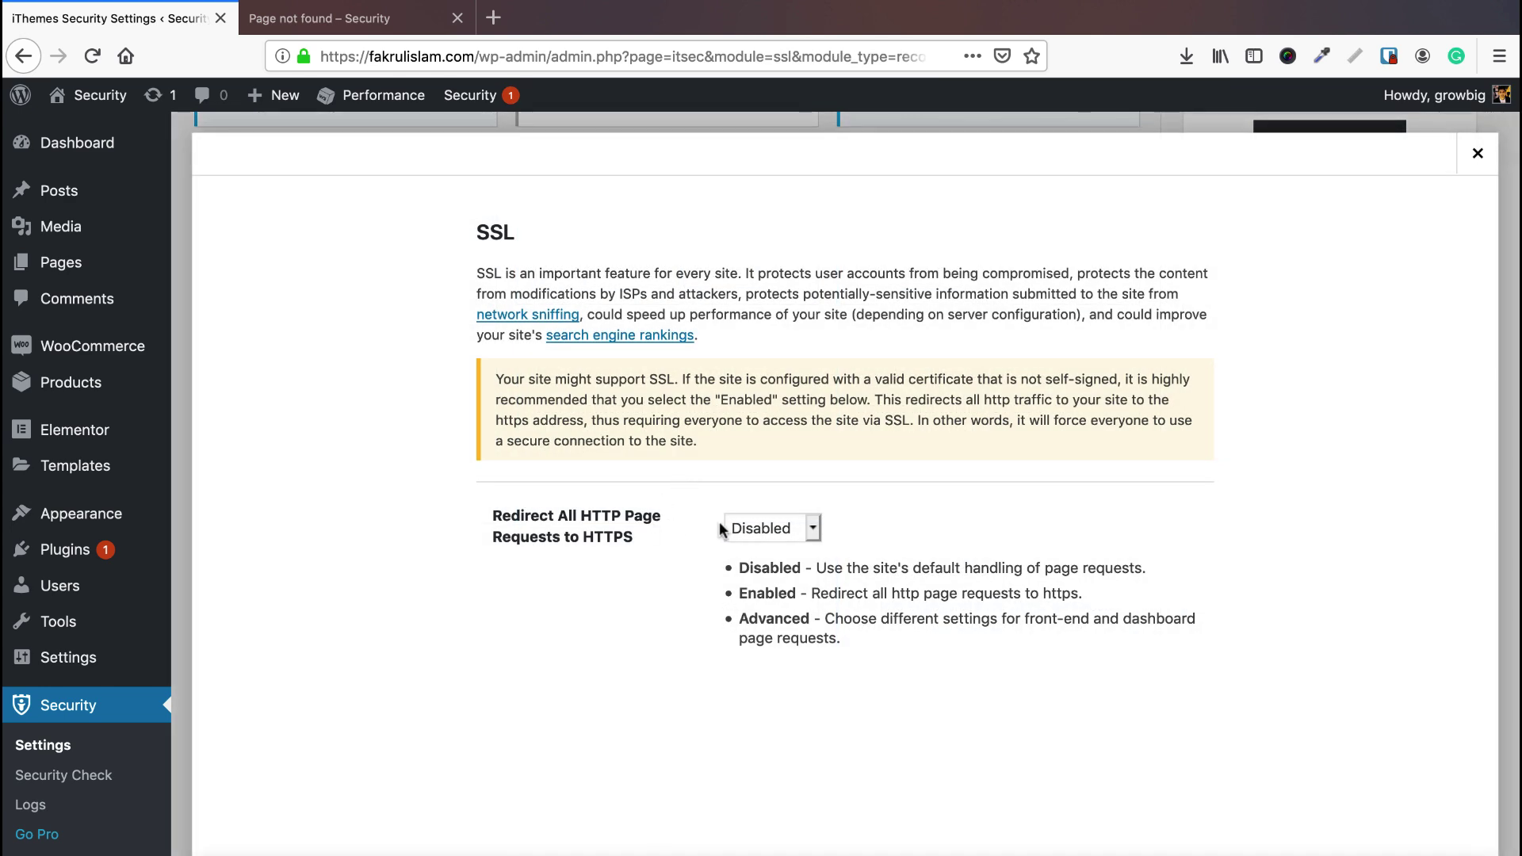
left_click(755, 529)
left_click(767, 548)
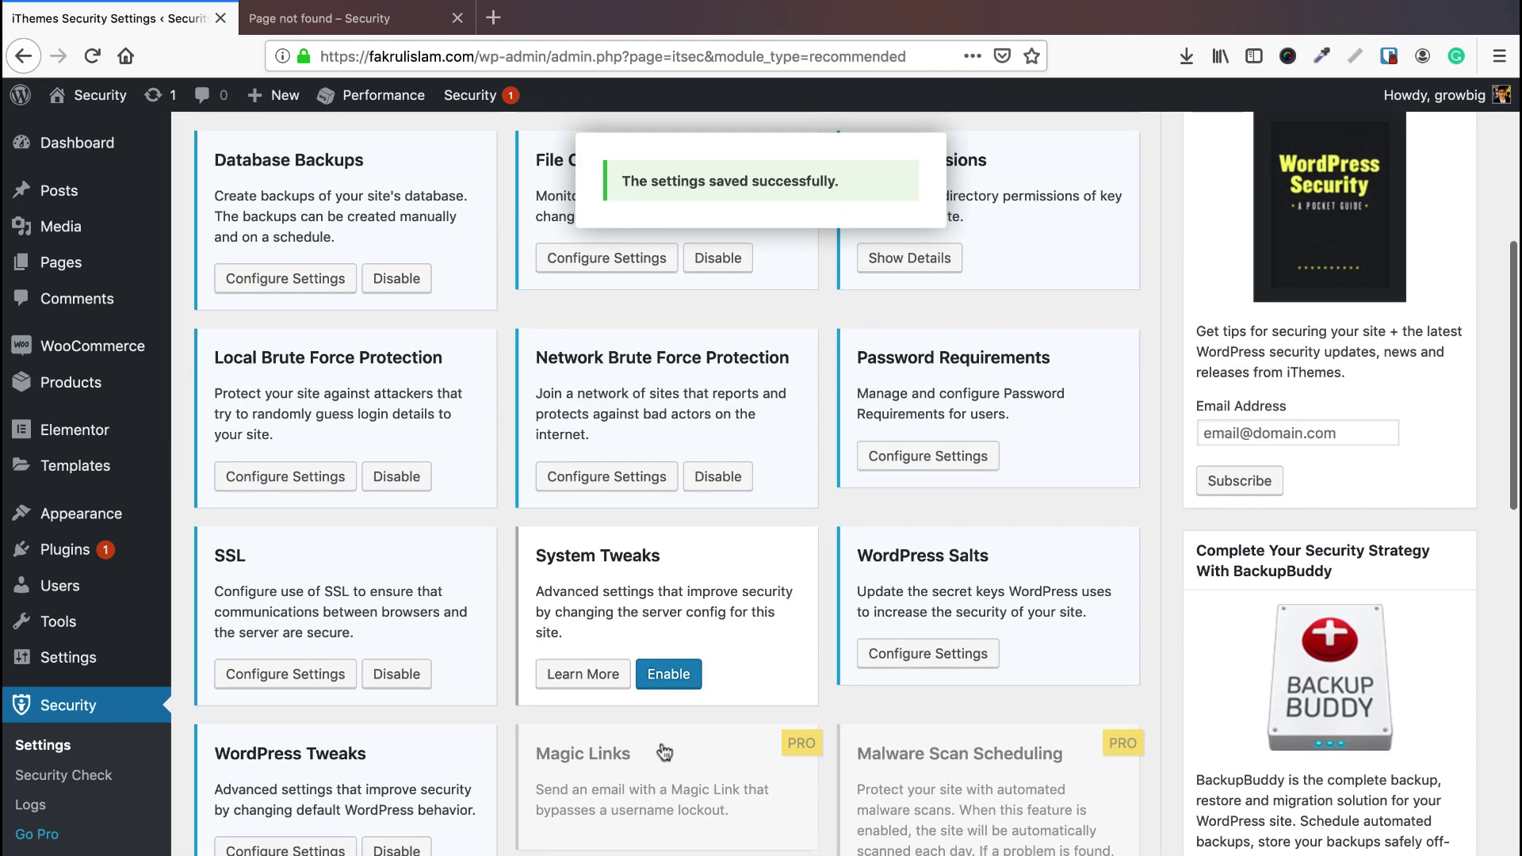
- Enable the System Tweaks module and turn on Protect System Files and Disable Directory Browsing in its settings
left_click(668, 675)
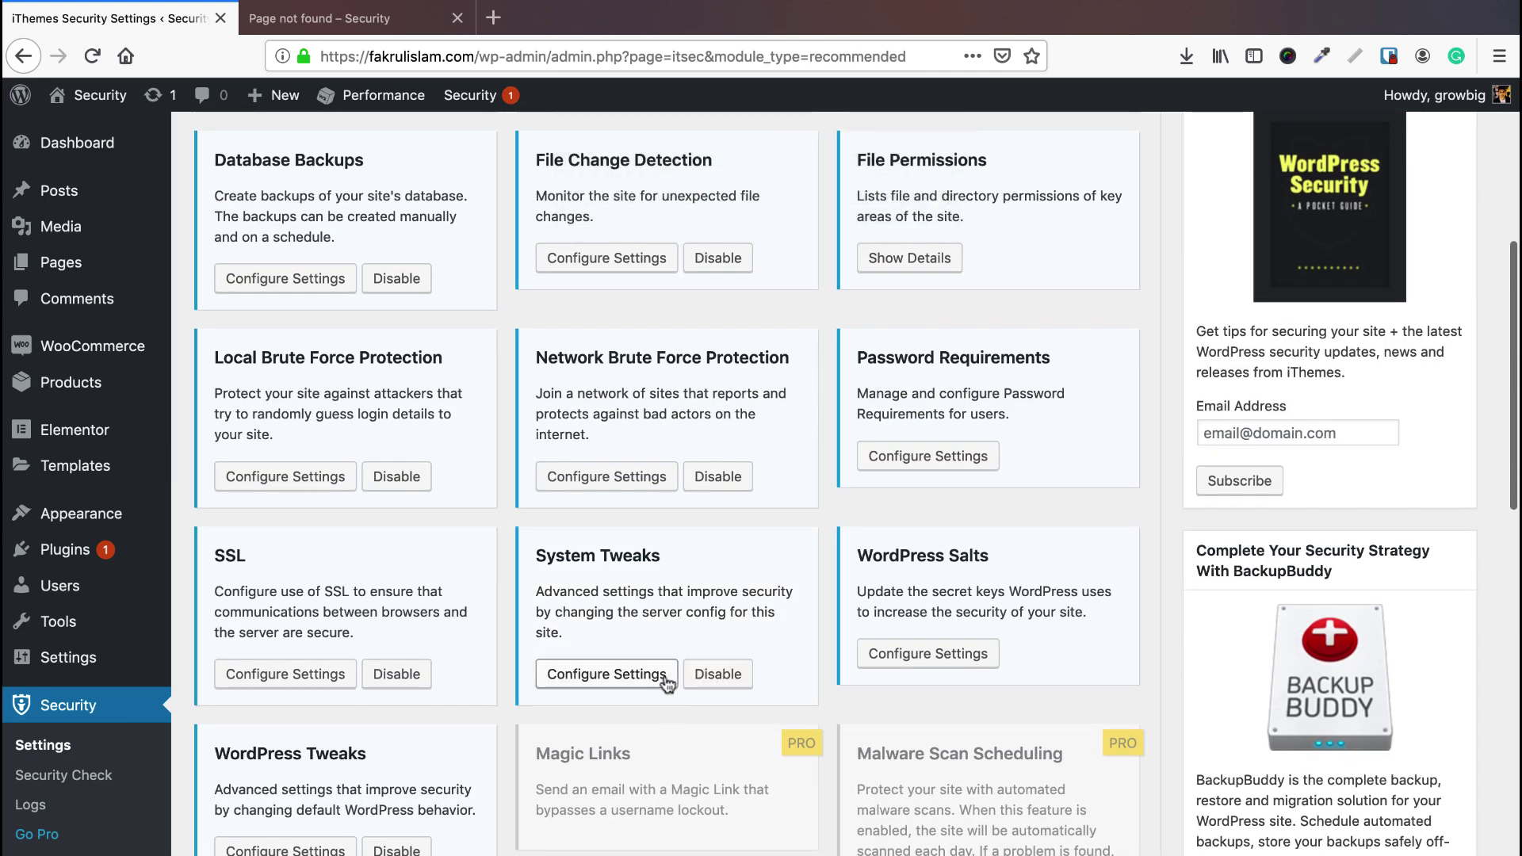
left_click(623, 683)
scroll(692, 558, "down", 2)
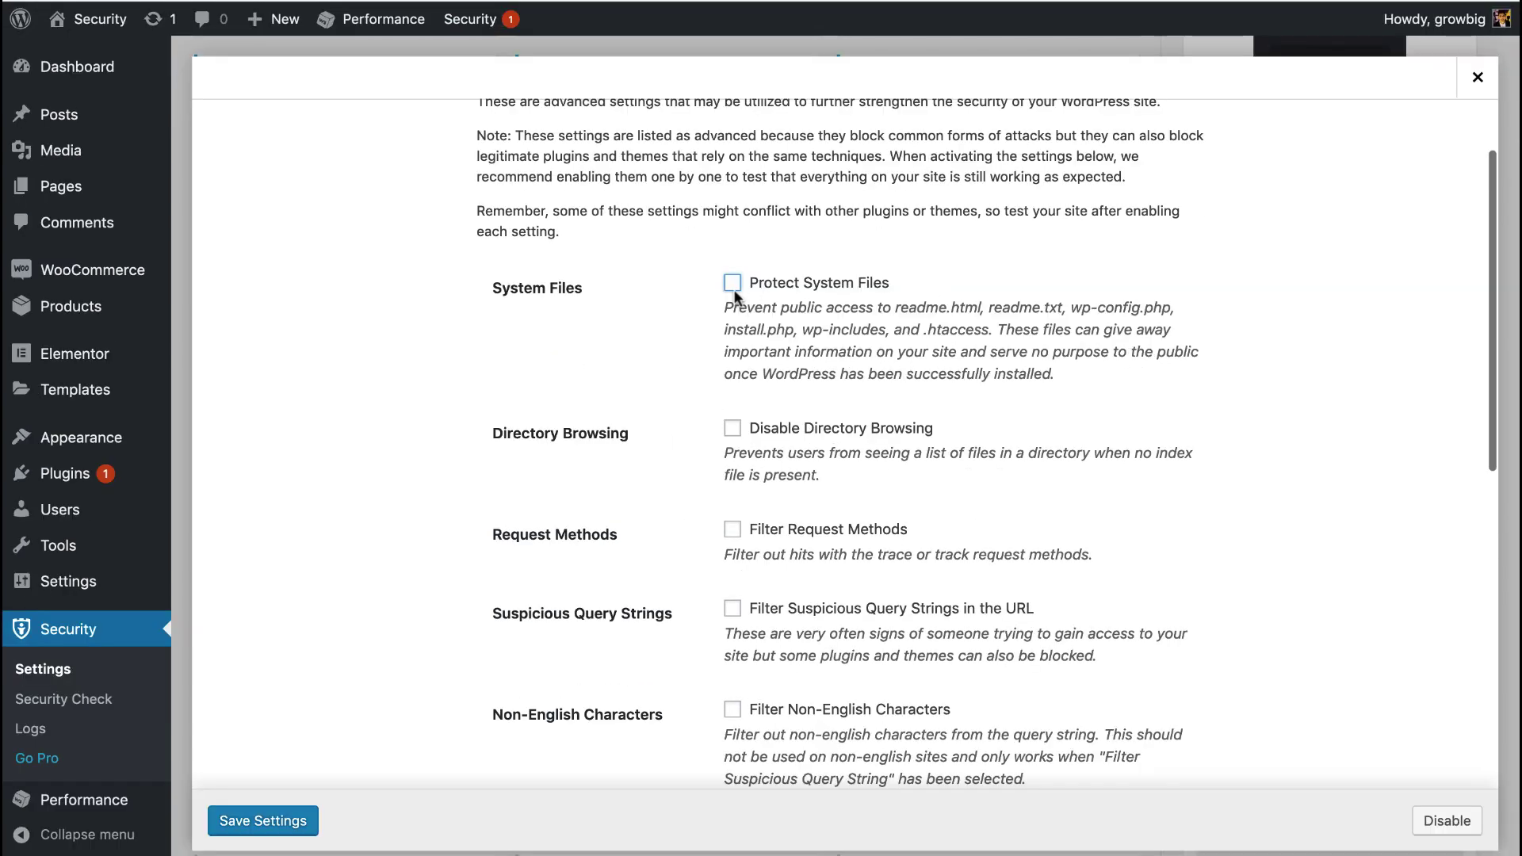
left_click(731, 286)
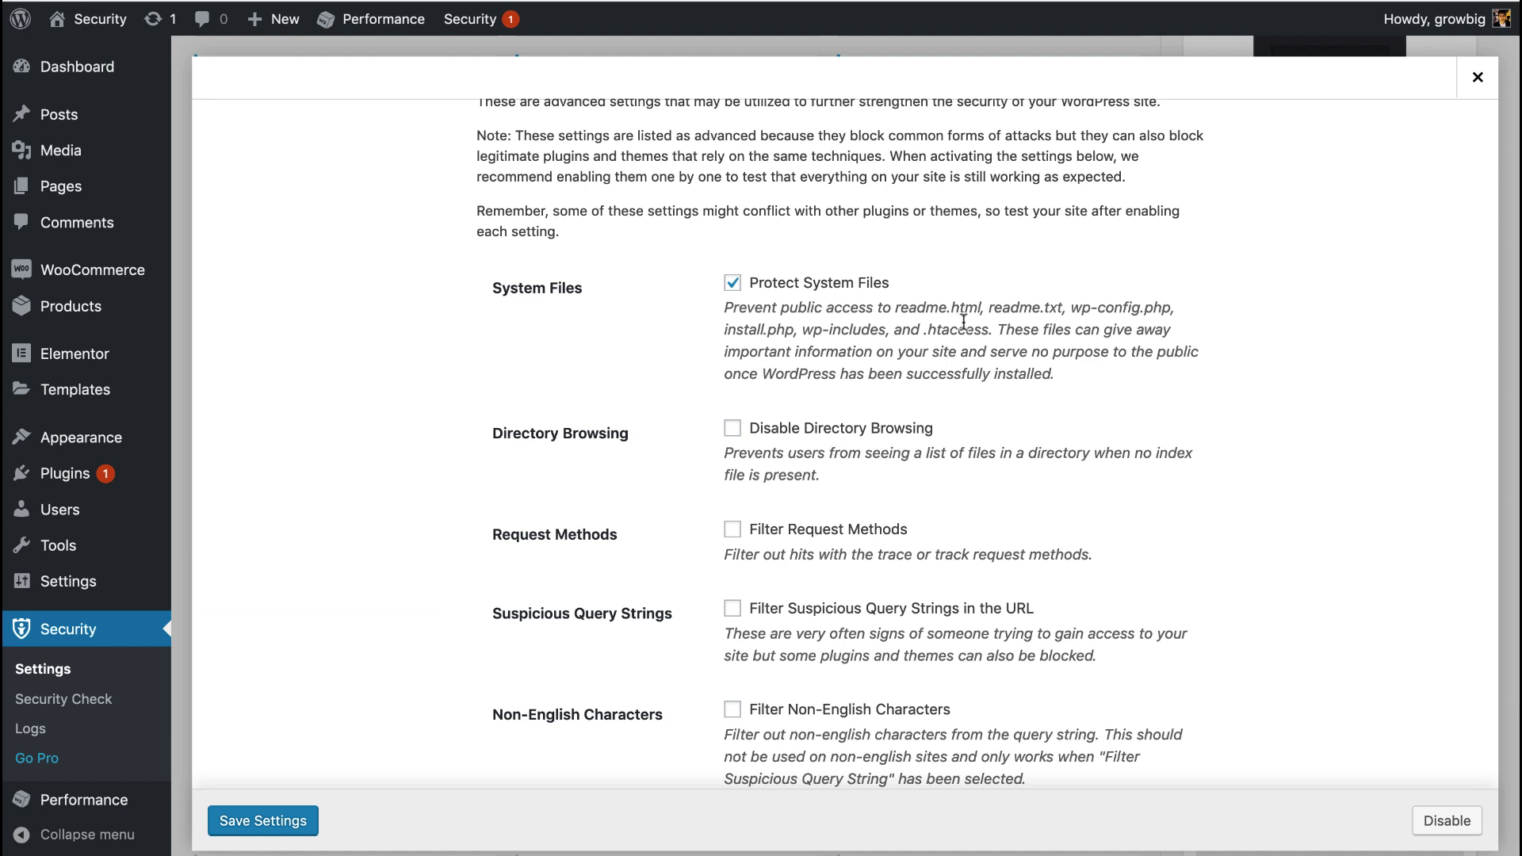
left_click_drag(1162, 309, 1054, 310)
left_click_drag(924, 309, 964, 331)
left_click(978, 333)
scroll(857, 341, "down", 2)
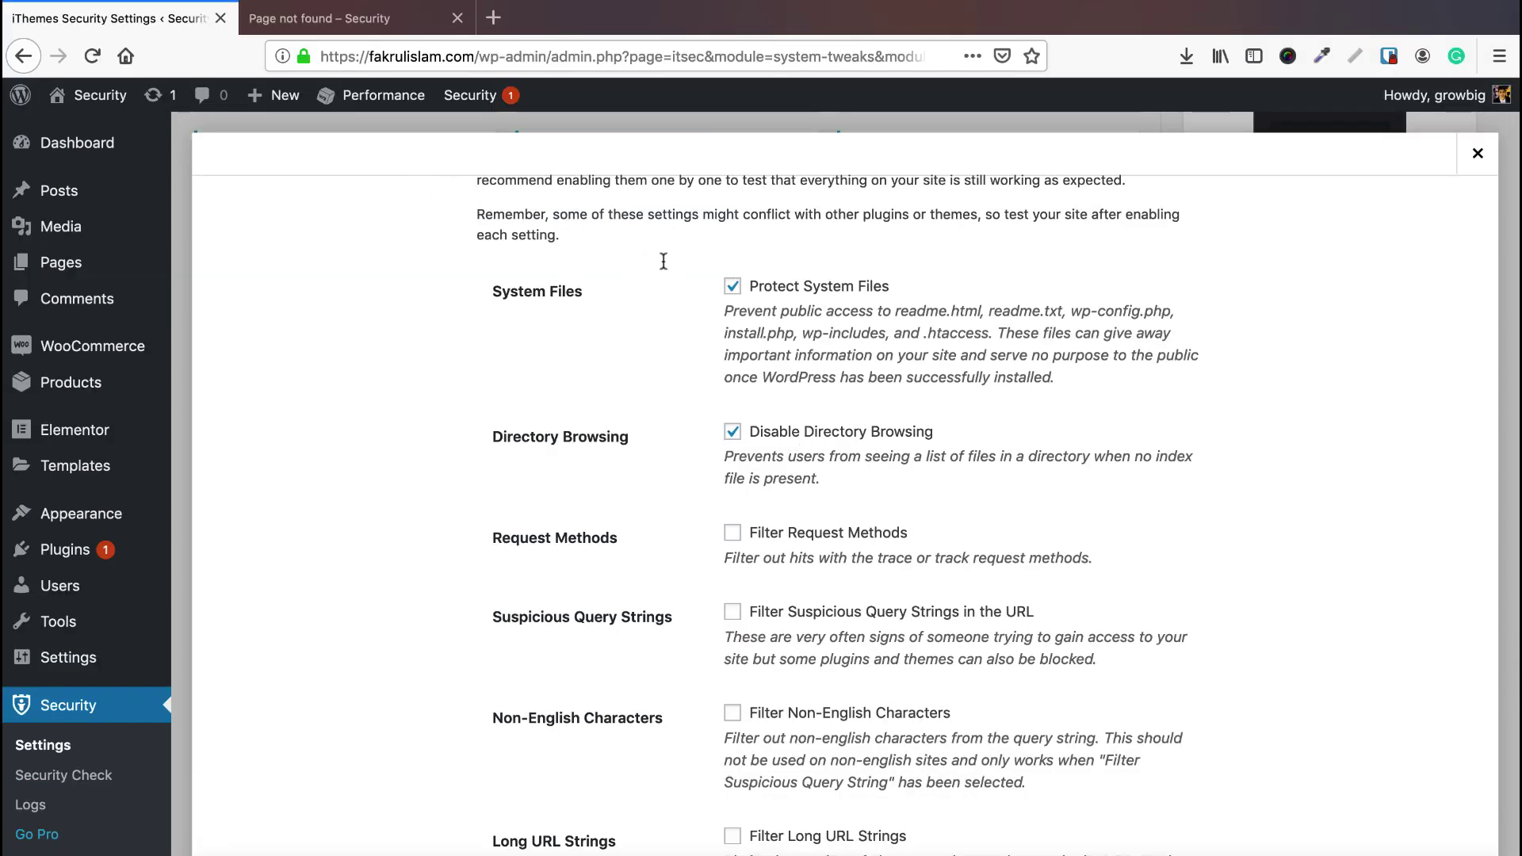
- Load the site's wp-content directory address in the second browser tab to check directory browsing
left_click(397, 20)
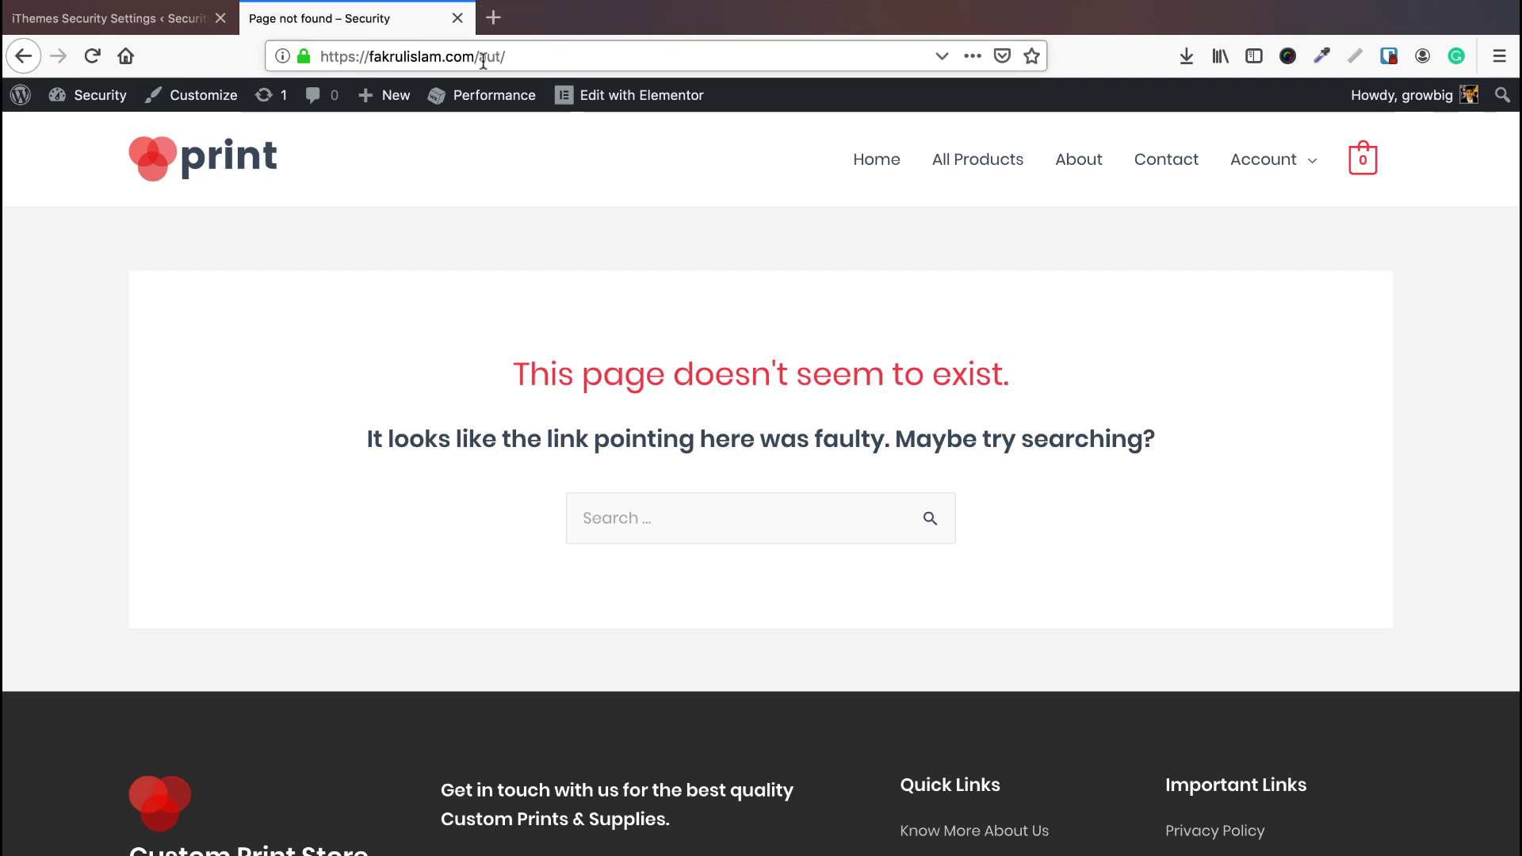
left_click_drag(481, 57, 518, 58)
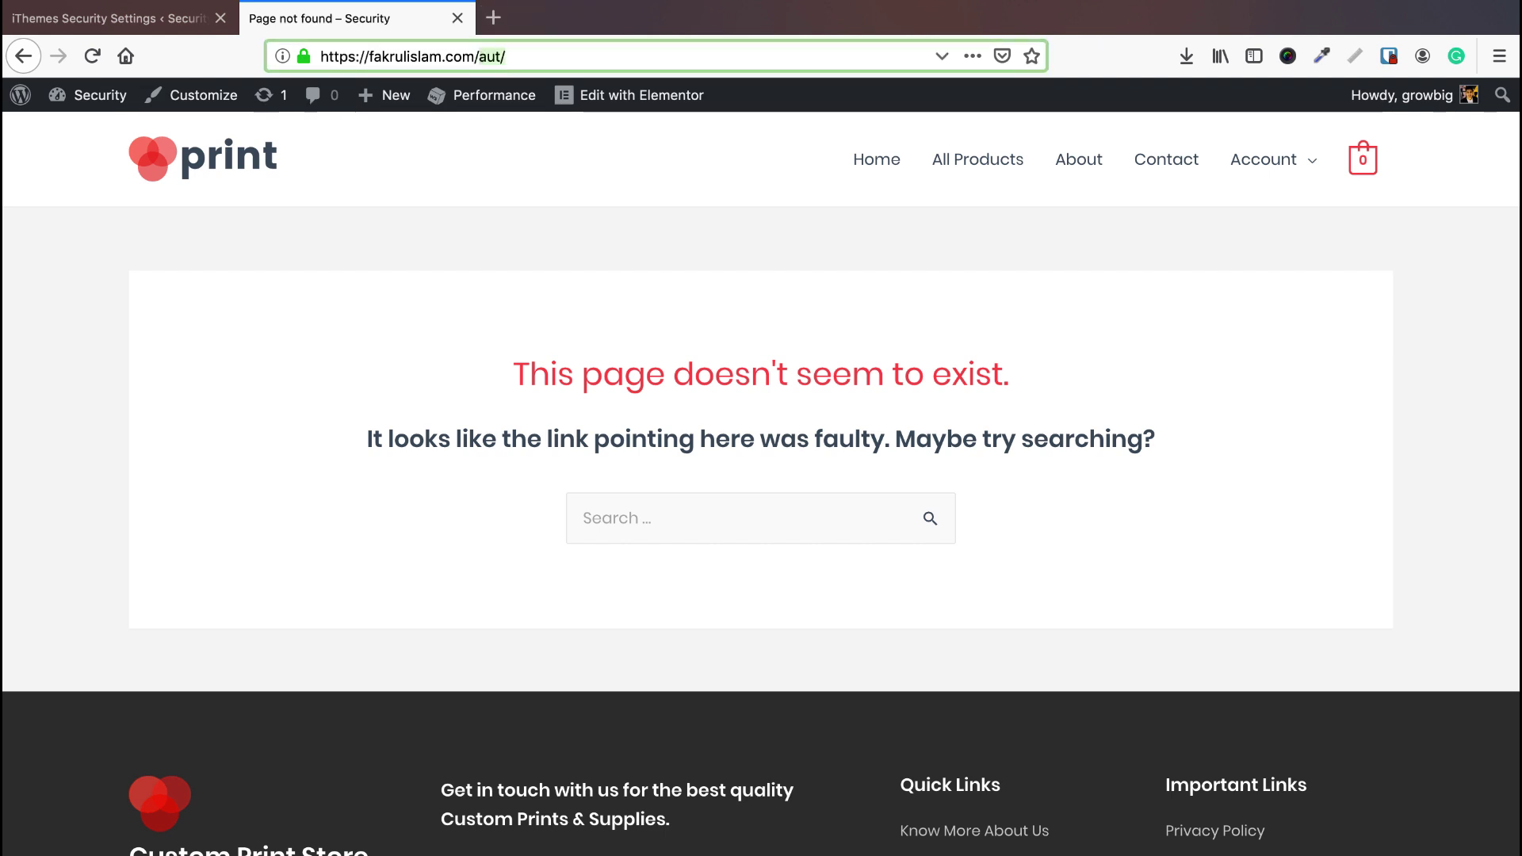
type("wp-a")
key("BackSpace")
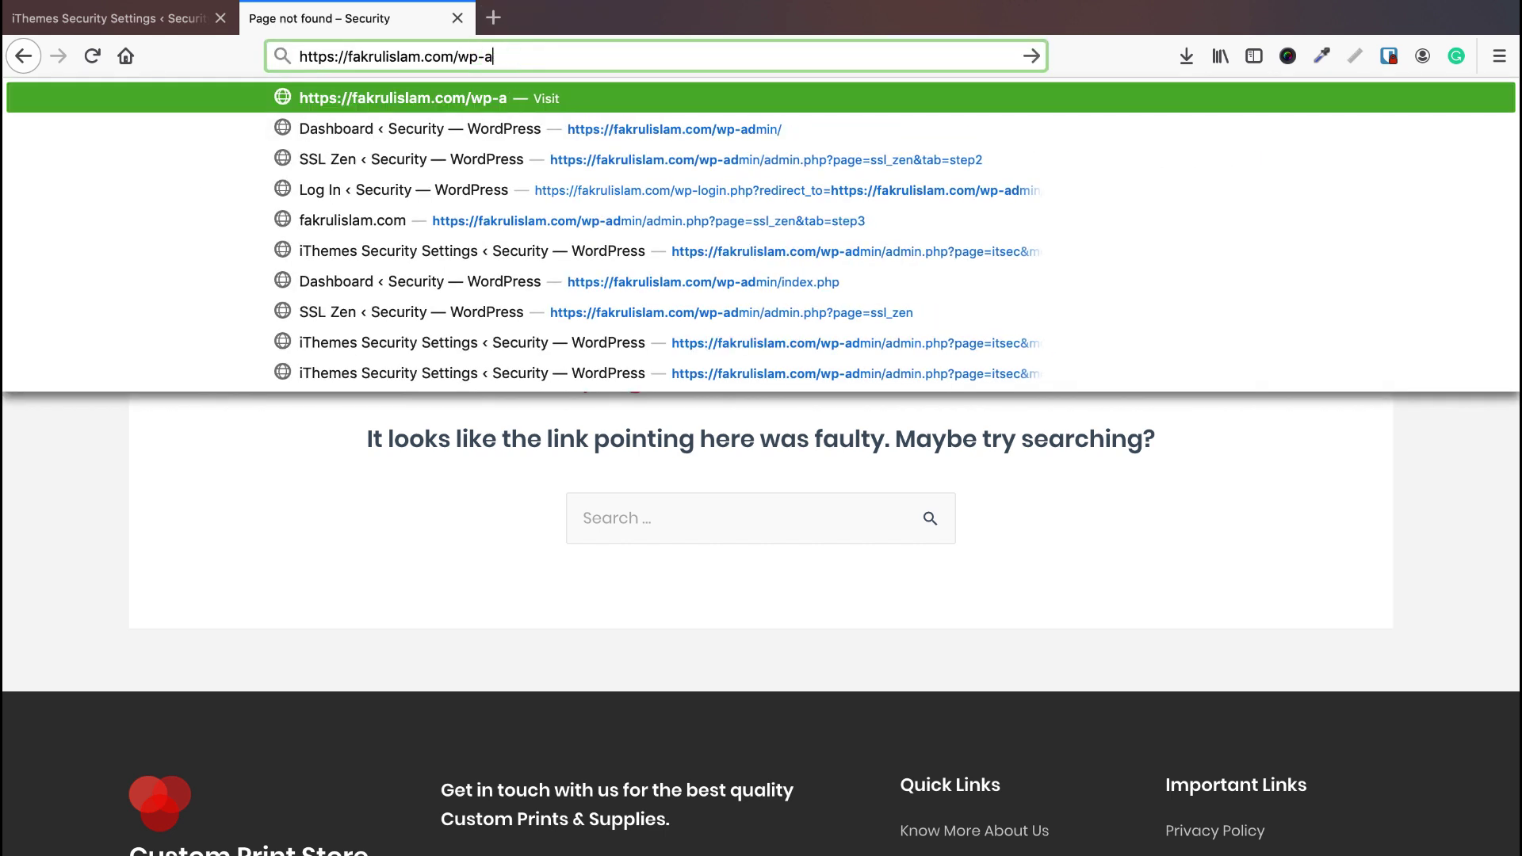
key("BackSpace")
type("content")
key("Return")
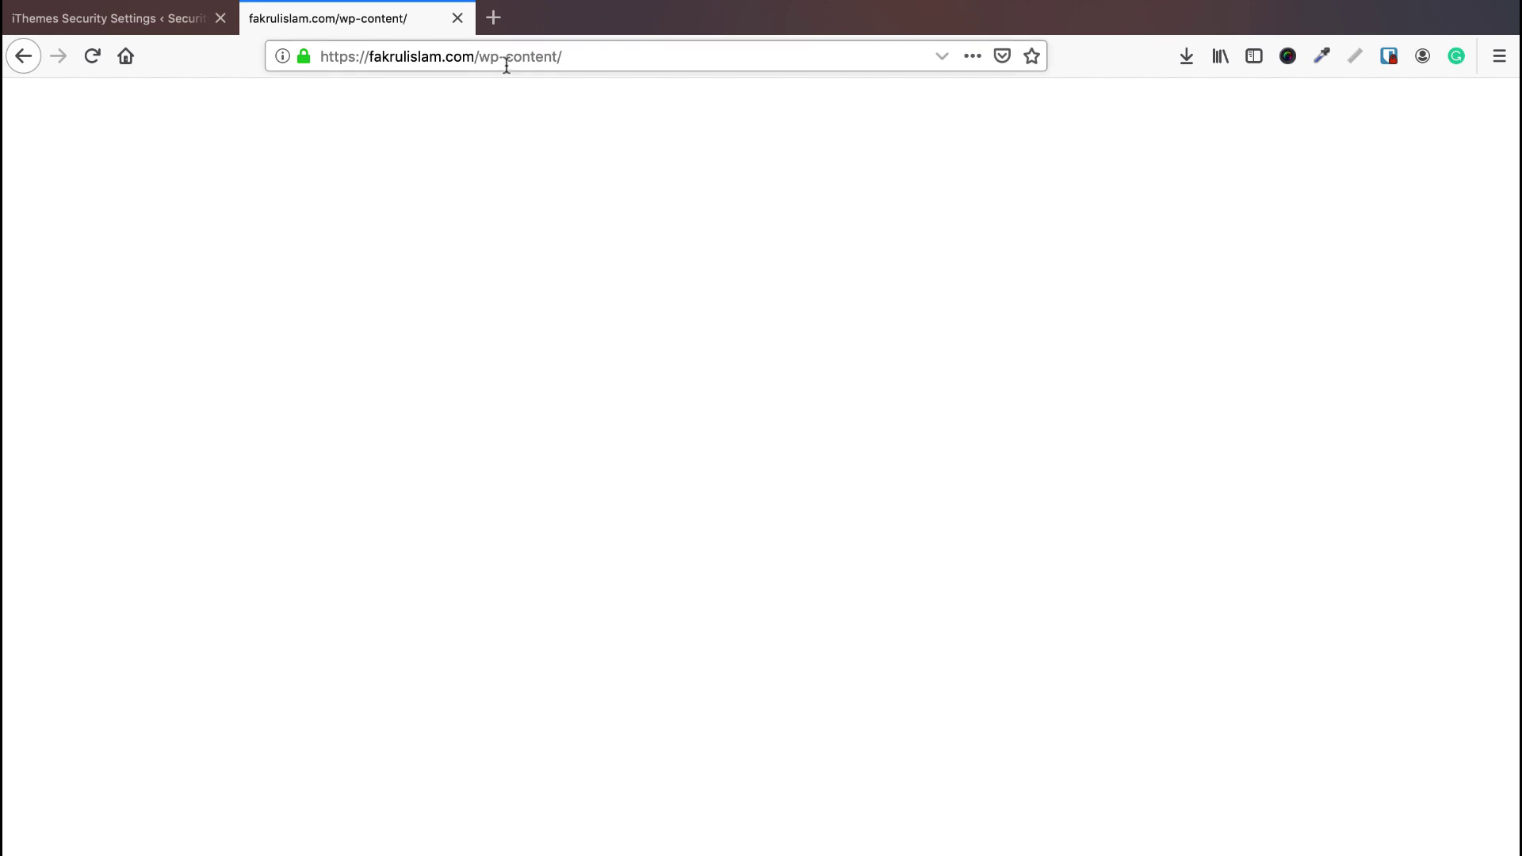
left_click_drag(486, 55, 559, 57)
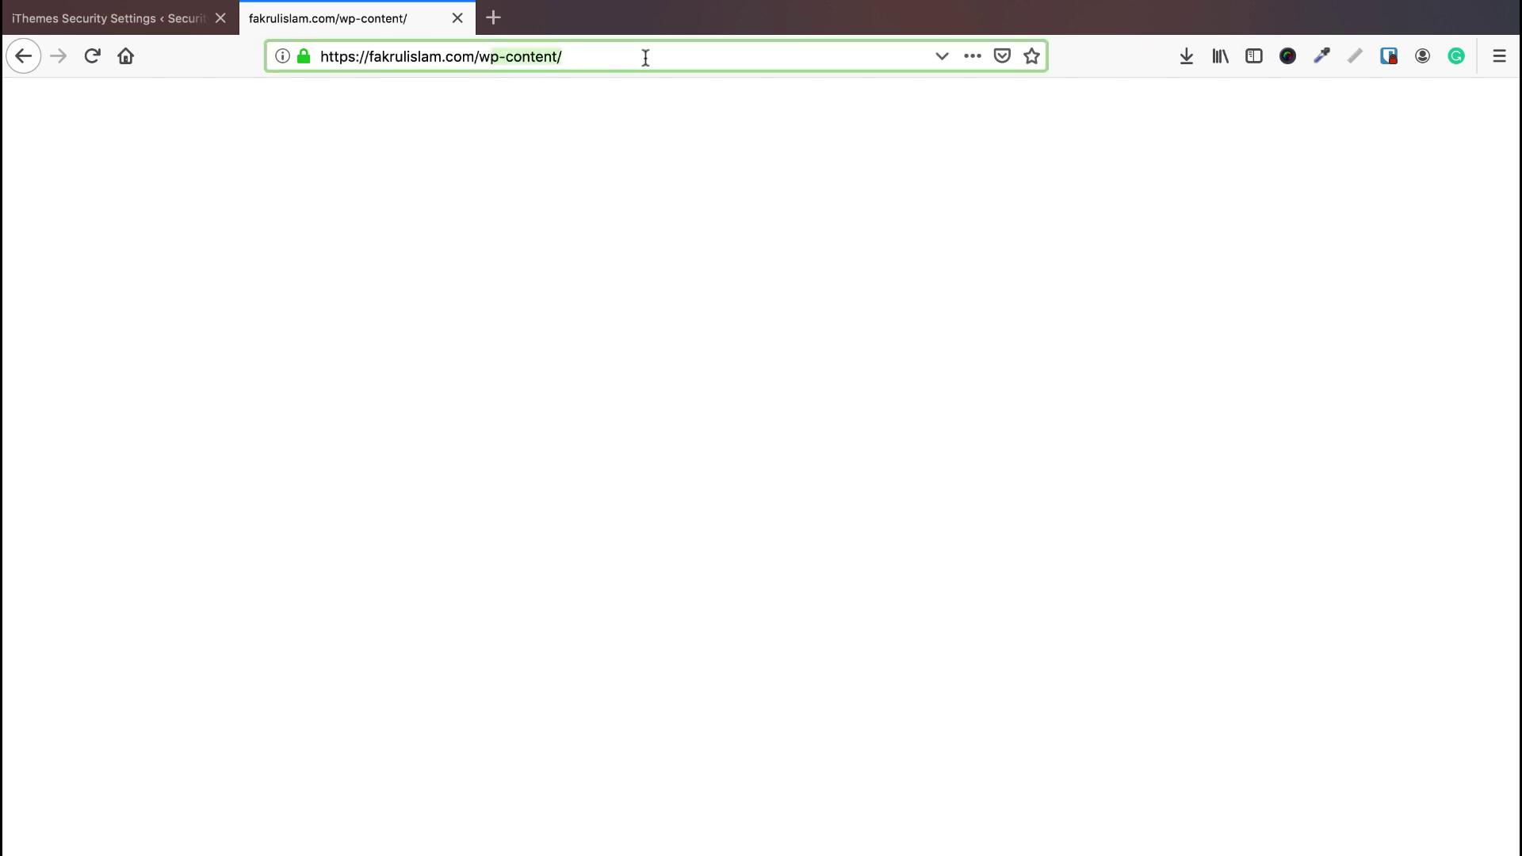
- Return to the System Tweaks settings and enable Filter Suspicious Query Strings in the URL
left_click(155, 19)
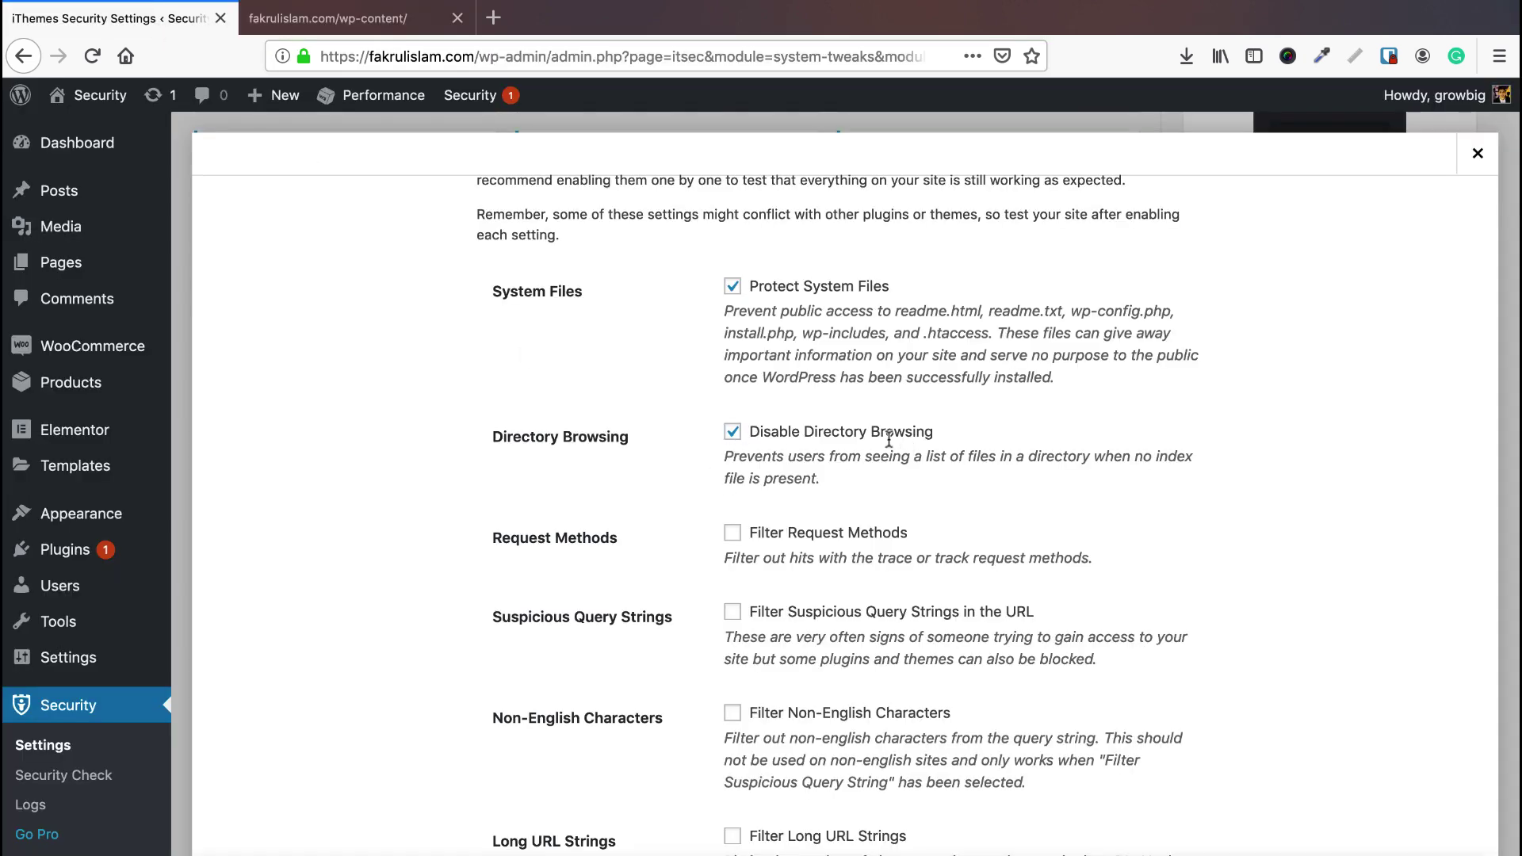
scroll(709, 476, "down", 3)
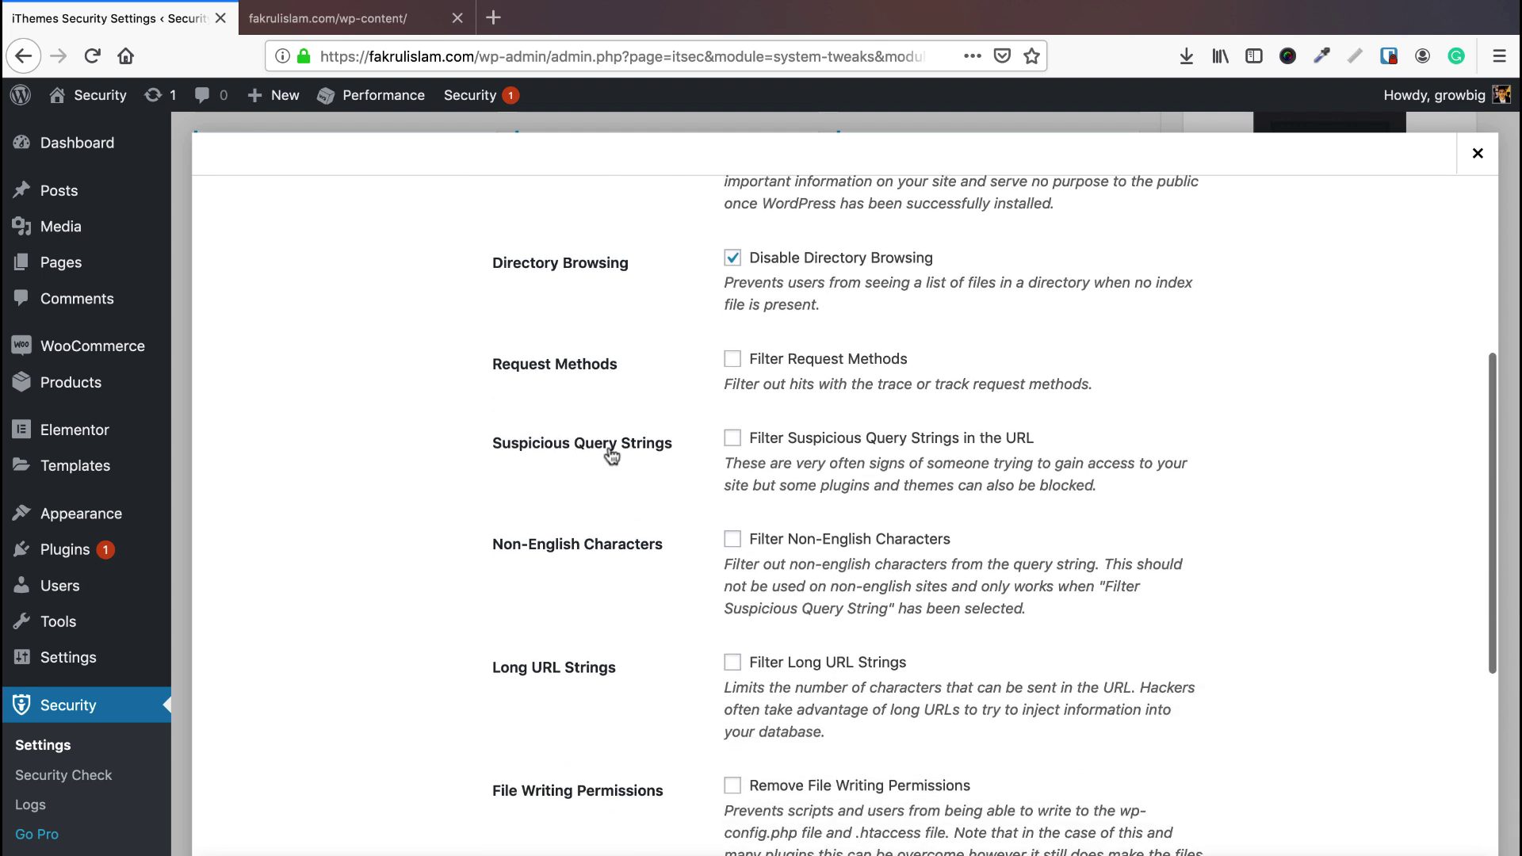
left_click(732, 438)
- Enter the sample query string "?dlajflkasjf>" after the site's domain in the second tab without loading it, and return to the settings
left_click(356, 18)
left_click_drag(478, 56, 703, 74)
type("?dlajflkasjf")
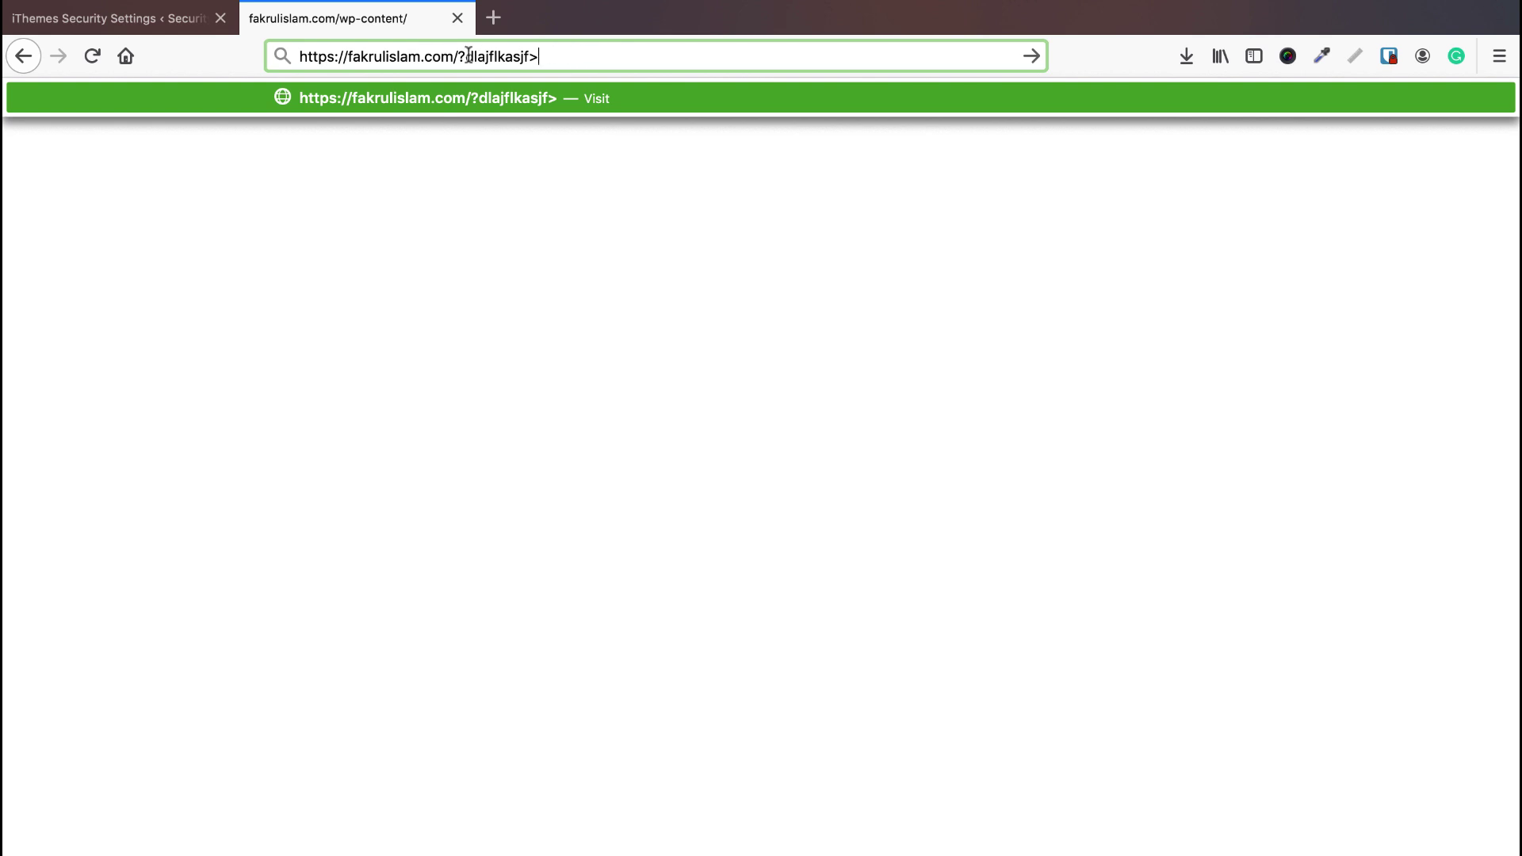
left_click(182, 24)
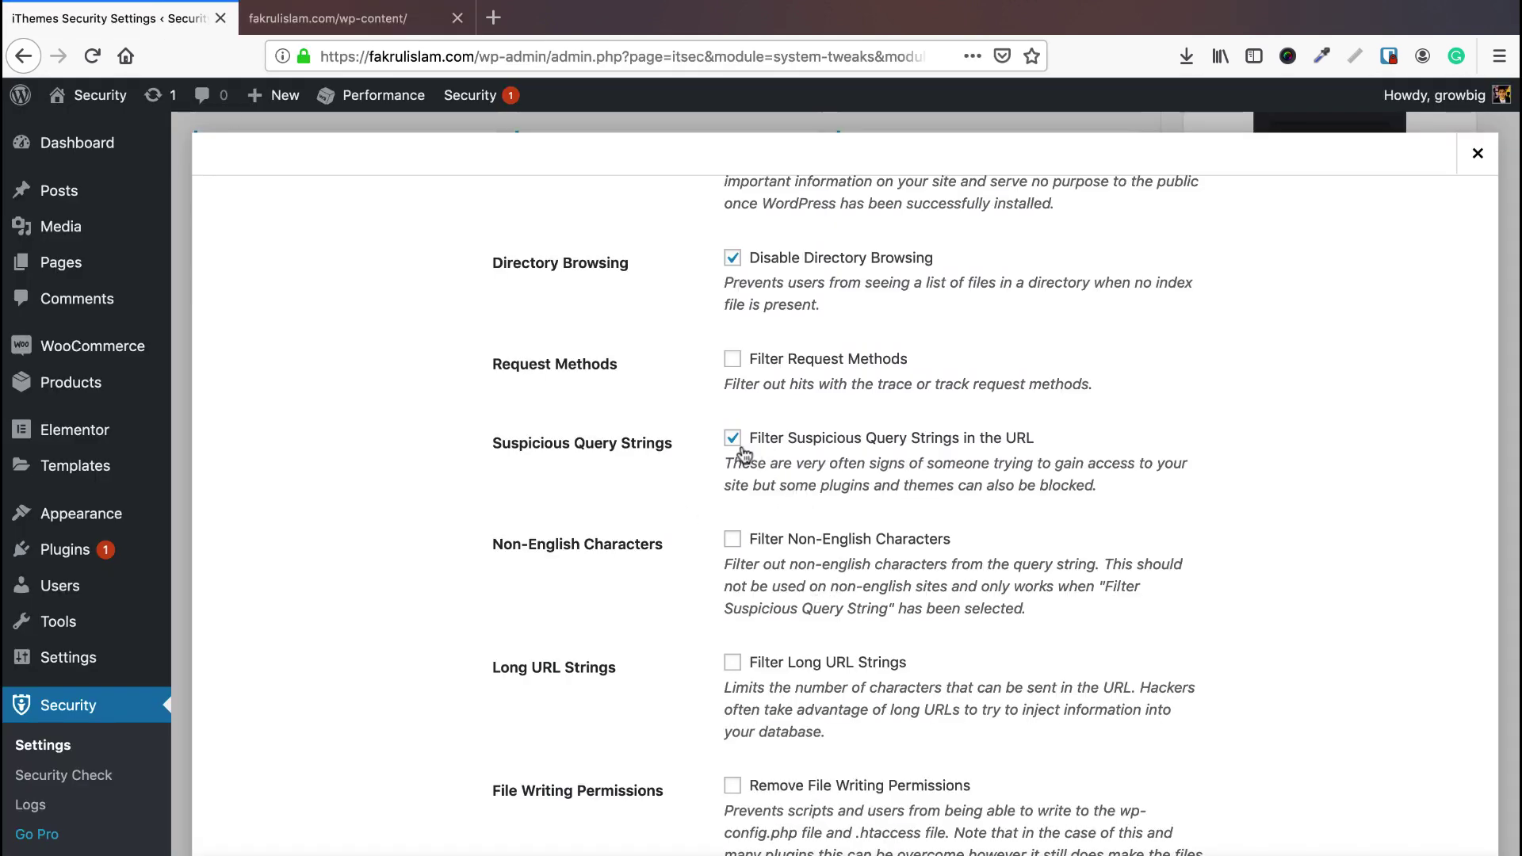
- Review the remaining System Tweaks options, such as long URL strings, file writing permissions and PHP execution, and save the settings
scroll(710, 484, "down", 5)
scroll(708, 433, "down", 2)
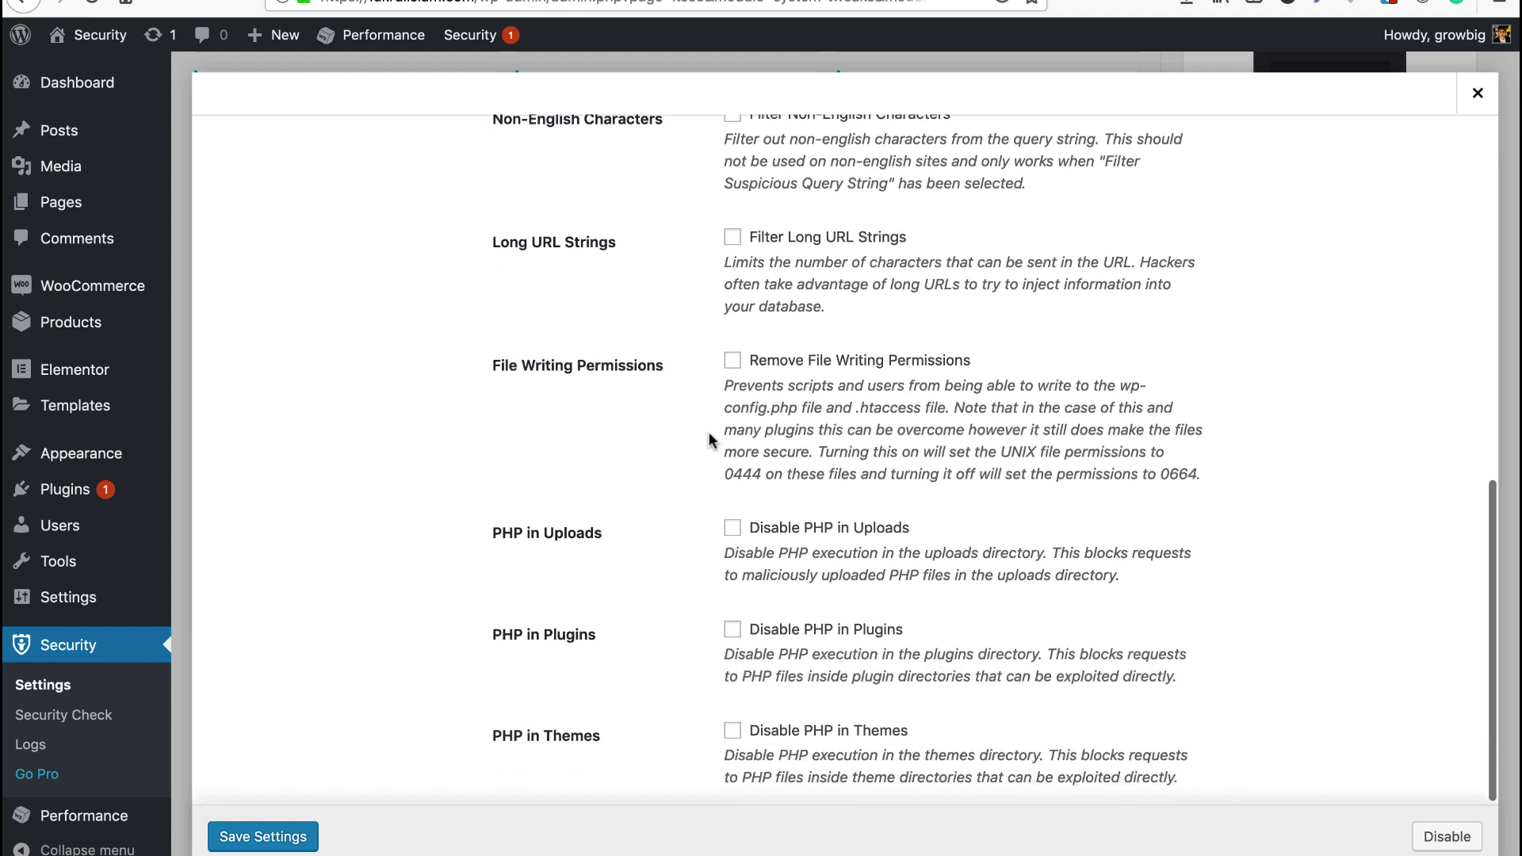
scroll(710, 586, "up", 10)
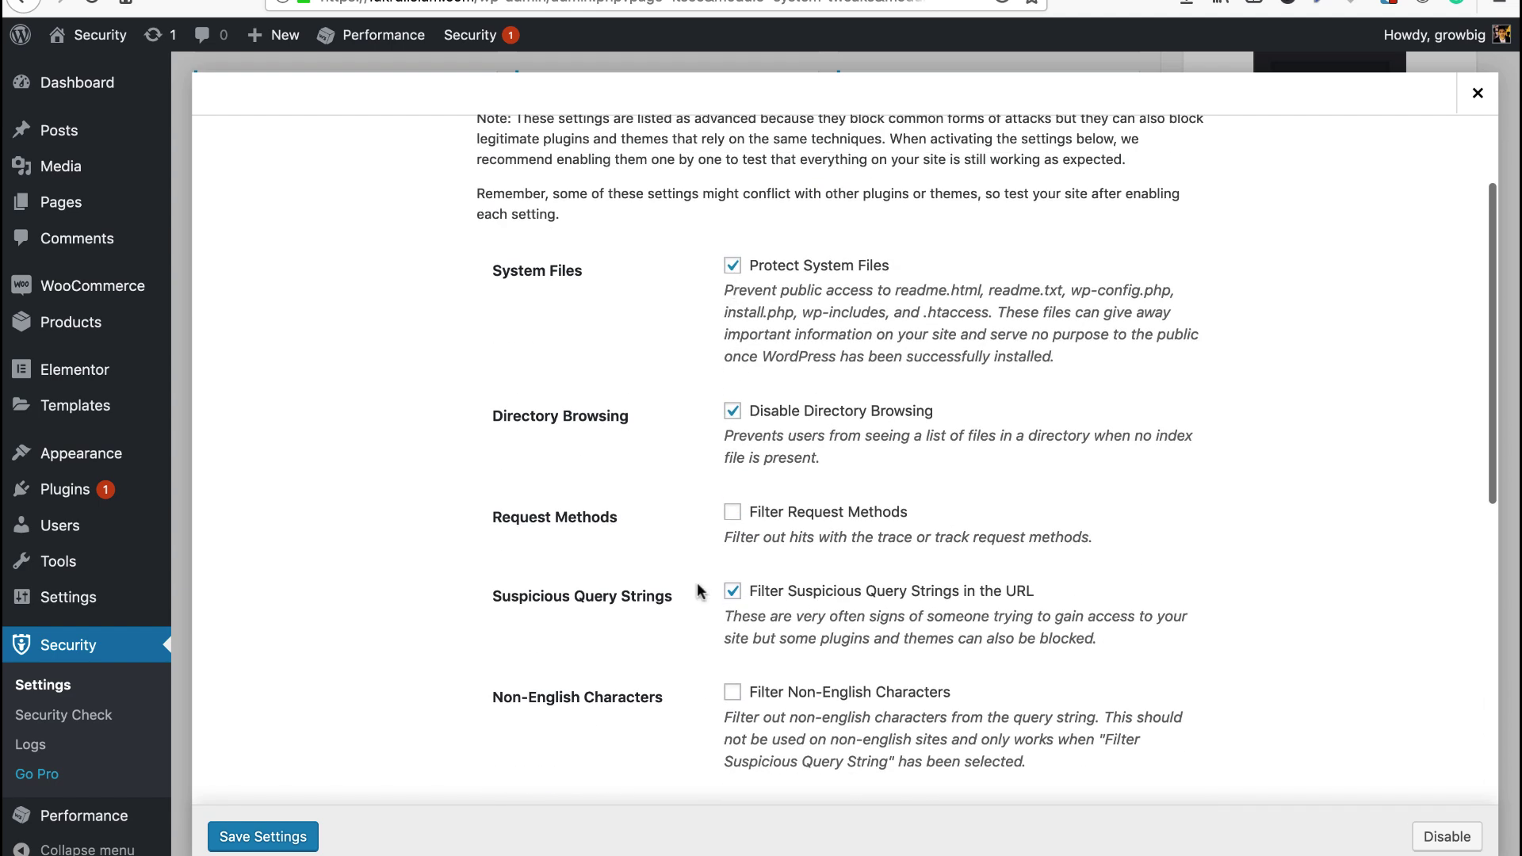
scroll(702, 593, "down", 4)
left_click(295, 837)
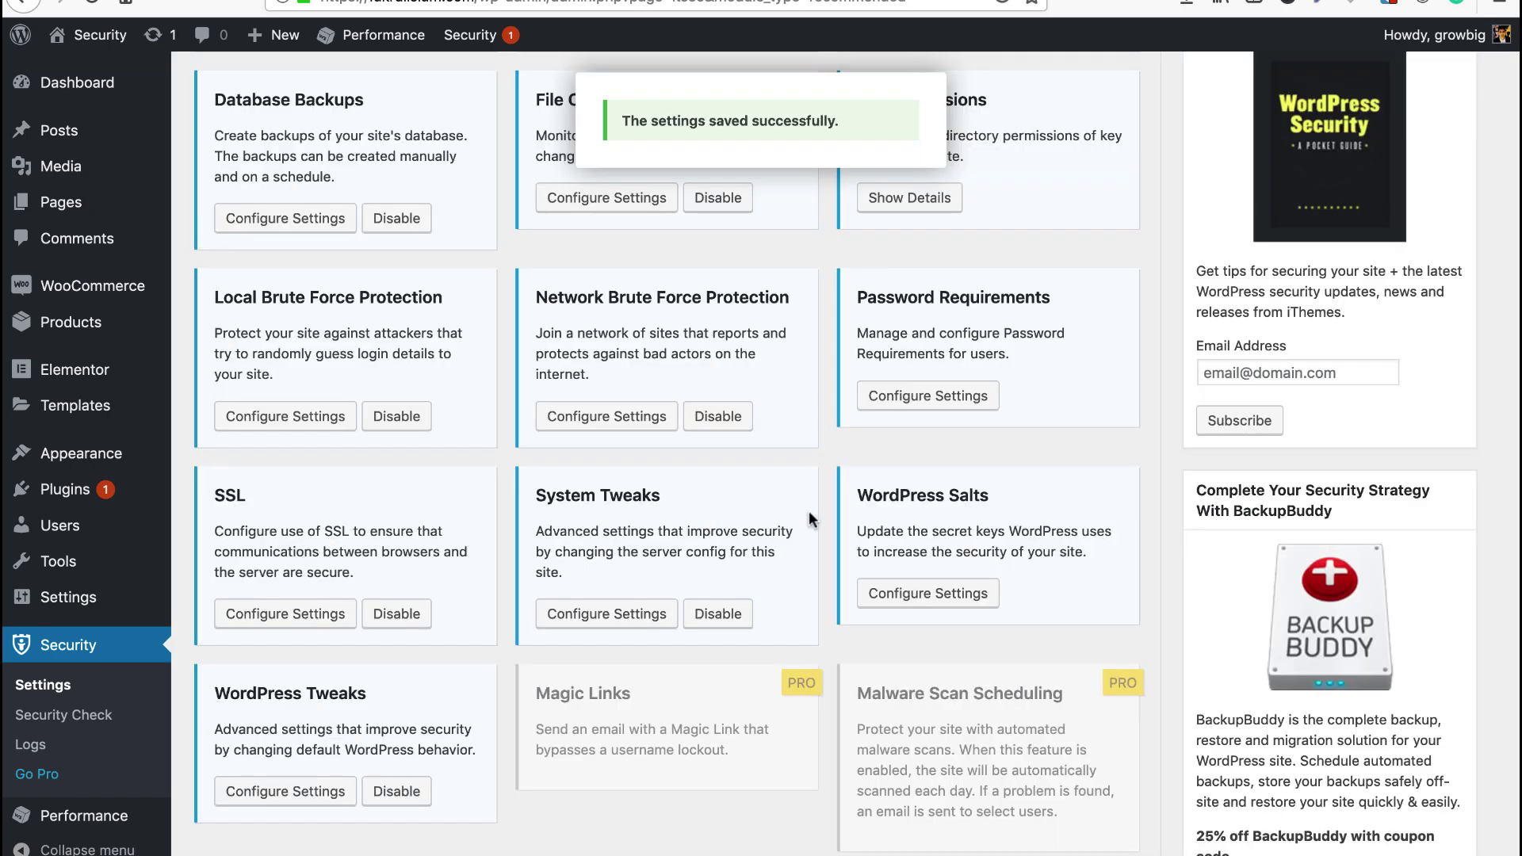
- Change the WordPress salts, save the settings, and log back in to the site with the account's username
left_click(935, 595)
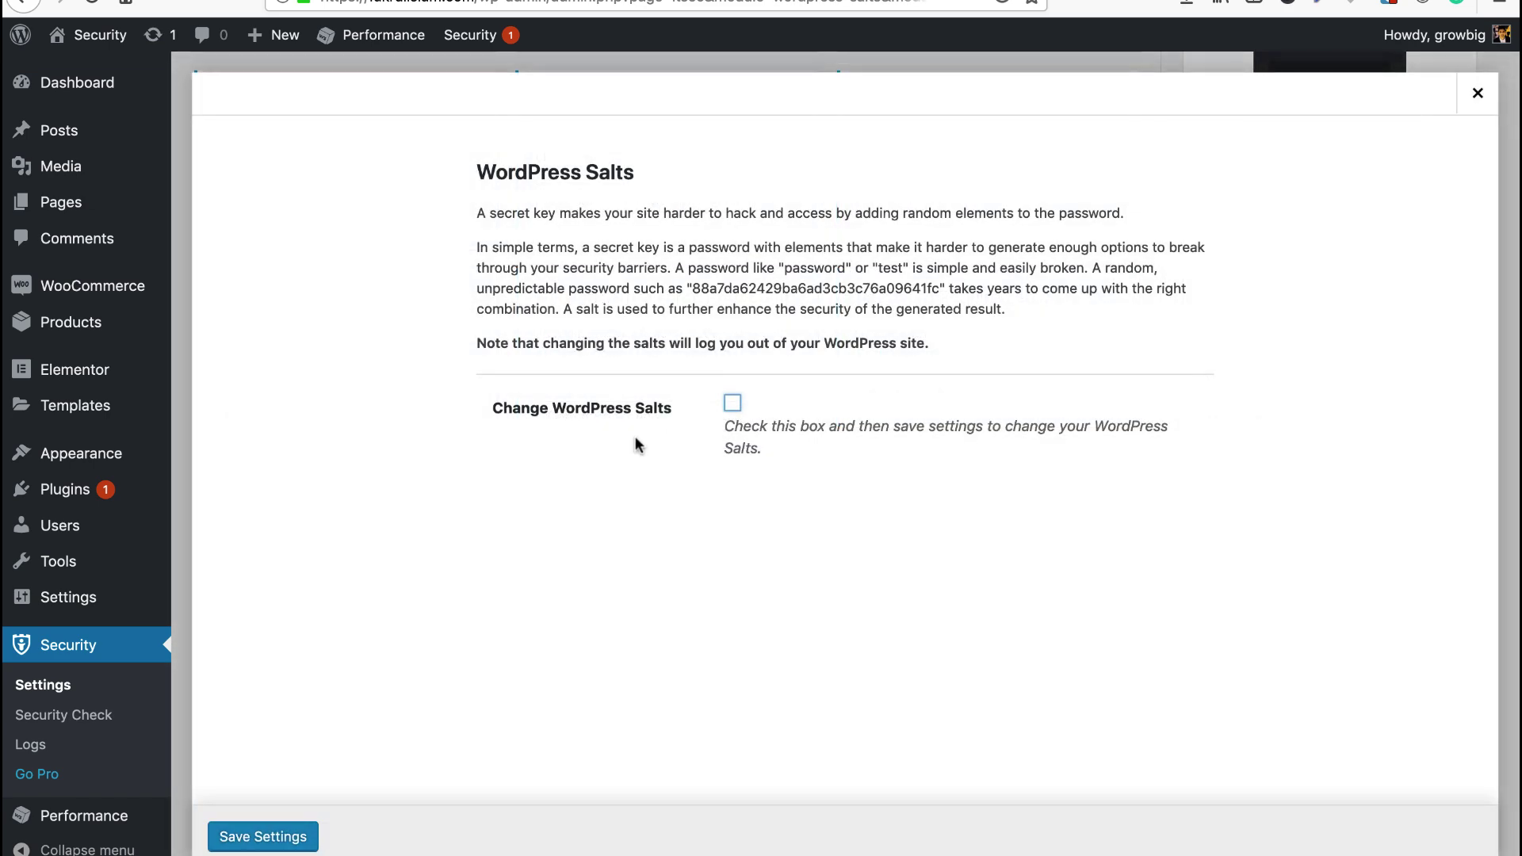
left_click(733, 404)
left_click(265, 836)
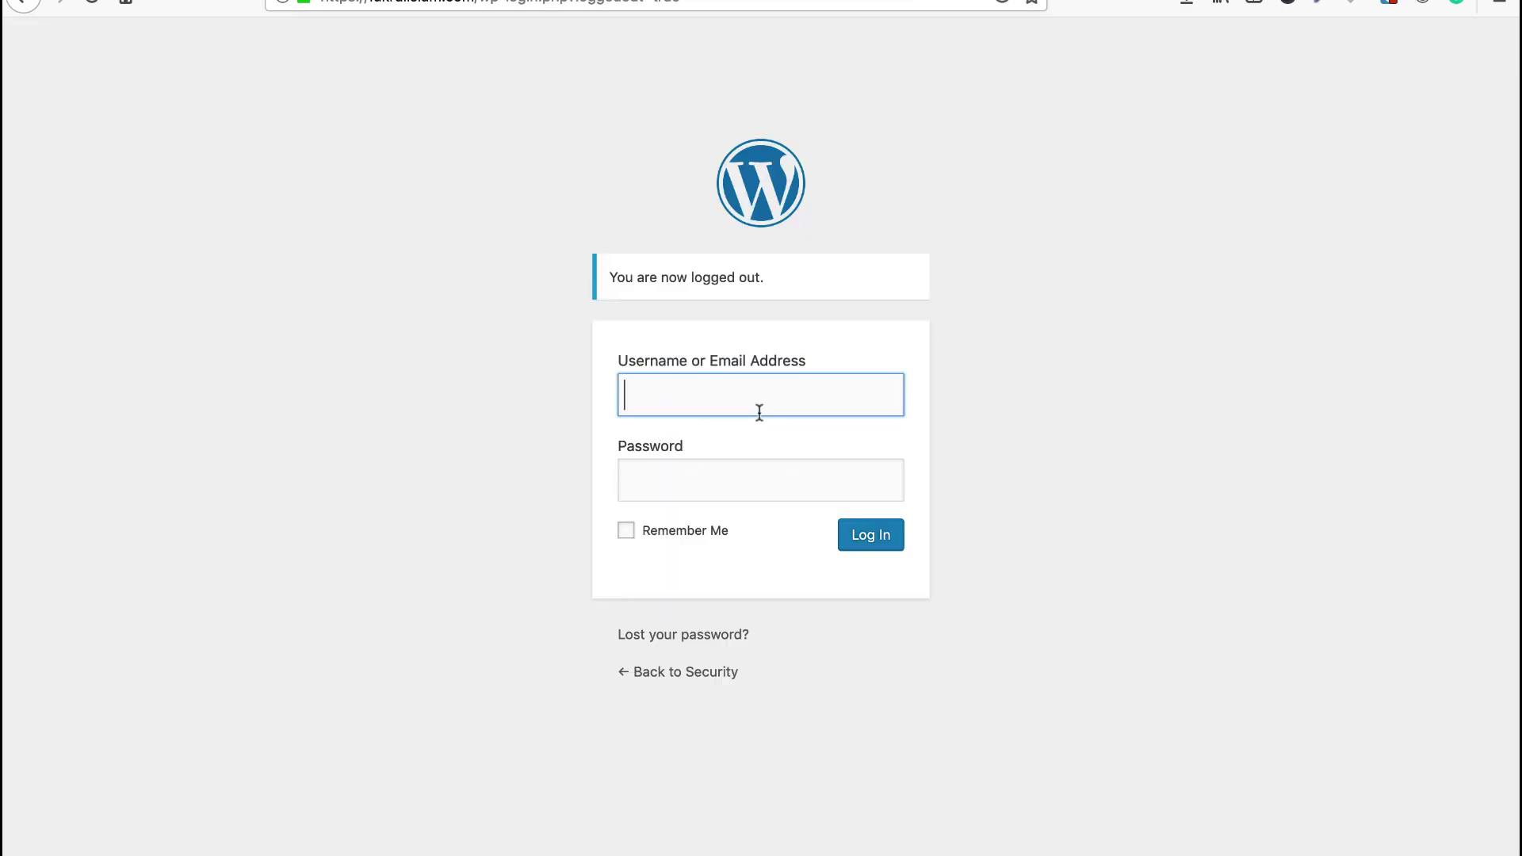
type("grow")
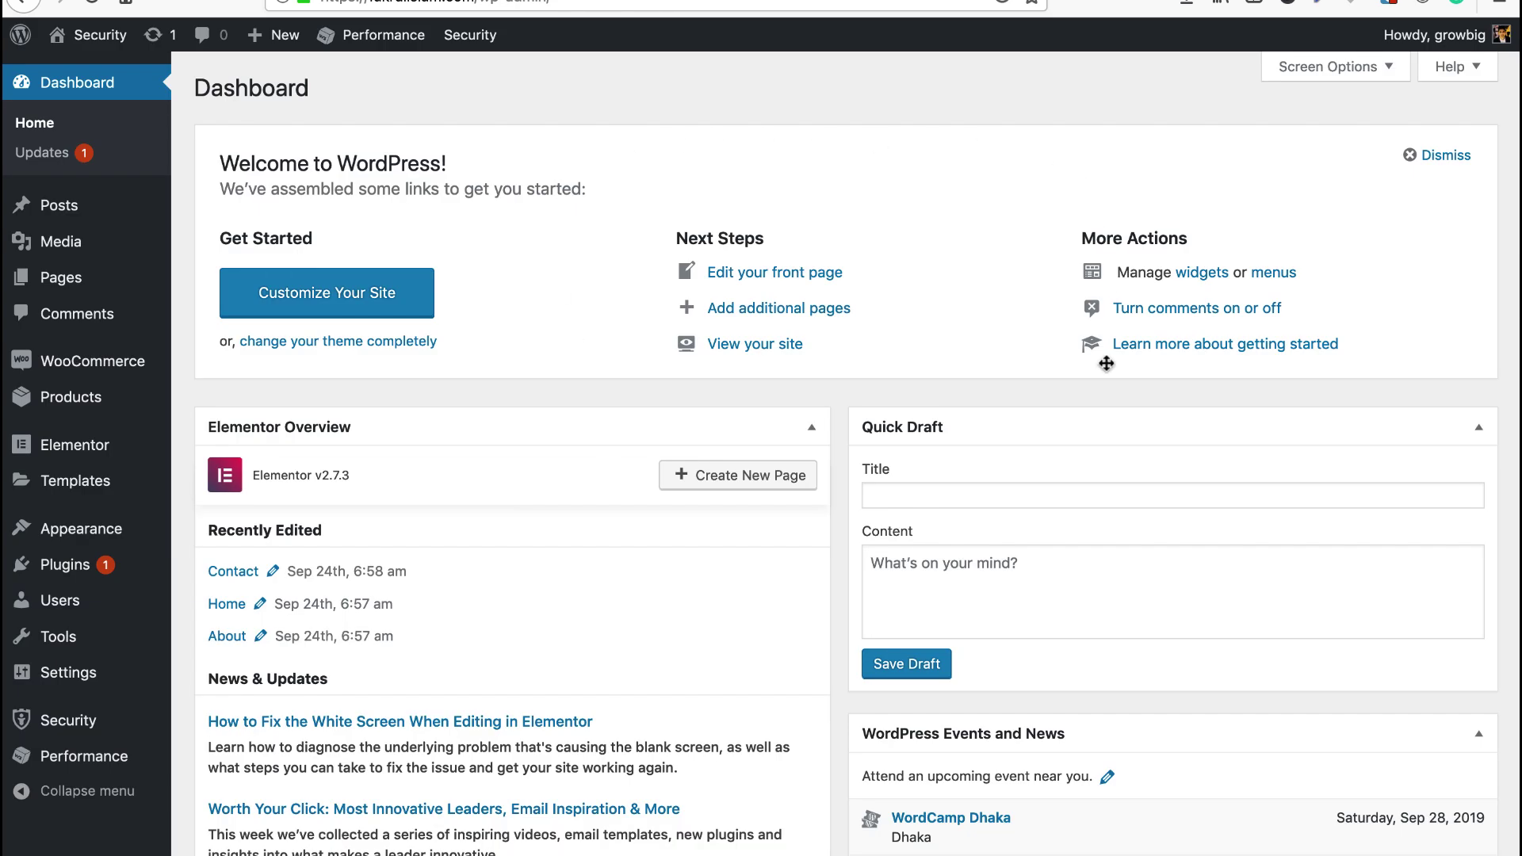